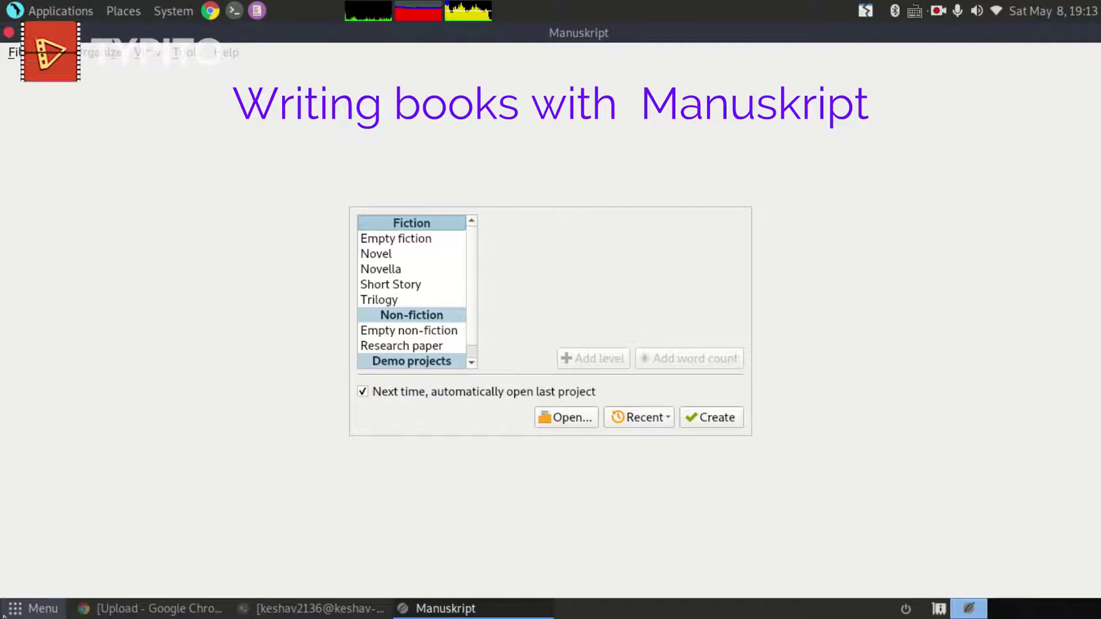
Search the application launcher for Manuskript, then close the launcher.
{"action": "left_click", "coordinate": [3, 616]}
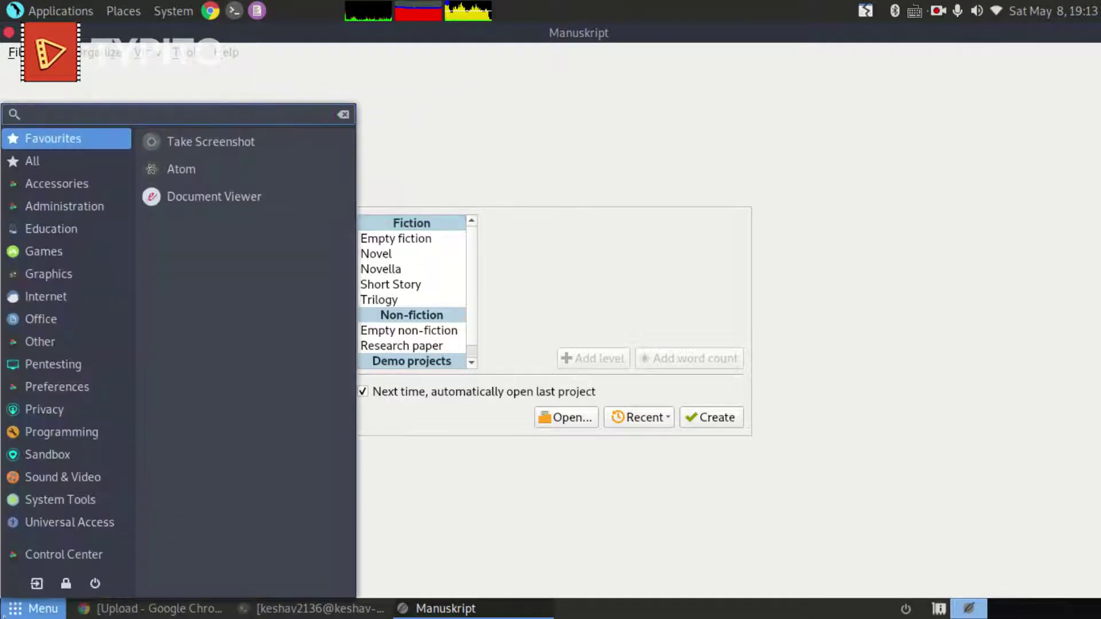
{"action": "type", "text": "manu"}
{"action": "key", "text": "Down"}
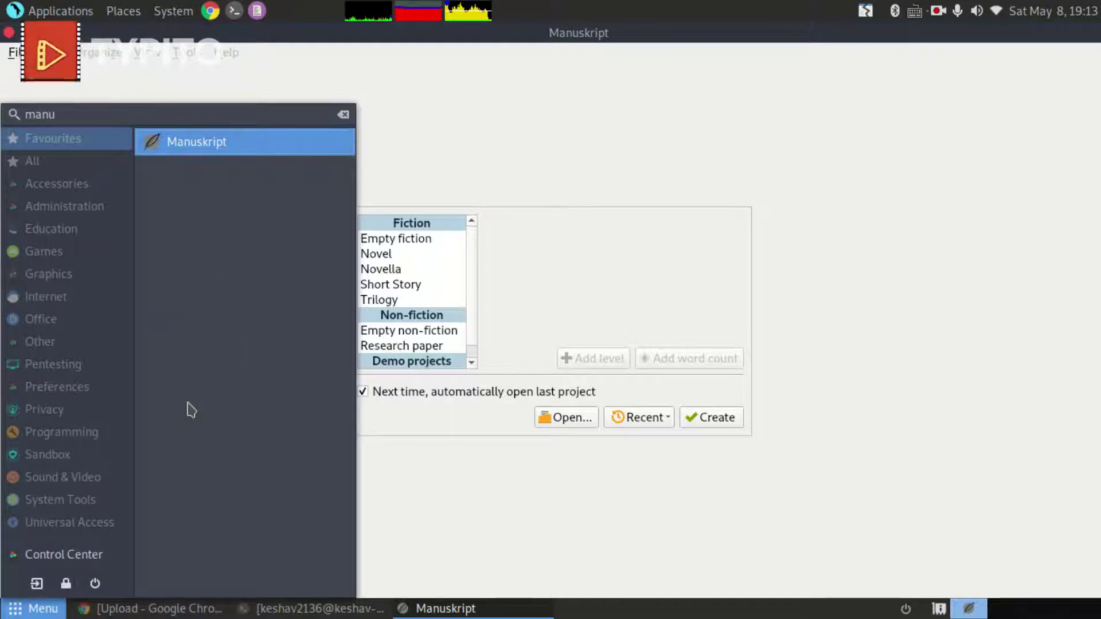
{"action": "left_click", "coordinate": [488, 146]}
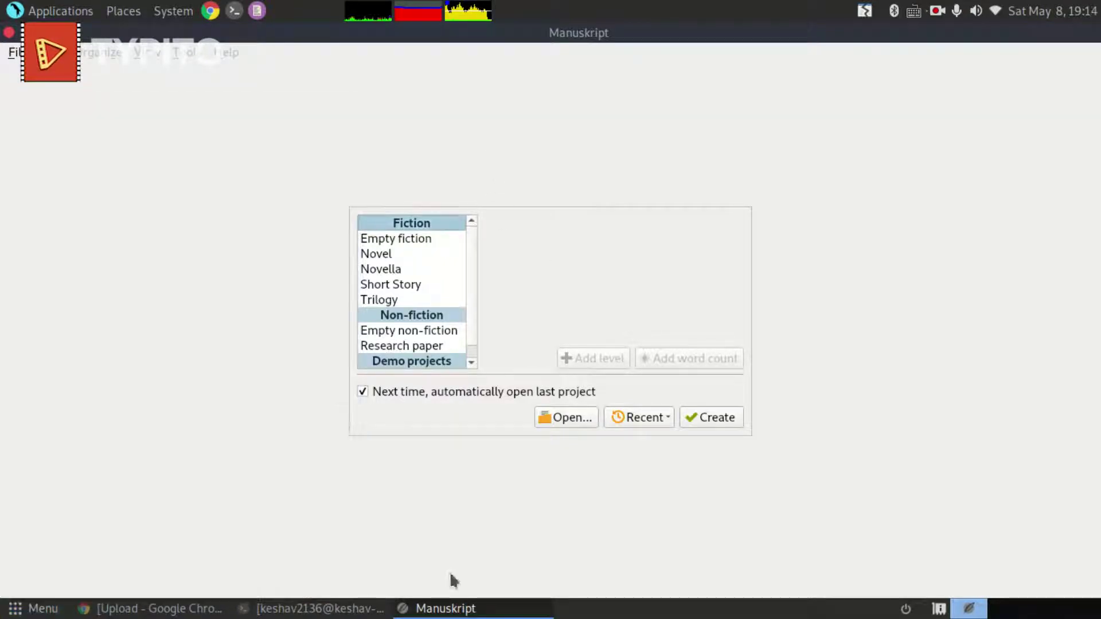
Compare the Empty fiction and Novel template structures in the start window.
{"action": "scroll", "coordinate": [438, 290], "scroll_direction": "down", "scroll_amount": 1}
{"action": "scroll", "coordinate": [439, 294], "scroll_direction": "up", "scroll_amount": 1}
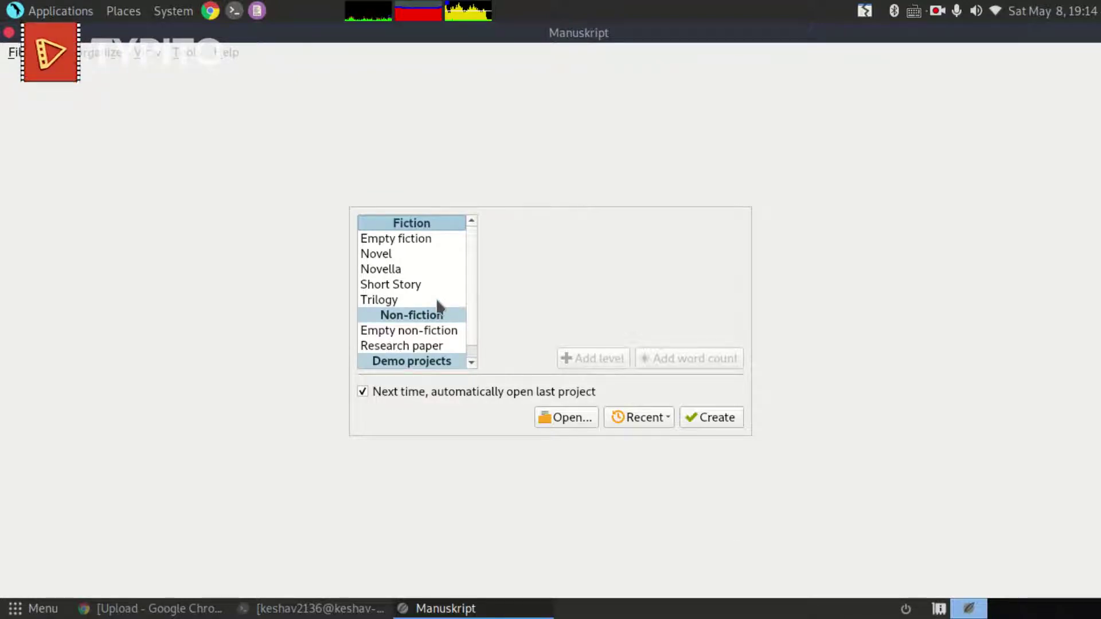
{"action": "scroll", "coordinate": [439, 315], "scroll_direction": "down", "scroll_amount": 1}
{"action": "scroll", "coordinate": [441, 324], "scroll_direction": "up", "scroll_amount": 1}
{"action": "scroll", "coordinate": [434, 334], "scroll_direction": "down", "scroll_amount": 1}
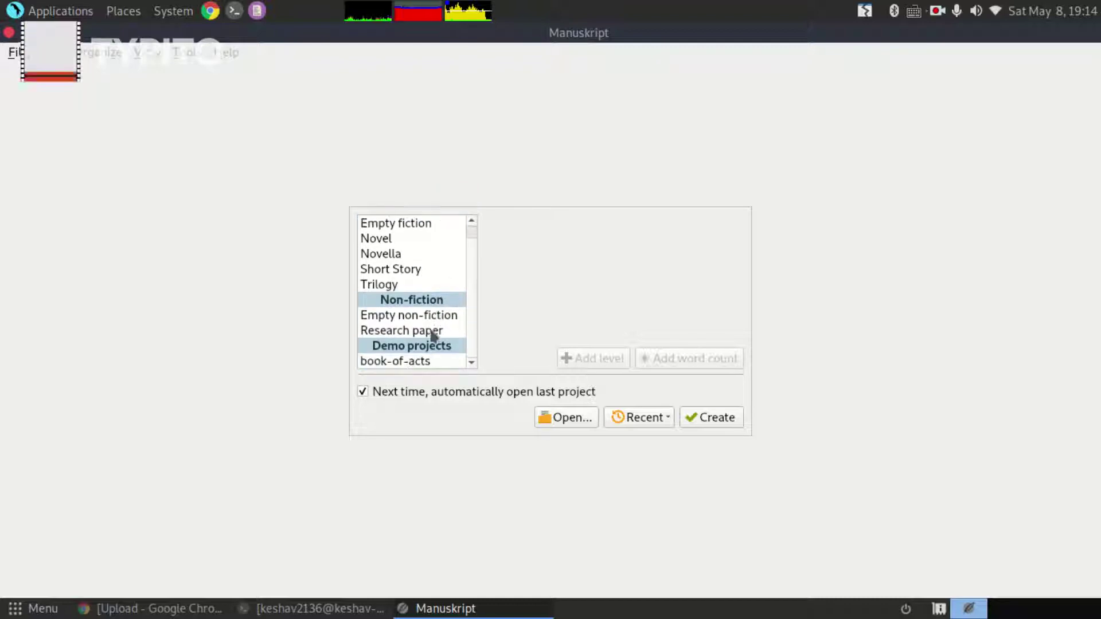
{"action": "scroll", "coordinate": [414, 327], "scroll_direction": "up", "scroll_amount": 1}
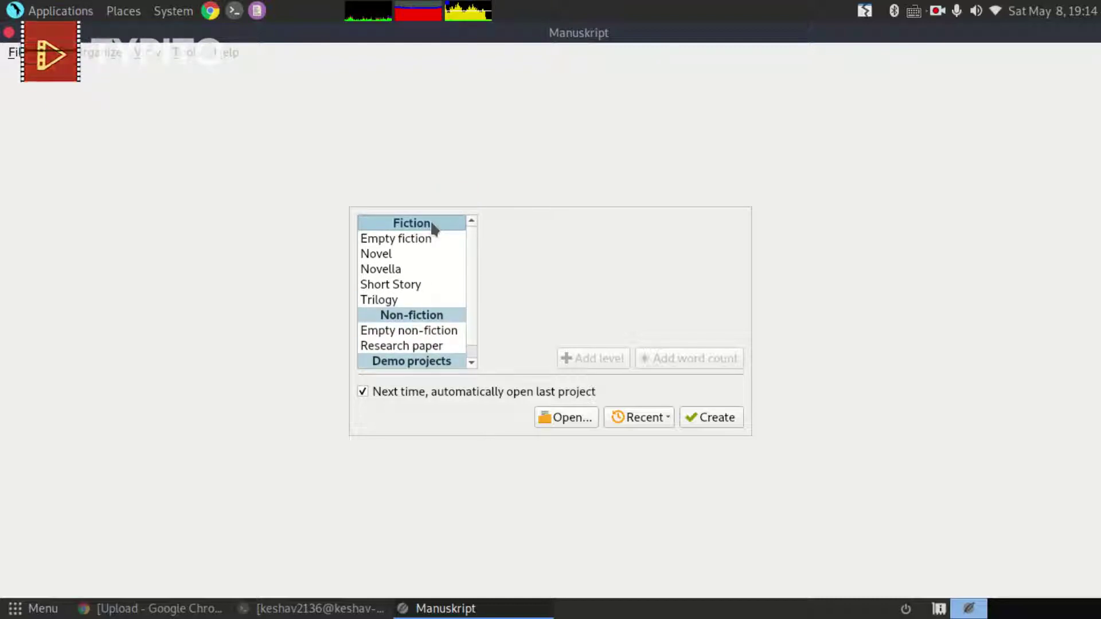
{"action": "left_click", "coordinate": [427, 242]}
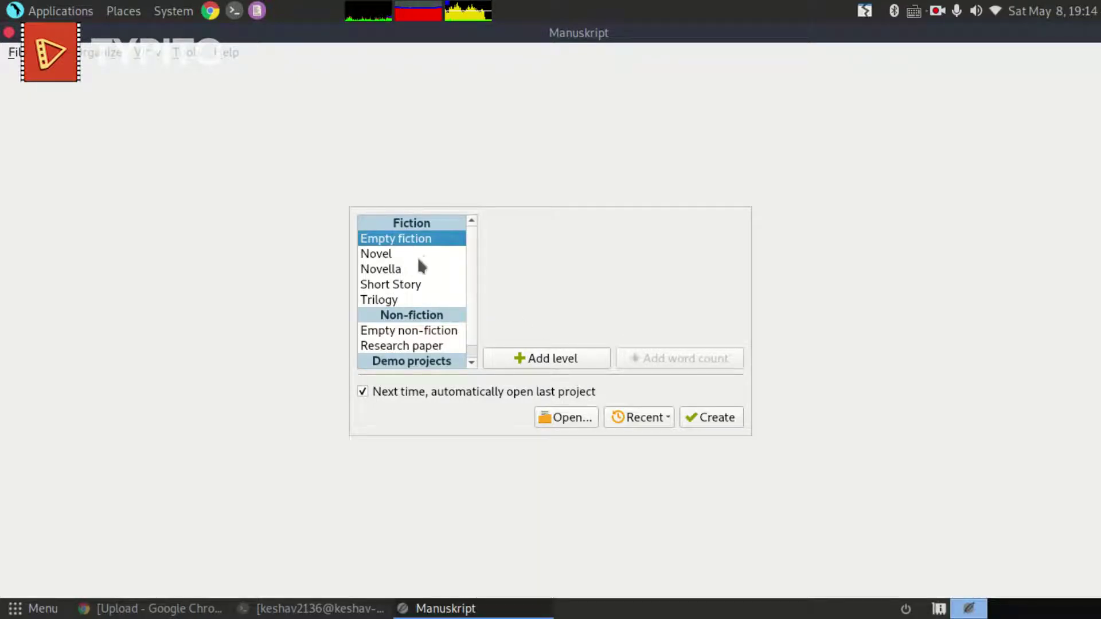
{"action": "left_click", "coordinate": [449, 253]}
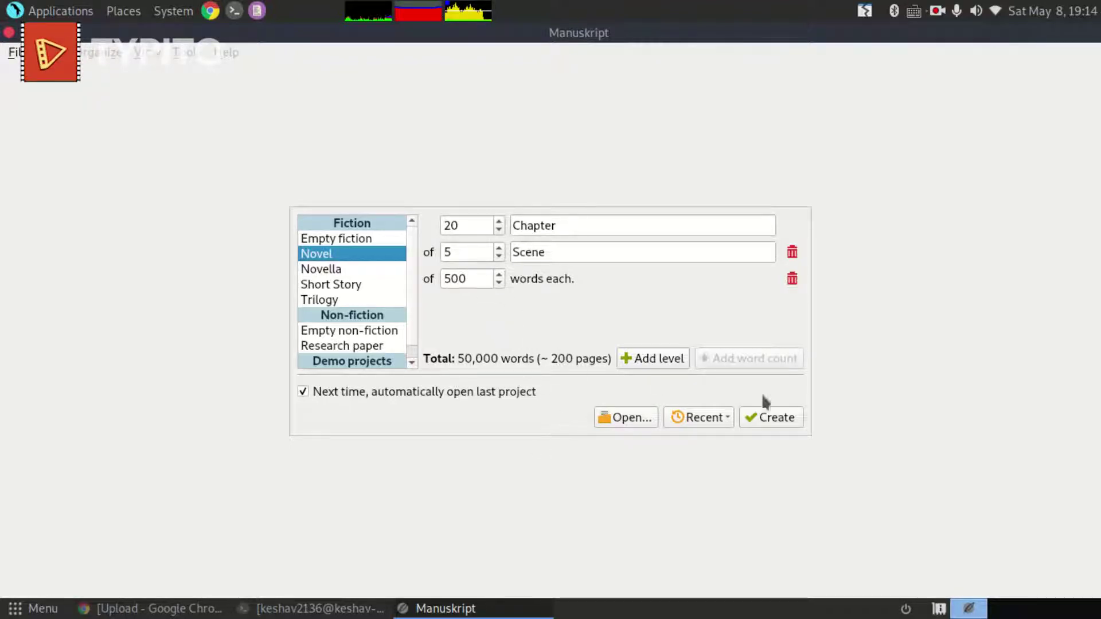
Select the Novella template: 10 chapters of 5 scenes at 500 words.
{"action": "left_click", "coordinate": [940, 13]}
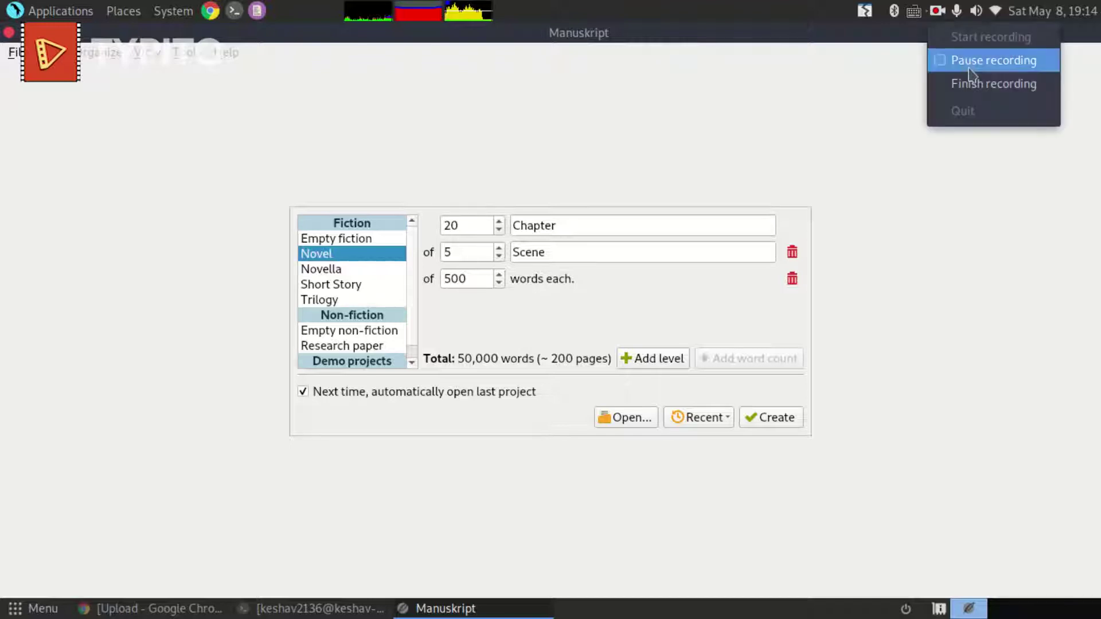
{"action": "left_click", "coordinate": [969, 68]}
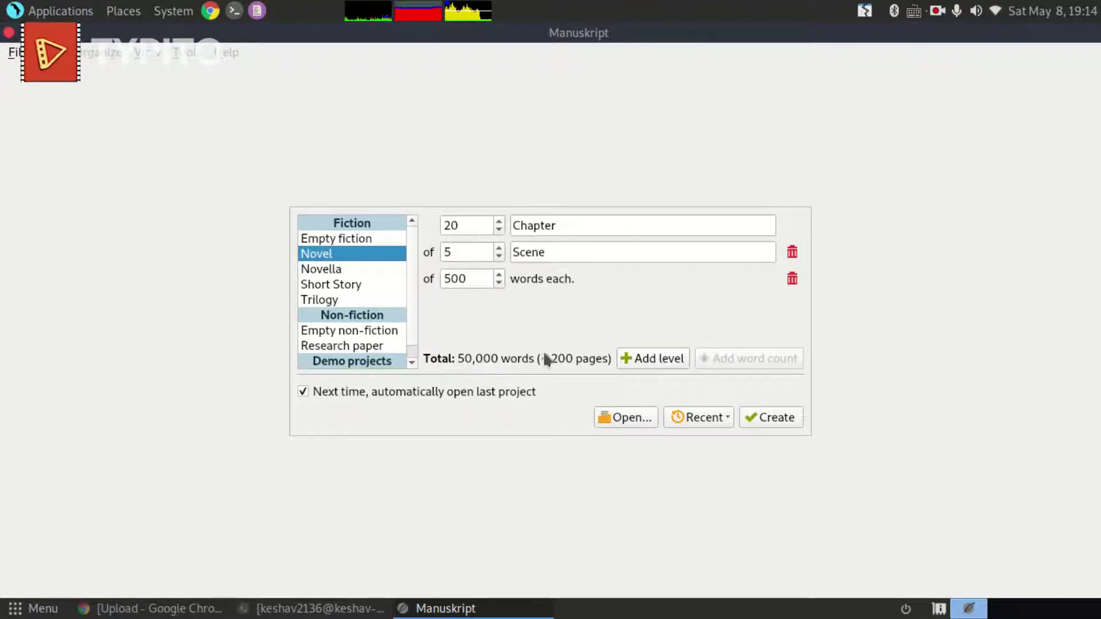
{"action": "left_click", "coordinate": [359, 272]}
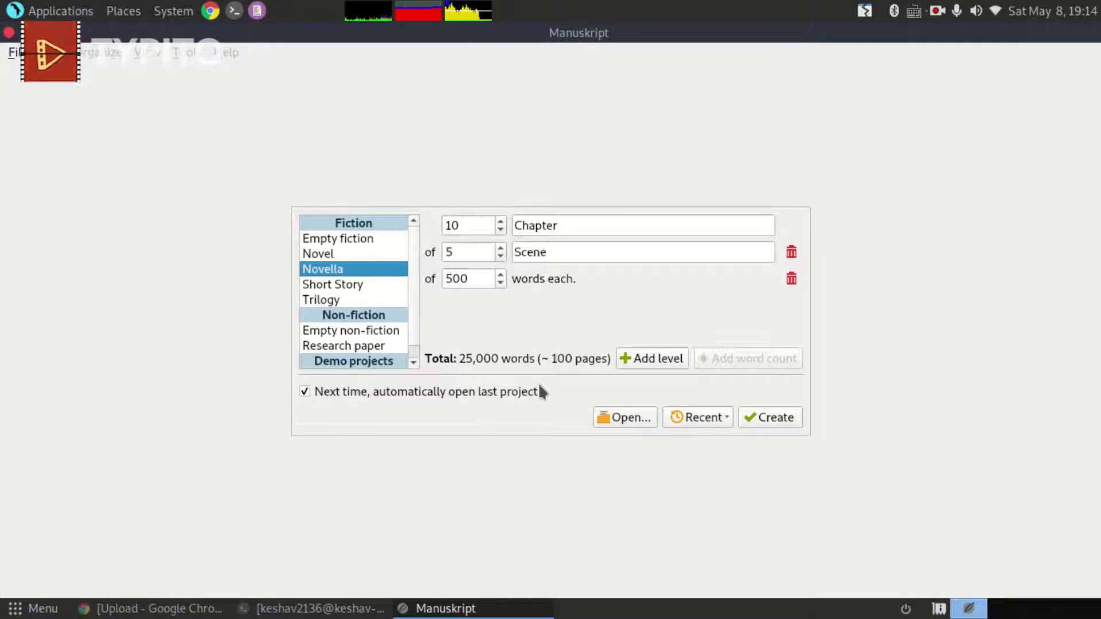
Browse the Novel, Novella, Short Story and Trilogy templates.
{"action": "left_click", "coordinate": [380, 255]}
{"action": "left_click", "coordinate": [380, 269]}
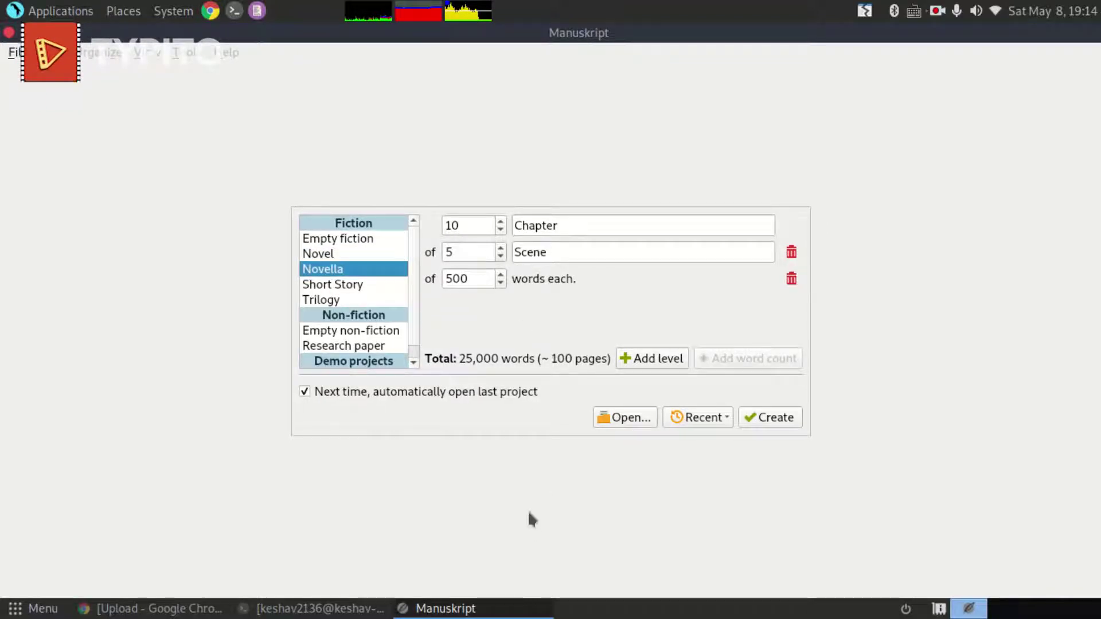
{"action": "left_click", "coordinate": [368, 255]}
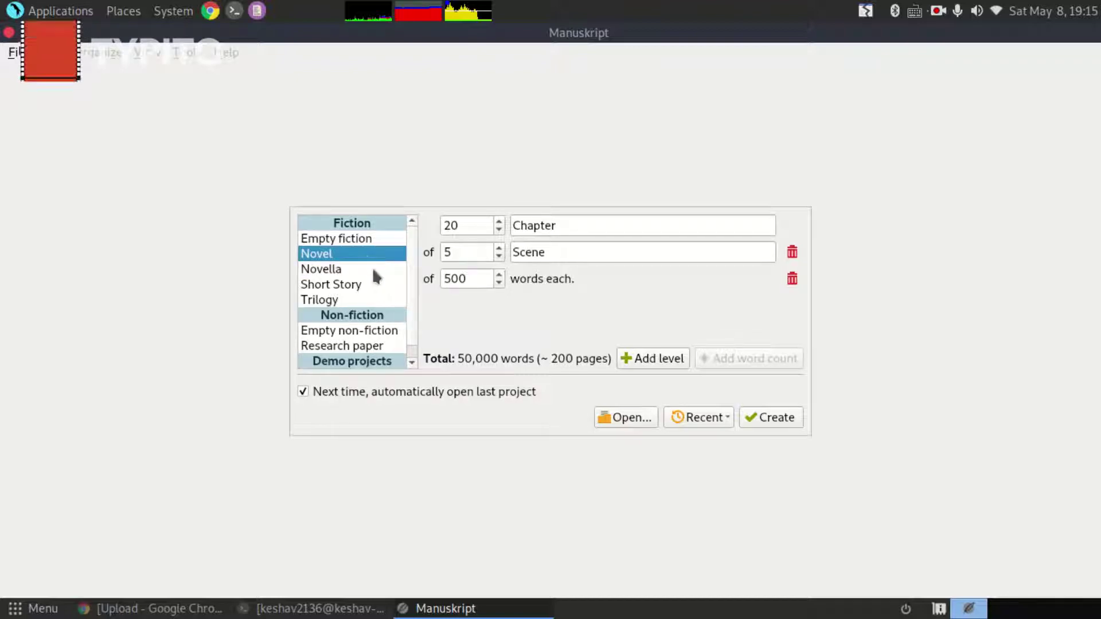
{"action": "left_click", "coordinate": [373, 267]}
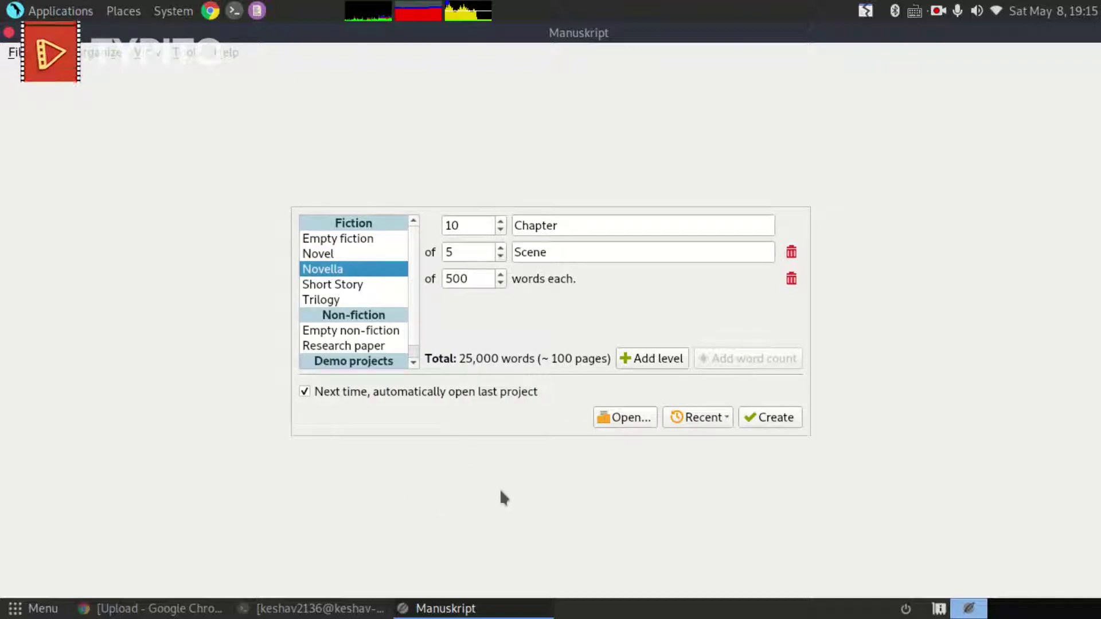
{"action": "left_click", "coordinate": [355, 286]}
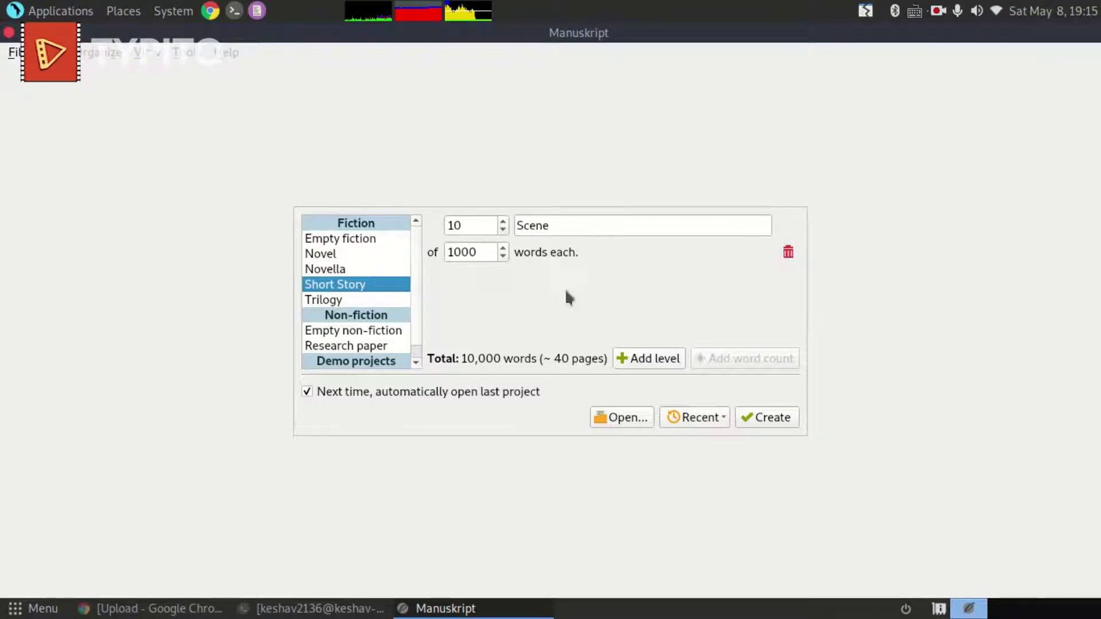
{"action": "left_click", "coordinate": [350, 303]}
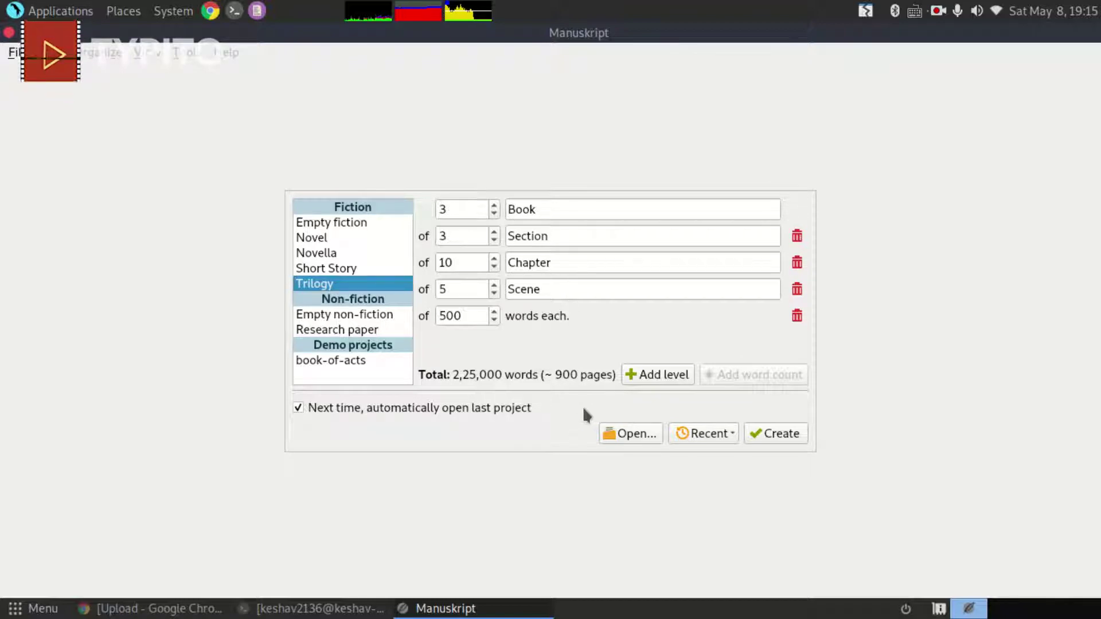
Change the Trilogy book count to 5 and back to 4, then choose Empty non-fiction.
{"action": "left_click", "coordinate": [494, 204]}
{"action": "left_click", "coordinate": [493, 203]}
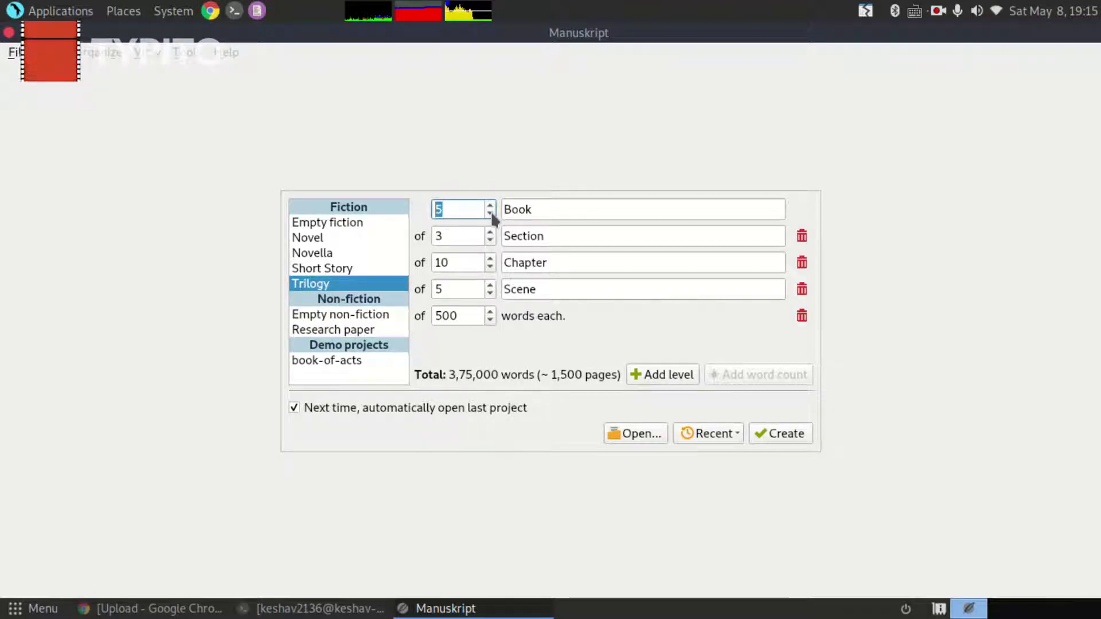
{"action": "left_click", "coordinate": [491, 212]}
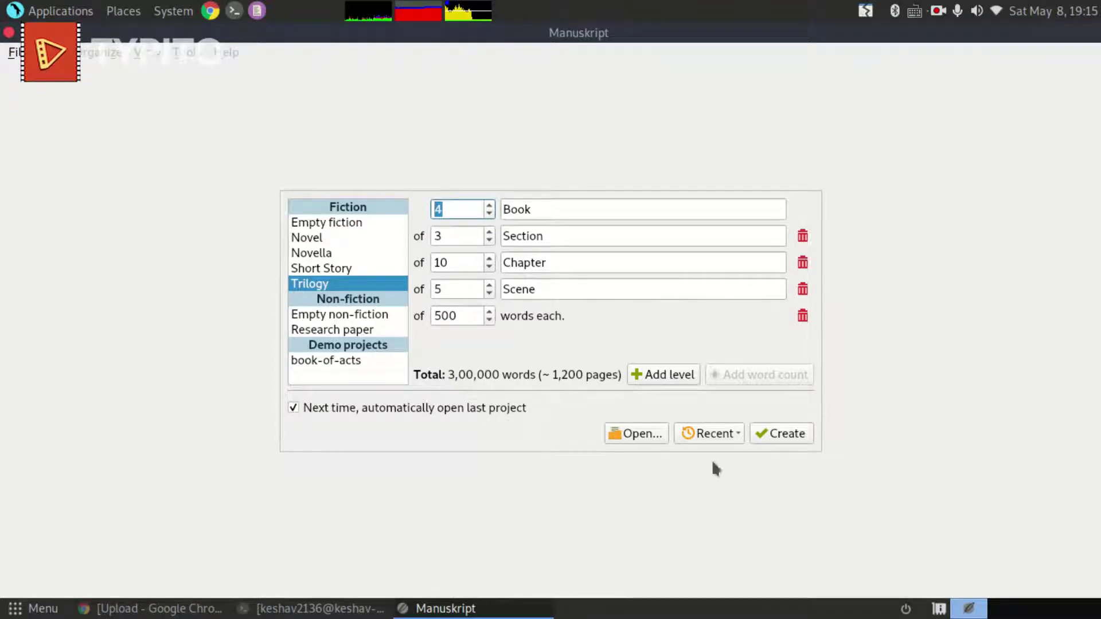
{"action": "left_click", "coordinate": [373, 314]}
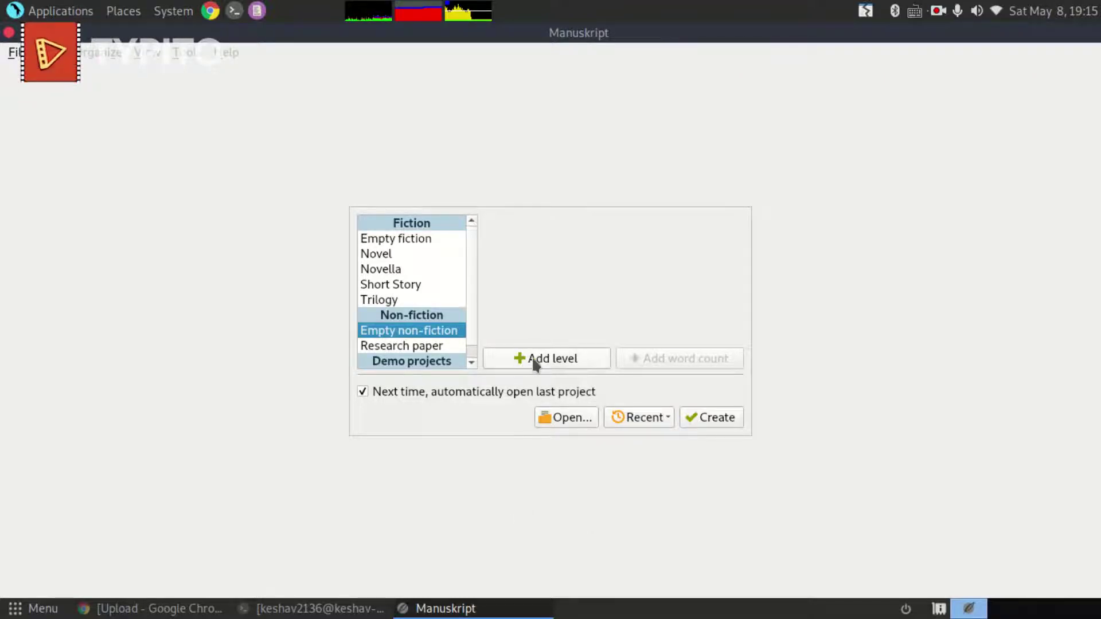
Add two structure levels to Empty non-fiction, then remove the second one.
{"action": "left_click", "coordinate": [457, 344]}
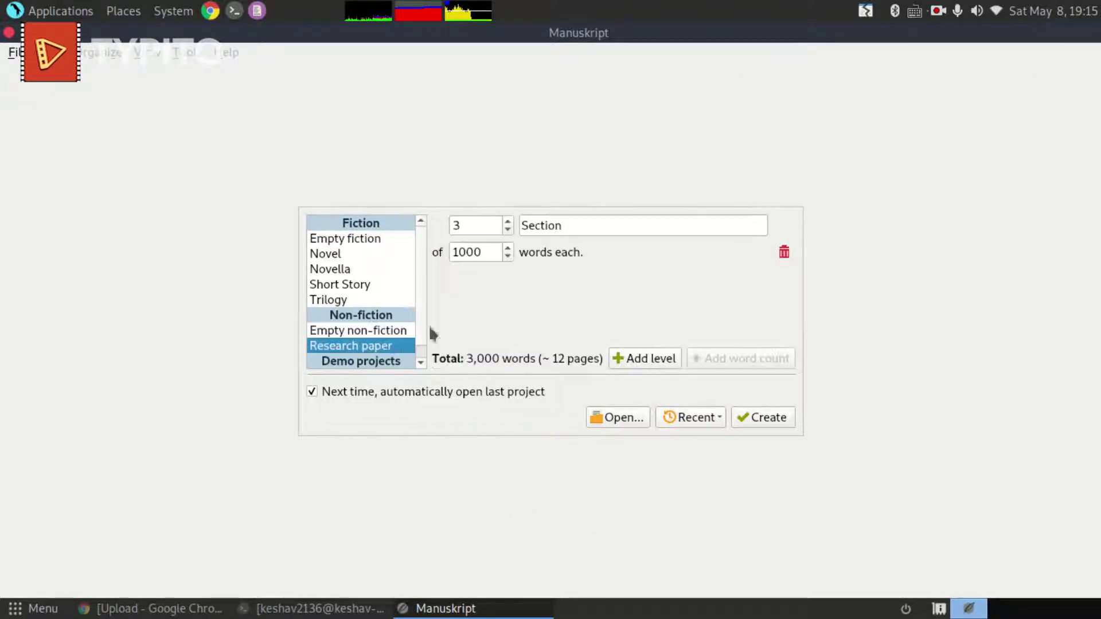
{"action": "left_click", "coordinate": [400, 332]}
{"action": "left_click", "coordinate": [542, 358]}
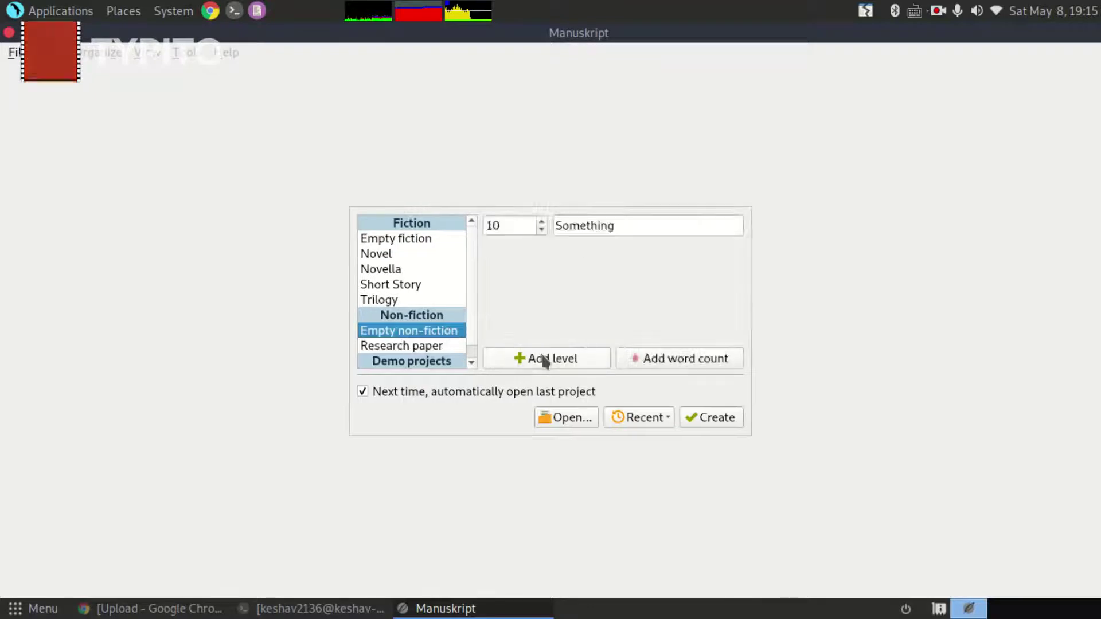
{"action": "left_click", "coordinate": [586, 355]}
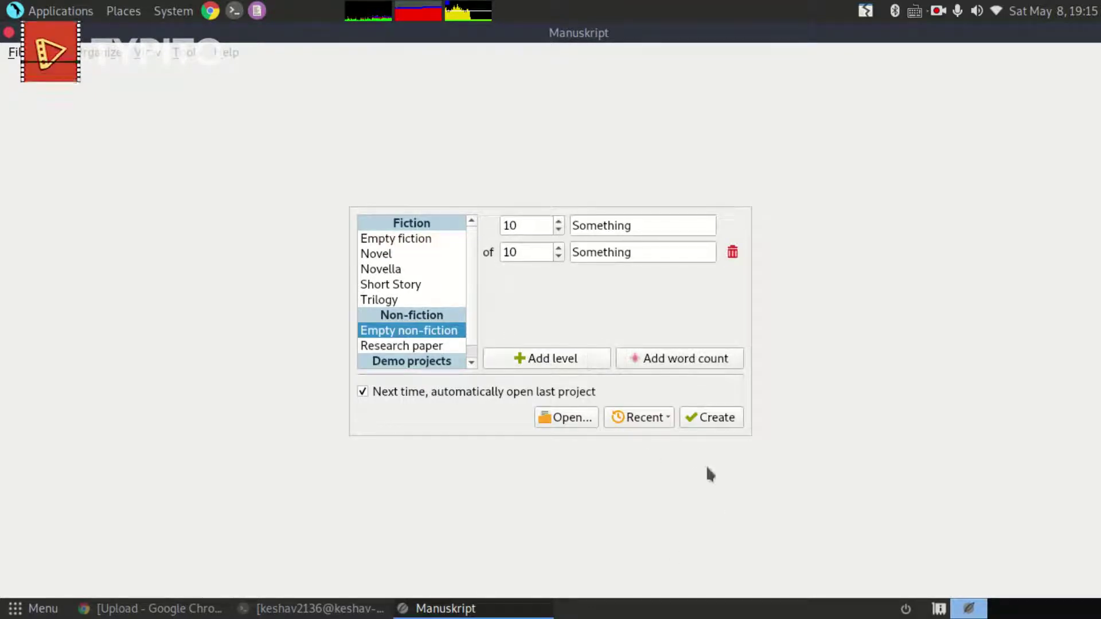
{"action": "left_click", "coordinate": [732, 253]}
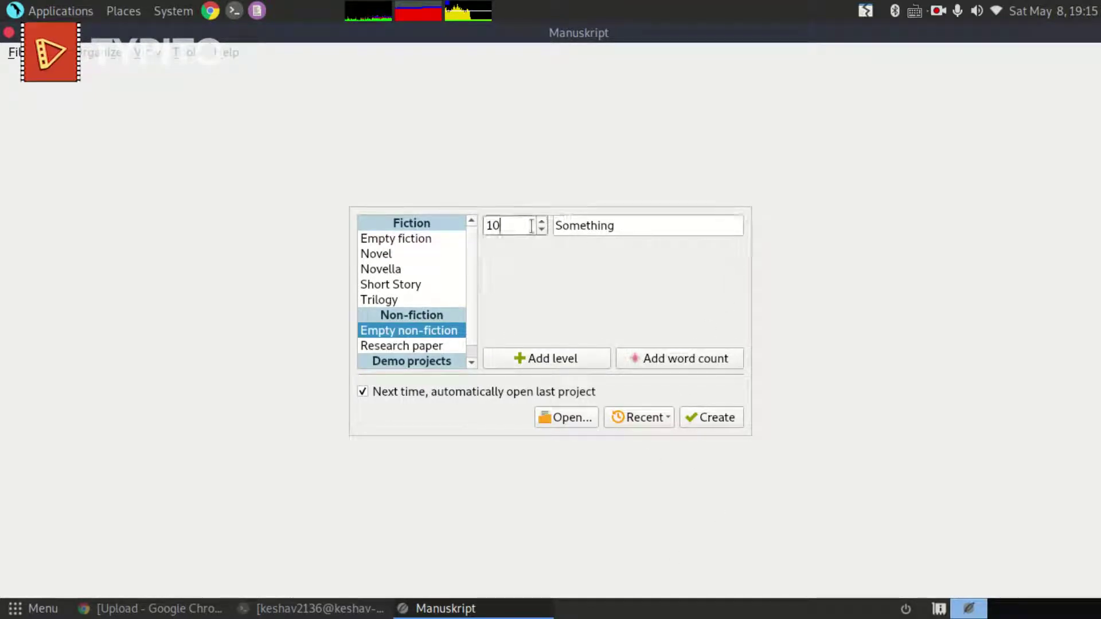
Rename the level 'Book name', select its count 10, then choose Research paper.
{"action": "double_click", "coordinate": [630, 235]}
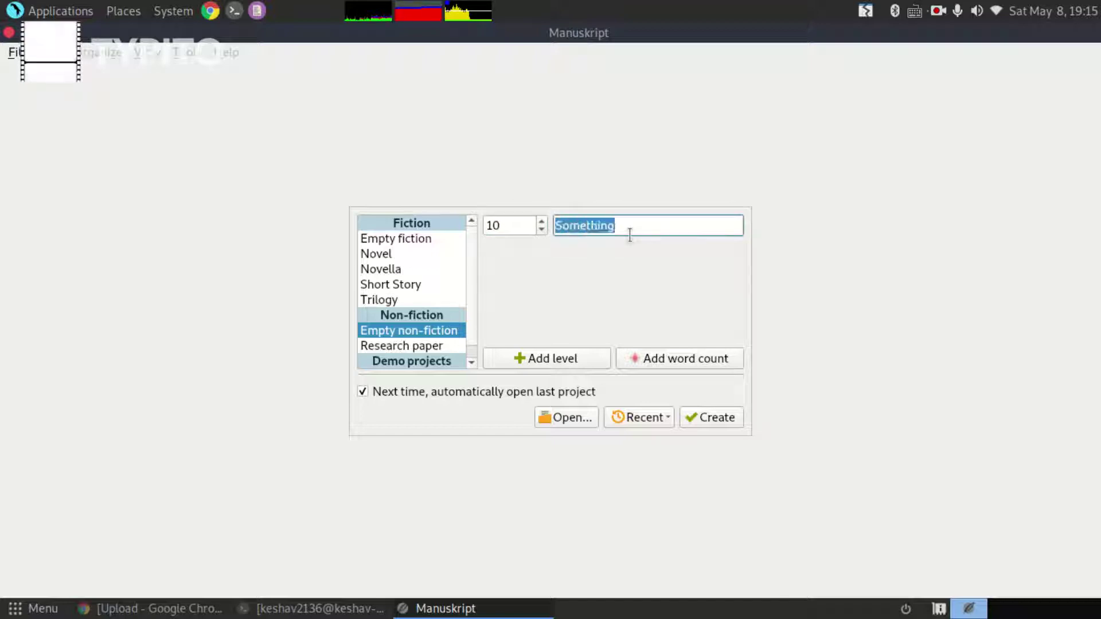
{"action": "key", "text": "BackSpace"}
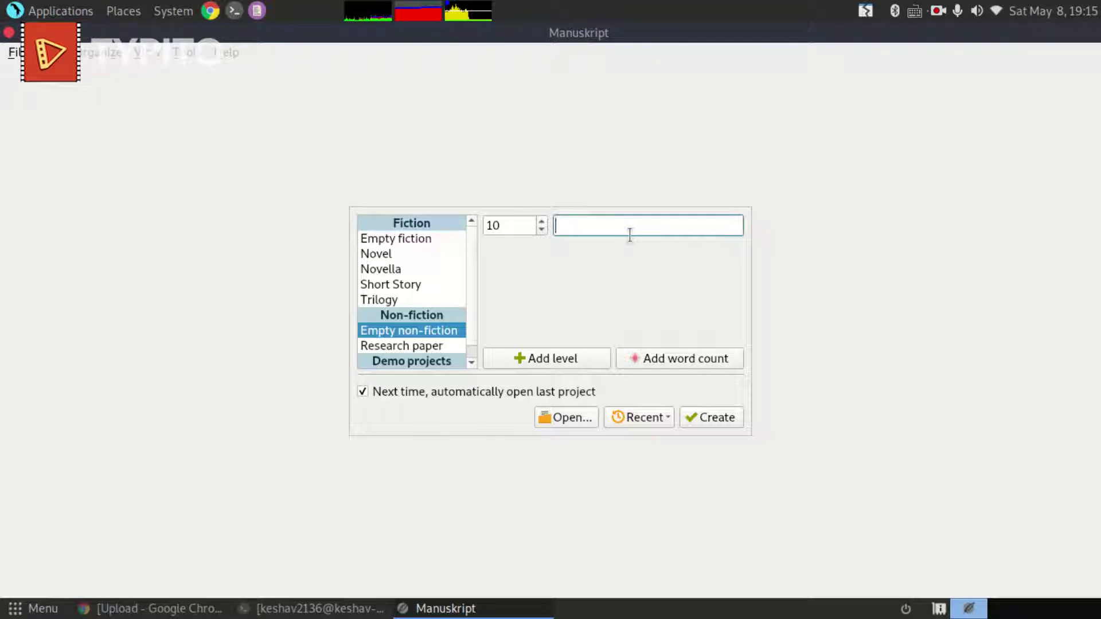
{"action": "type", "text": "Book name"}
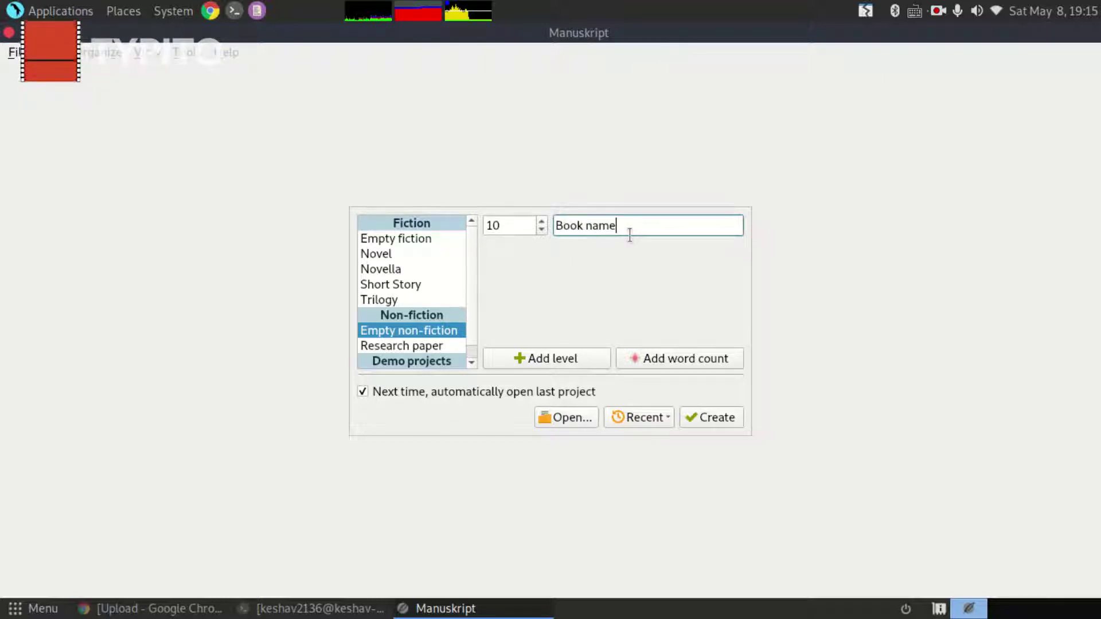
{"action": "left_click", "coordinate": [534, 226]}
{"action": "double_click", "coordinate": [534, 226]}
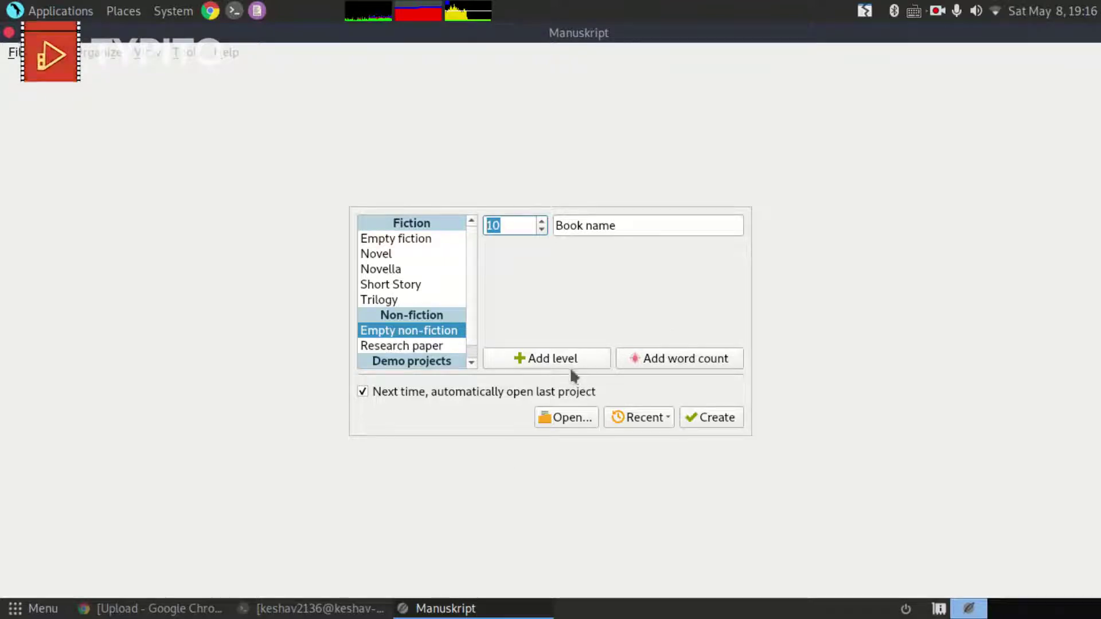
{"action": "left_click", "coordinate": [410, 347]}
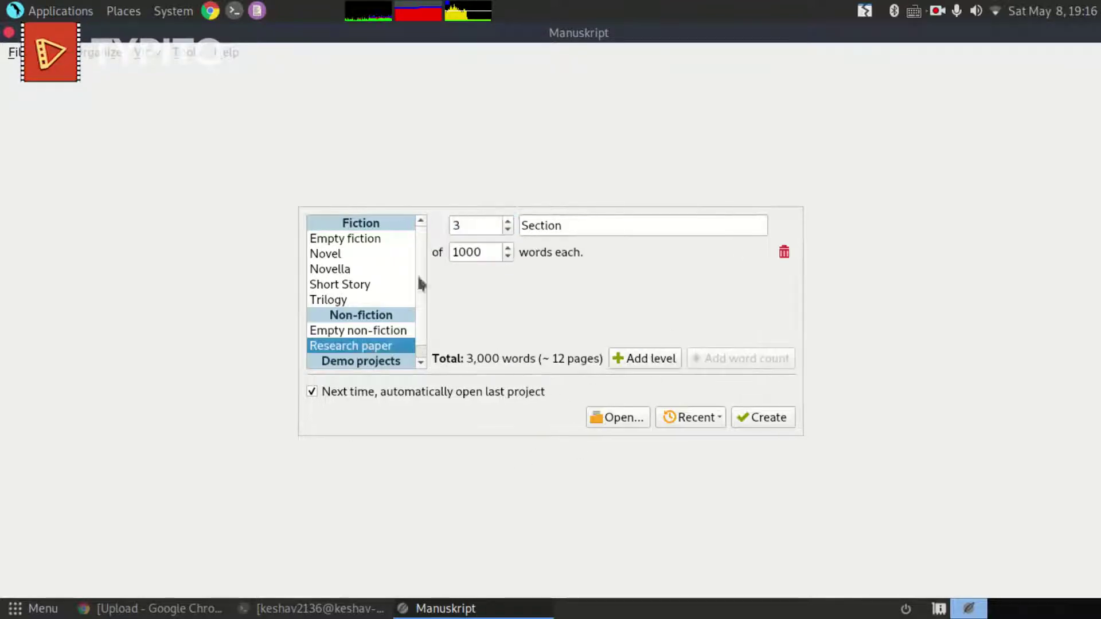
{"action": "scroll", "coordinate": [367, 285], "scroll_direction": "down", "scroll_amount": 1}
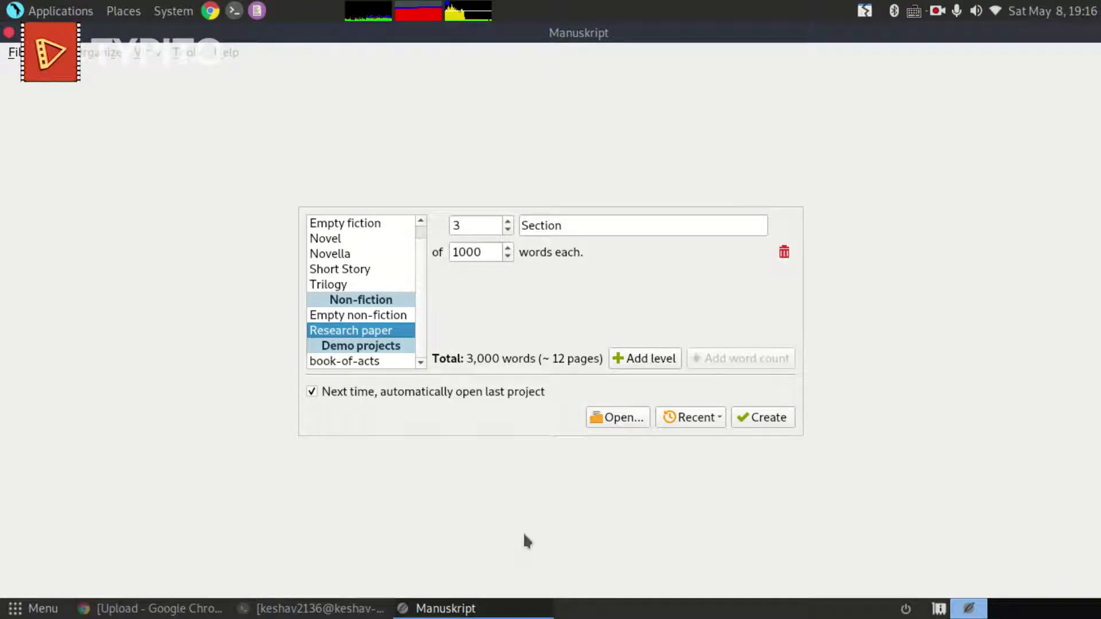
Open the book-of-acts demo, expand Jerusalem, Chapters 1 and 2, and open Introduction.
{"action": "left_click", "coordinate": [367, 360]}
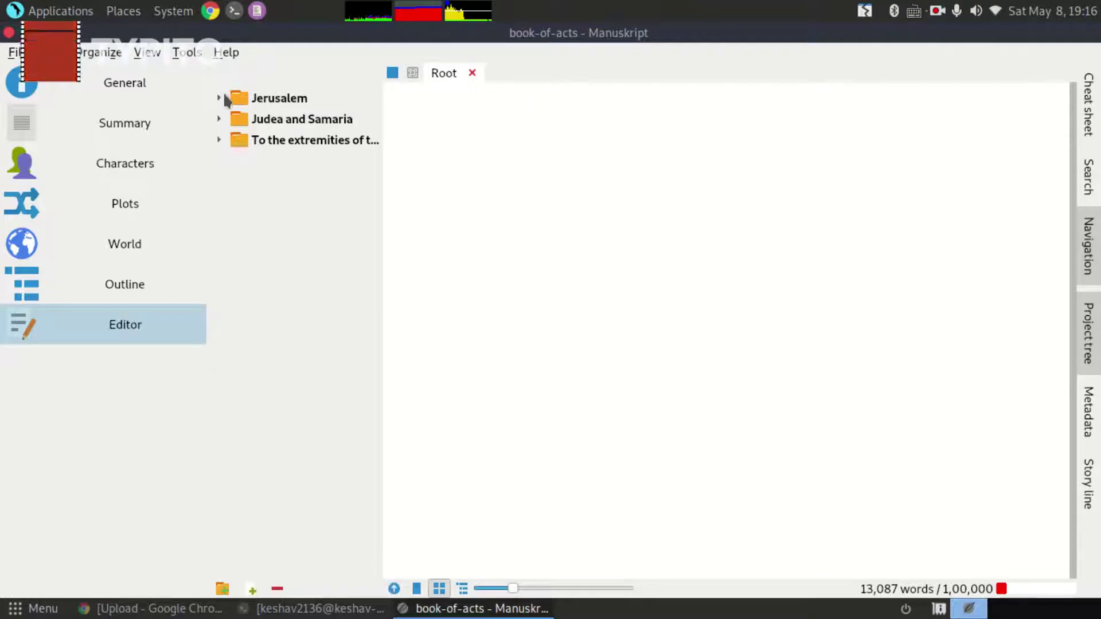
{"action": "left_click", "coordinate": [218, 99]}
{"action": "left_click", "coordinate": [277, 122]}
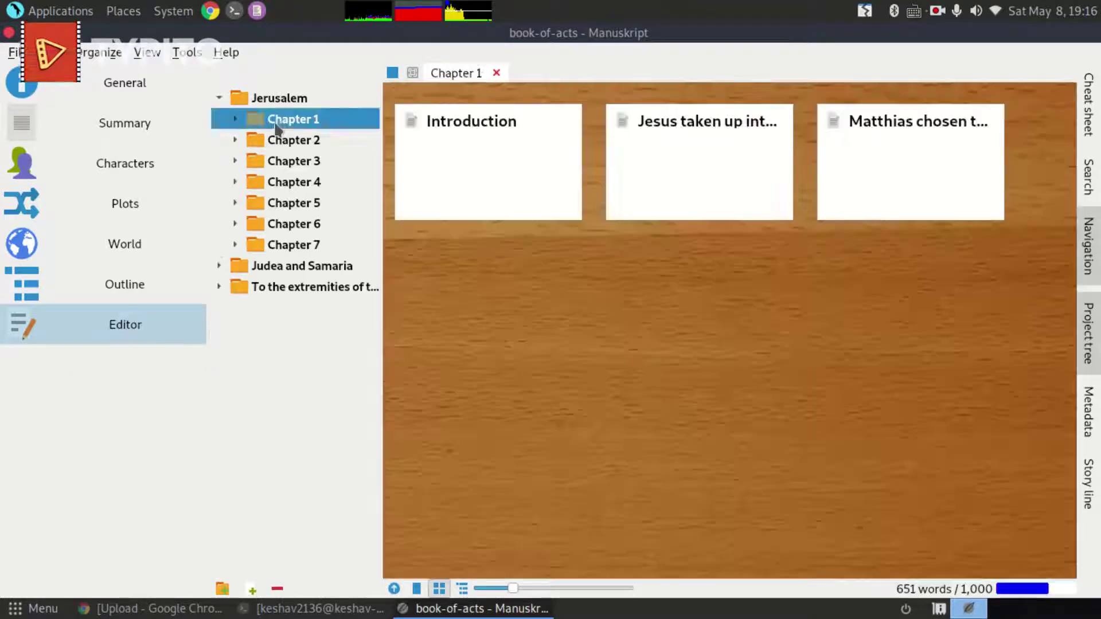
{"action": "left_click", "coordinate": [234, 140]}
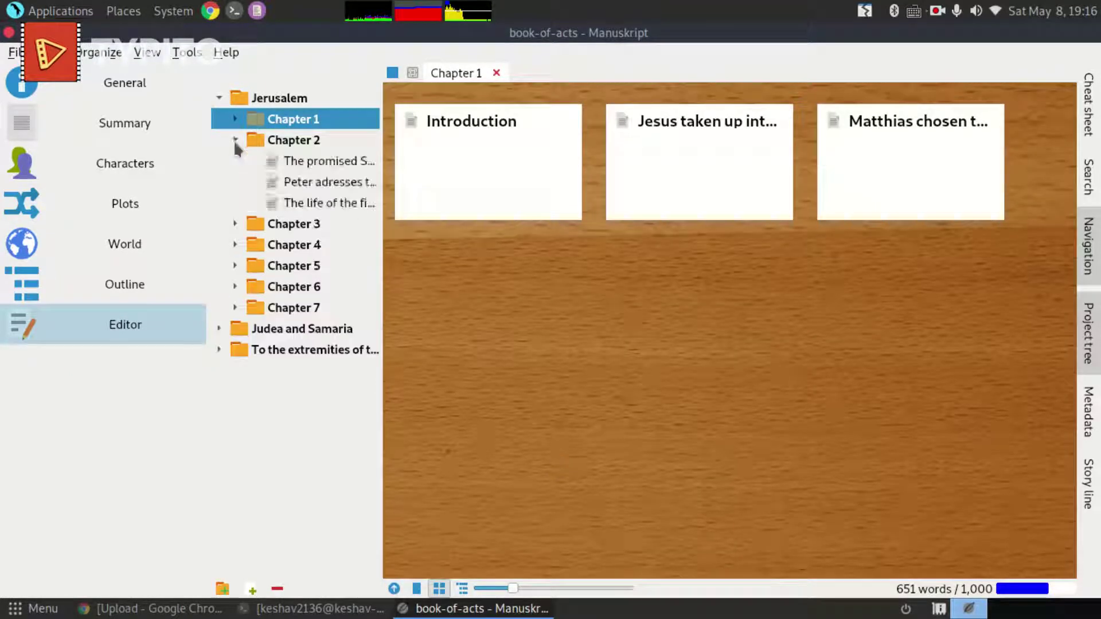
{"action": "left_click", "coordinate": [235, 118]}
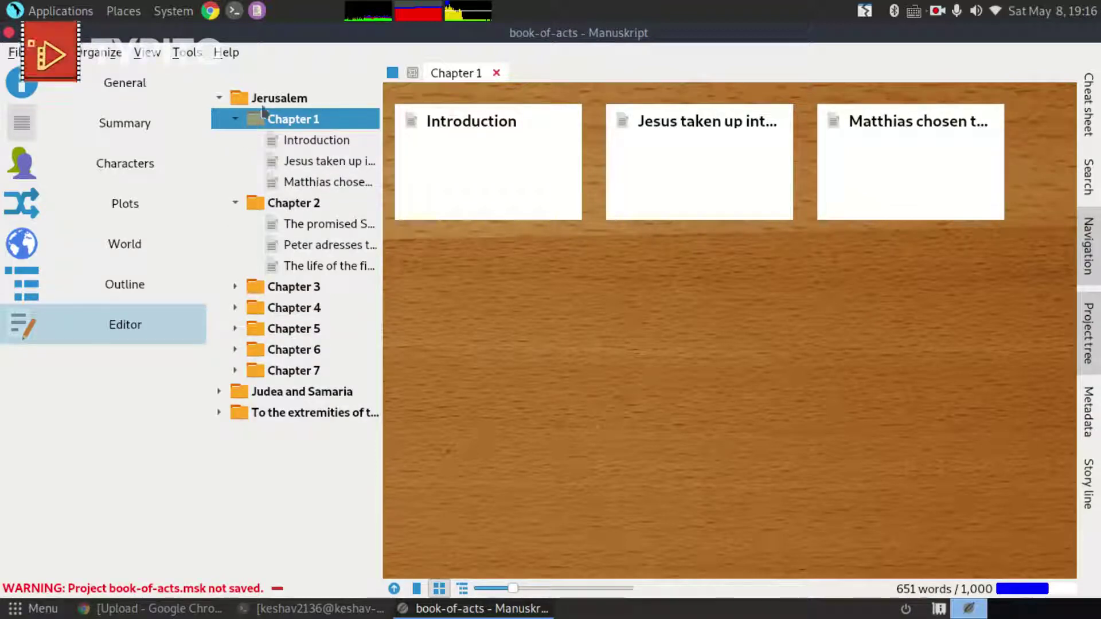
{"action": "left_click", "coordinate": [304, 142]}
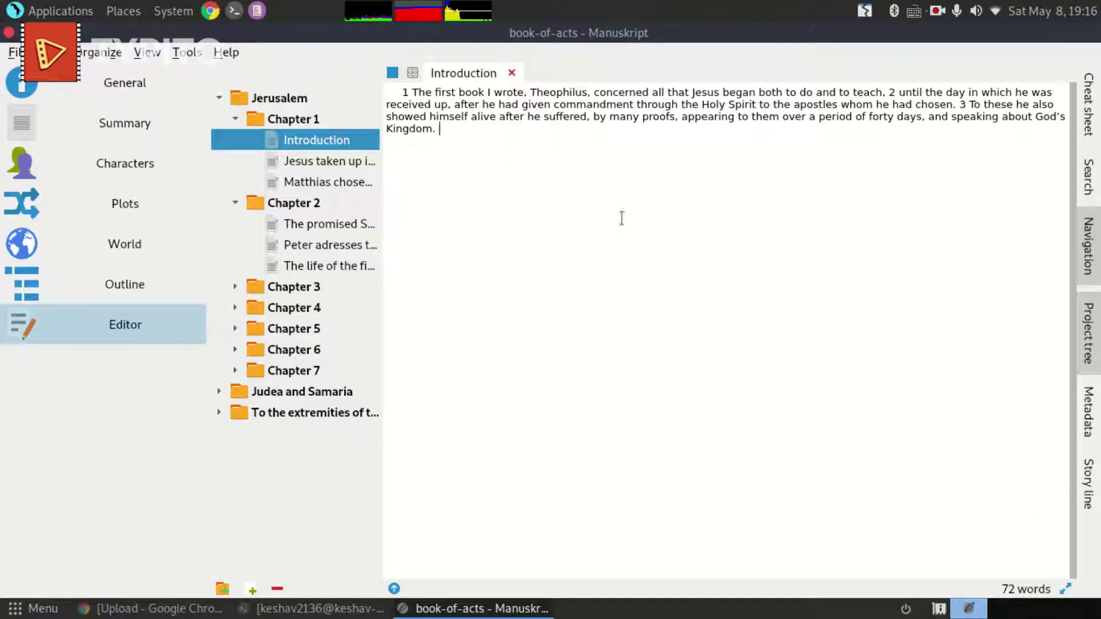
Split verses 2 and 3 of the Introduction into their own paragraphs.
{"action": "left_click", "coordinate": [337, 162]}
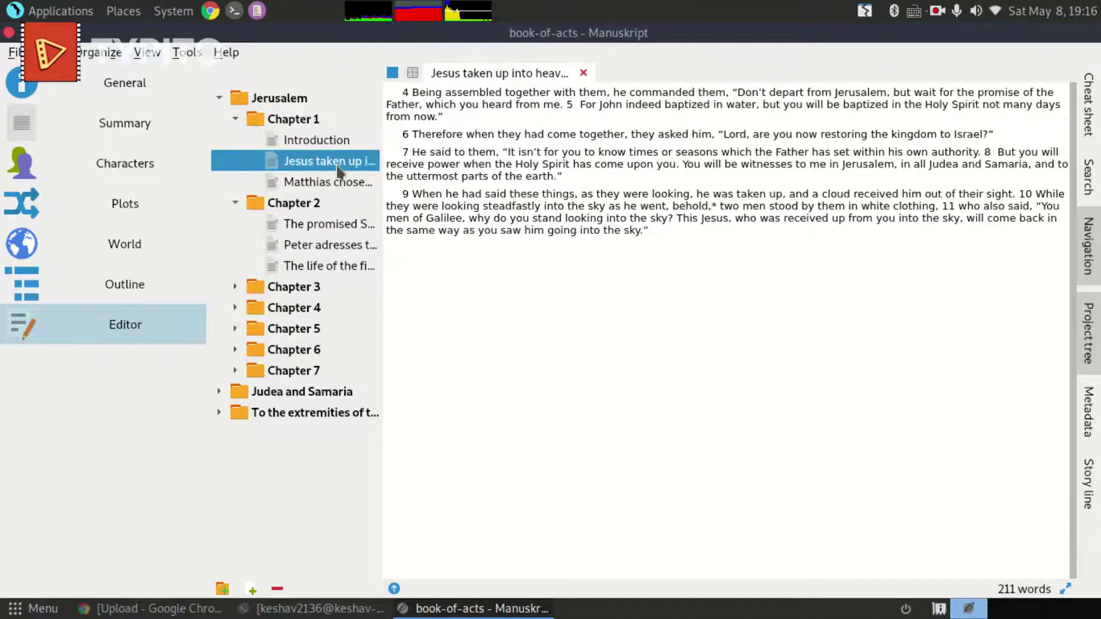
{"action": "left_click", "coordinate": [291, 145]}
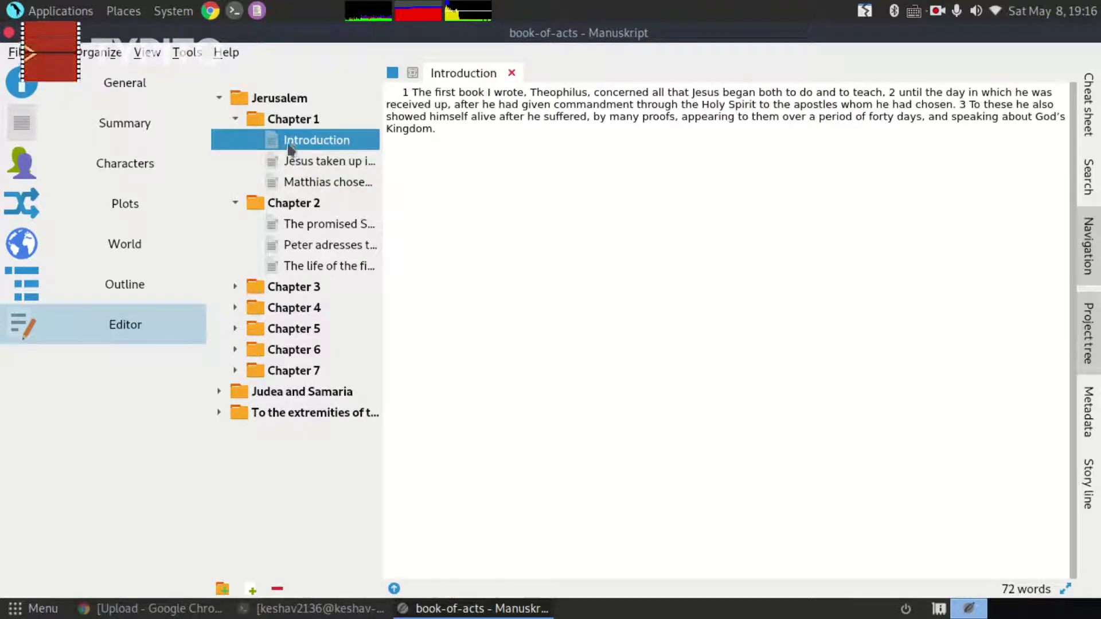
{"action": "left_click", "coordinate": [888, 92]}
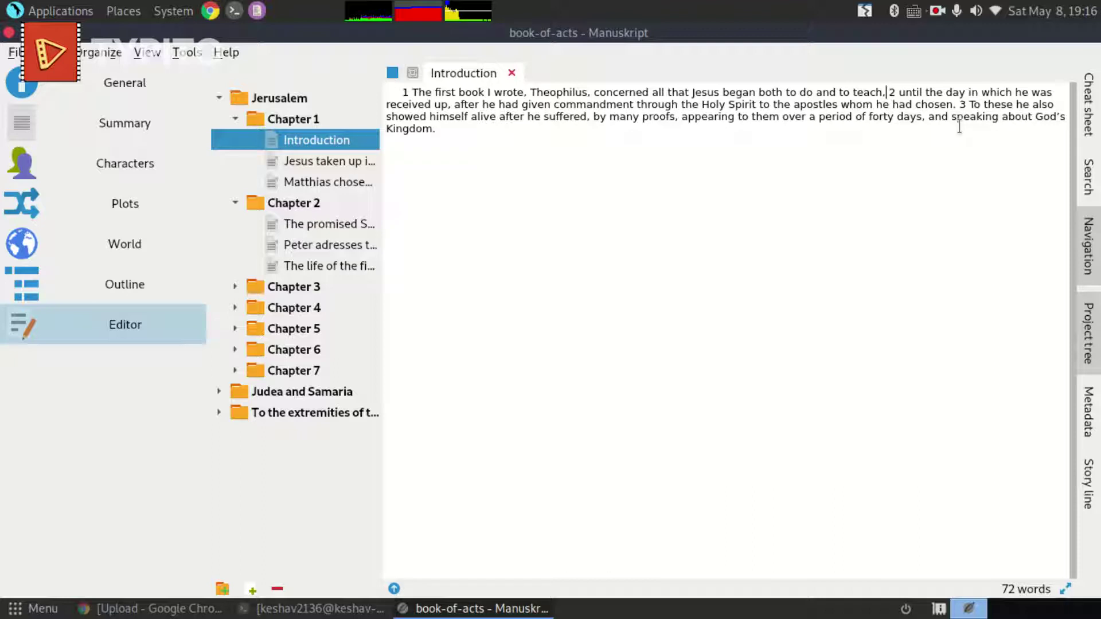
{"action": "key", "text": "BackSpace"}
{"action": "key", "text": "Return"}
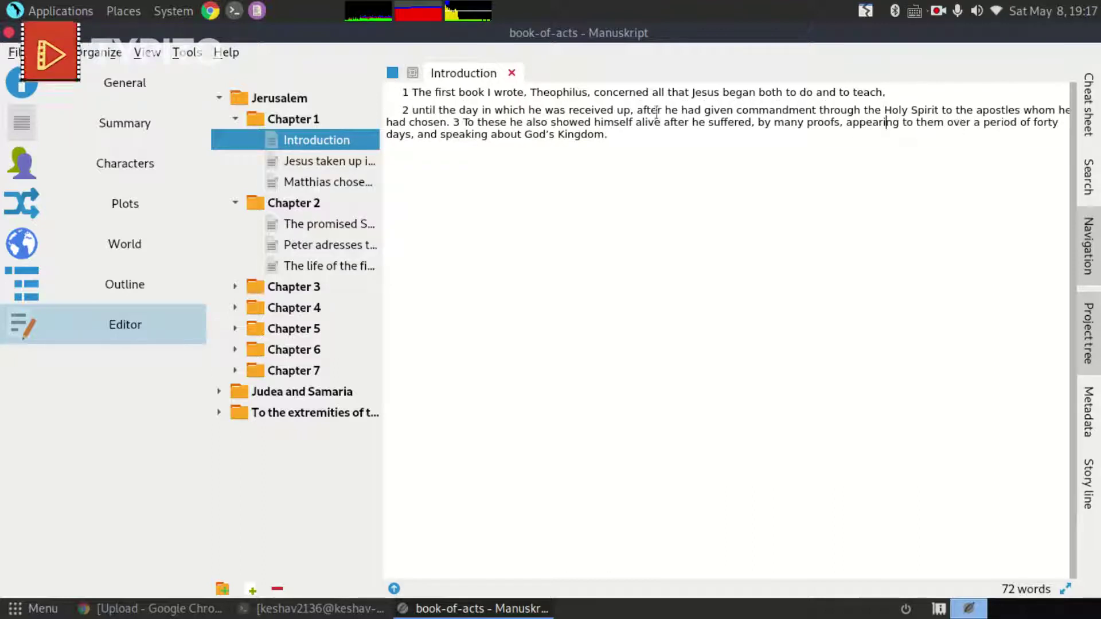
{"action": "left_click", "coordinate": [456, 122]}
{"action": "key", "text": "BackSpace"}
{"action": "key", "text": "Return"}
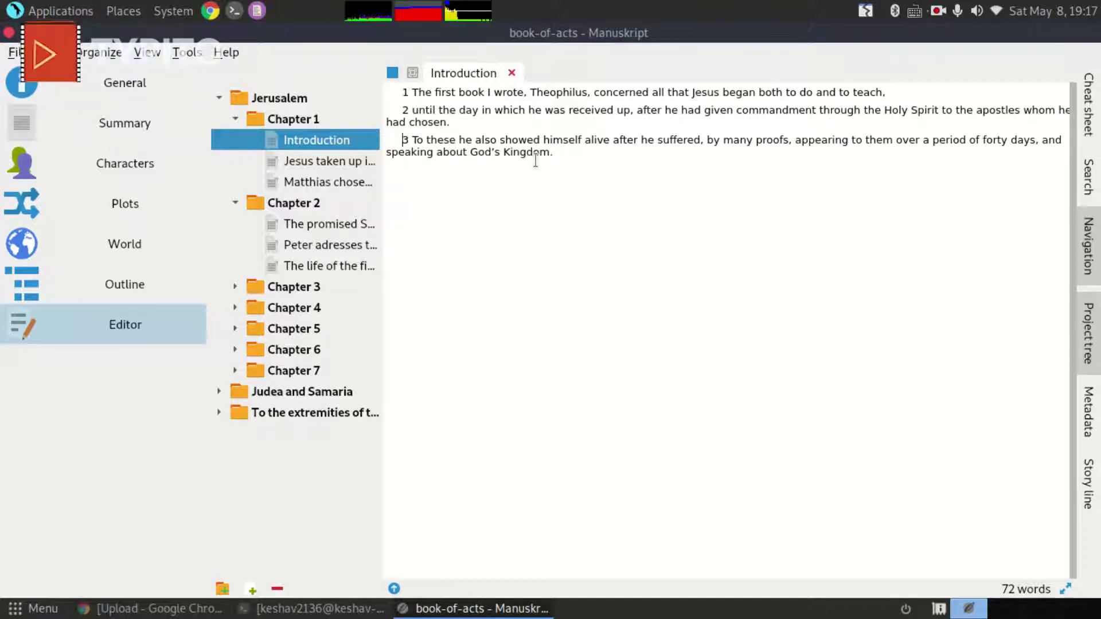
Browse the Jesus taken up, Matthias chosen and The promised Spirit scenes.
{"action": "left_click", "coordinate": [328, 161]}
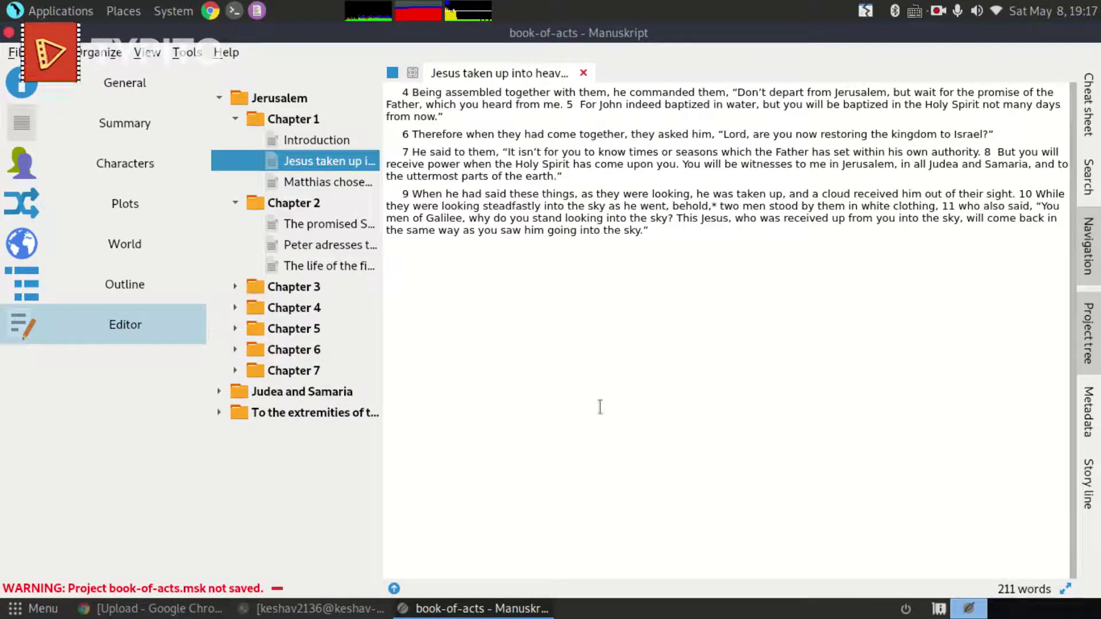
{"action": "left_click", "coordinate": [325, 184]}
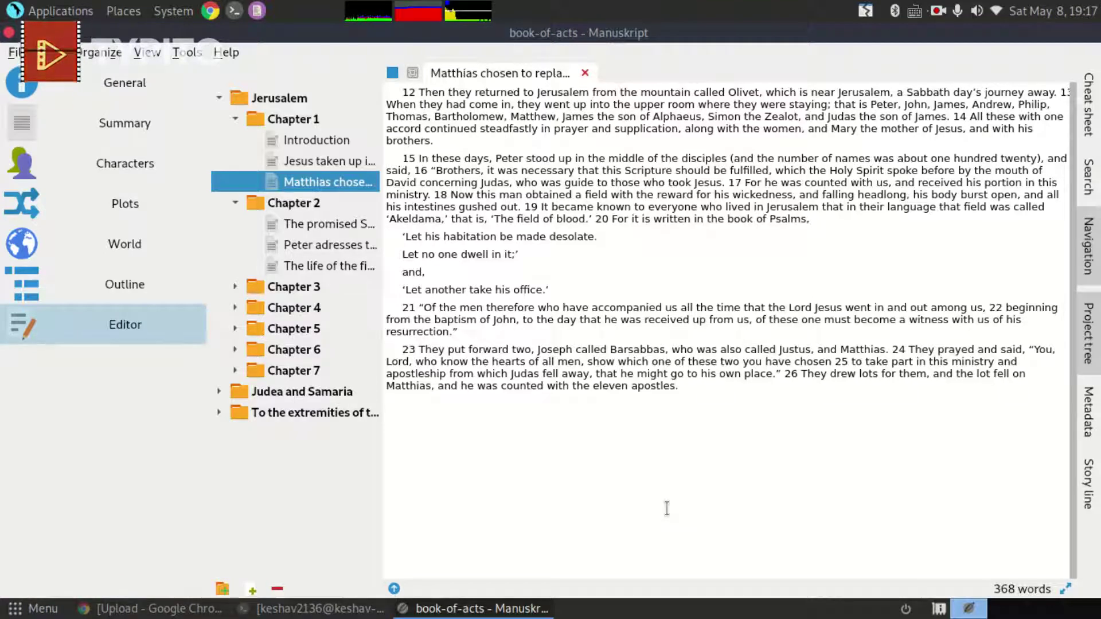
{"action": "mouse_move", "coordinate": [471, 608]}
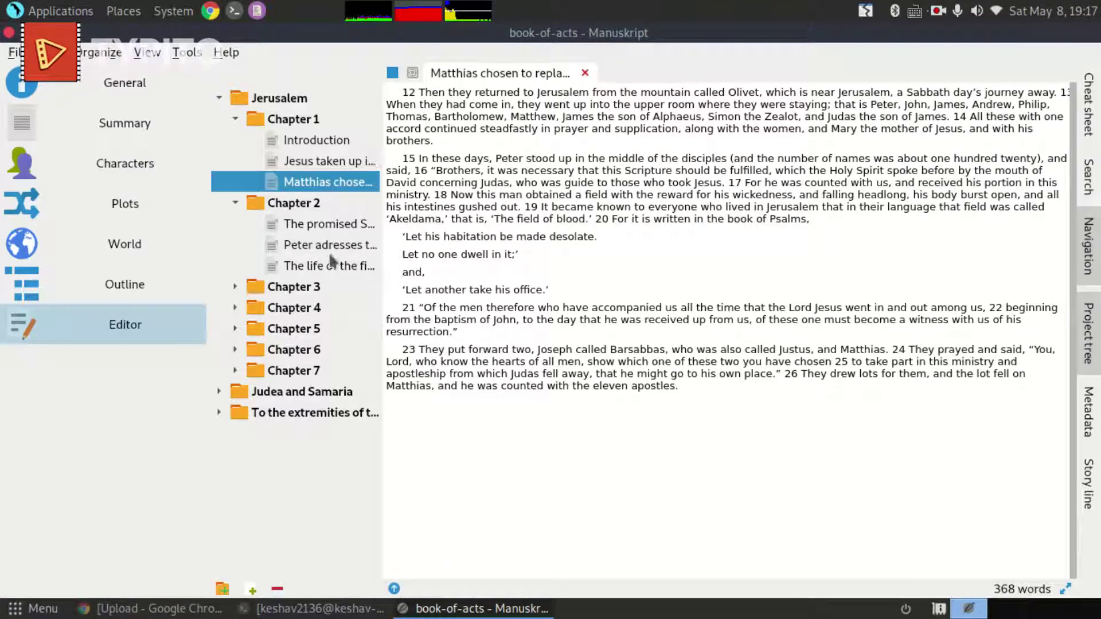
{"action": "left_click", "coordinate": [348, 225]}
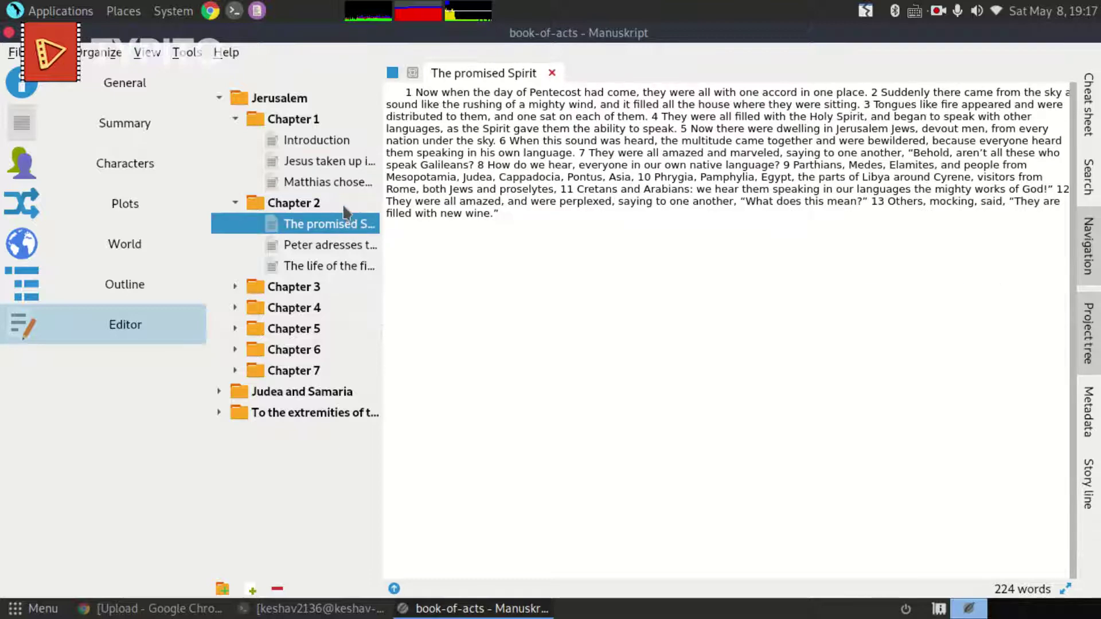
{"action": "left_click", "coordinate": [345, 206]}
{"action": "left_click", "coordinate": [332, 203]}
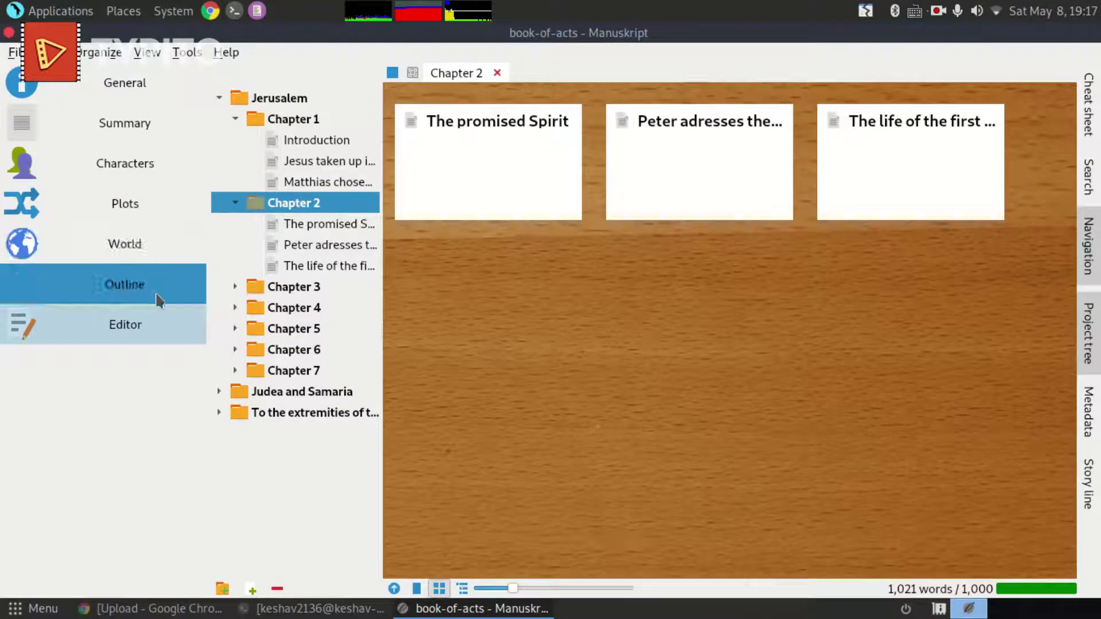
{"action": "left_click", "coordinate": [323, 229]}
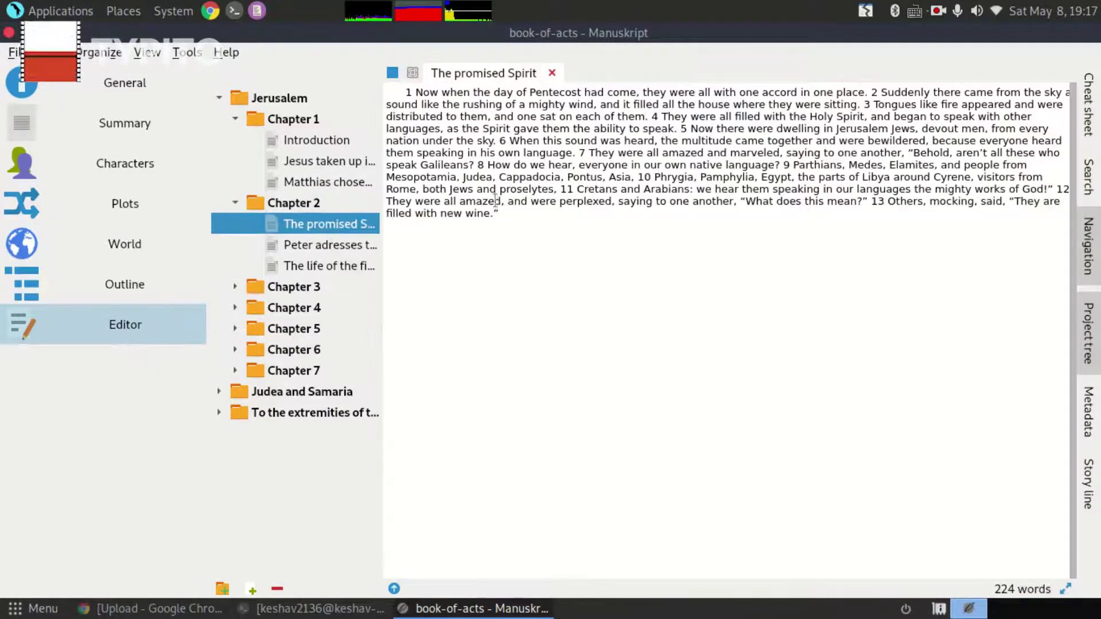
{"action": "left_click_drag", "start_coordinate": [408, 96], "coordinate": [573, 220]}
{"action": "left_click", "coordinate": [617, 282]}
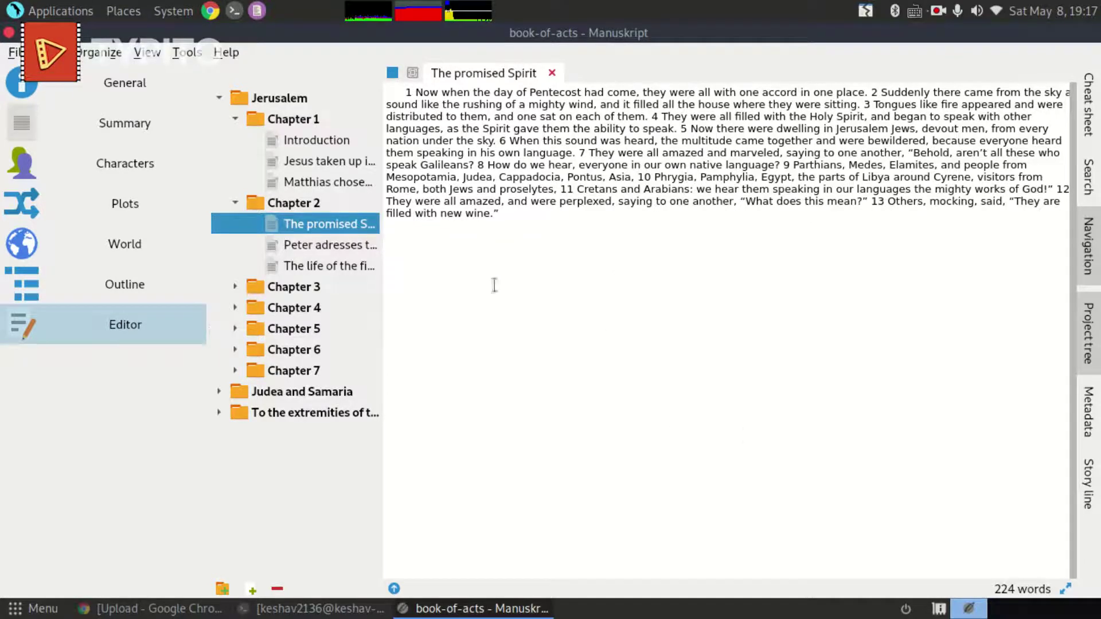
Browse the Chapter 2–4 scenes on Peter, then switch to the project outline.
{"action": "left_click", "coordinate": [346, 252]}
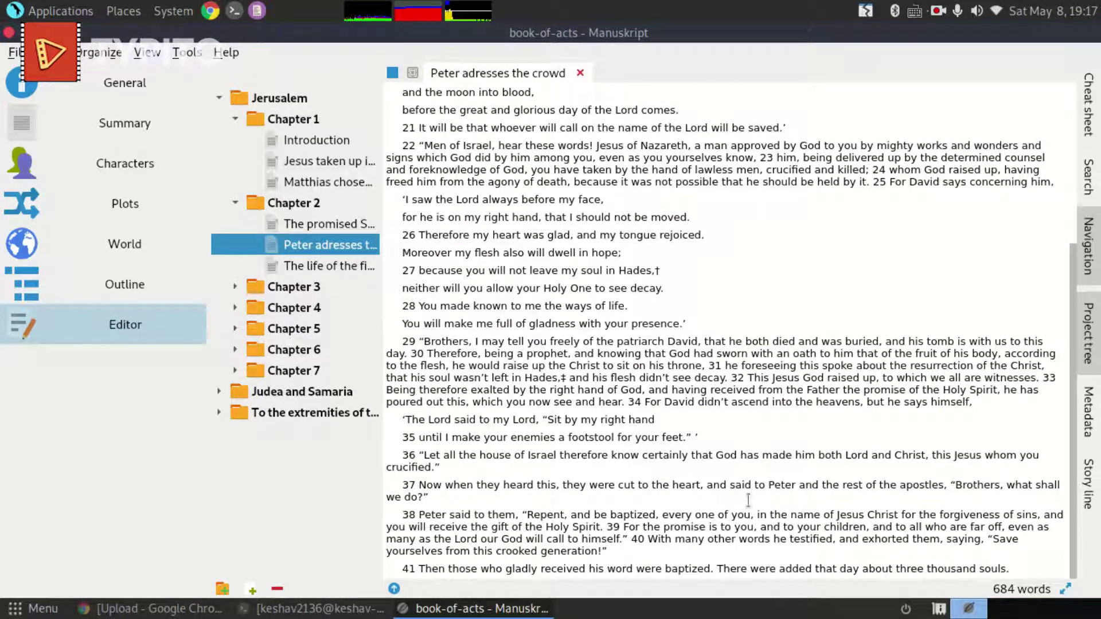
{"action": "left_click", "coordinate": [333, 270]}
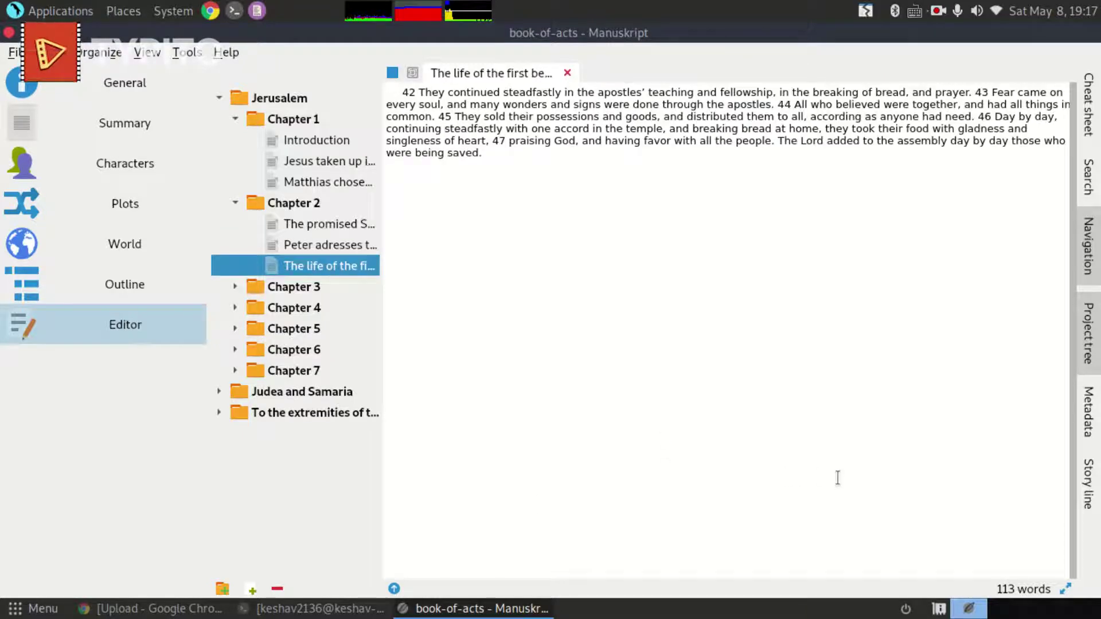
{"action": "left_click", "coordinate": [235, 287]}
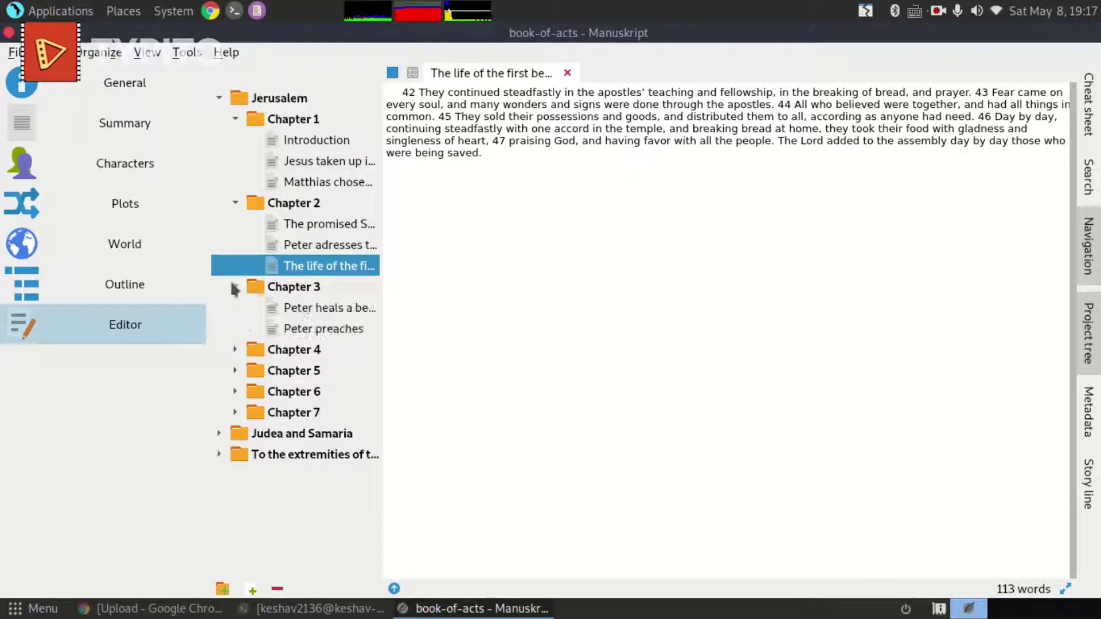
{"action": "left_click", "coordinate": [318, 309]}
{"action": "left_click", "coordinate": [327, 330]}
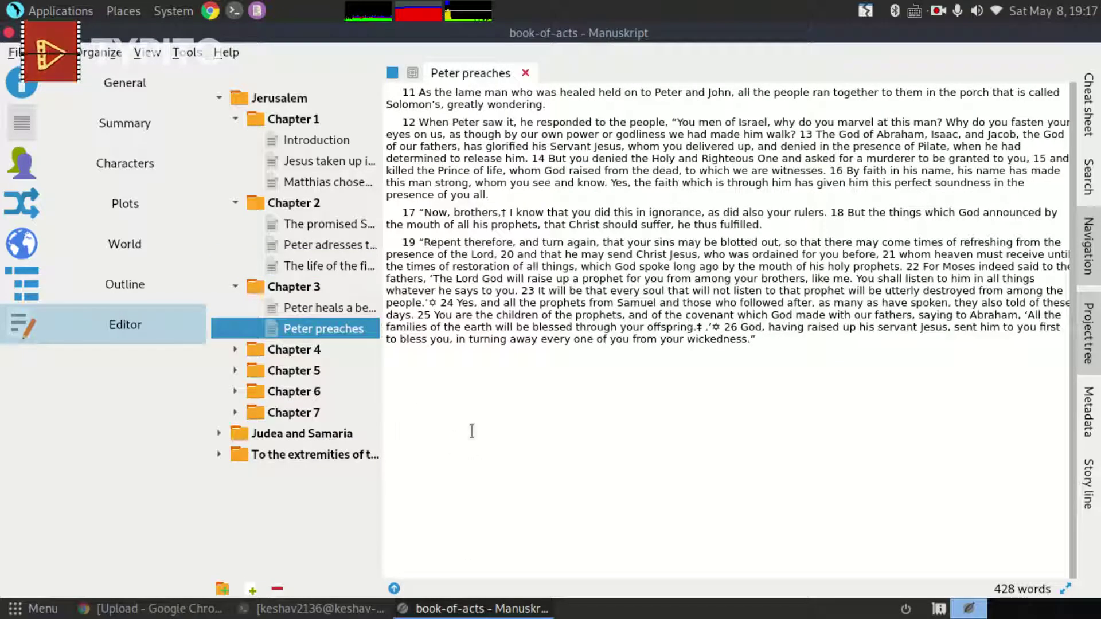
{"action": "left_click", "coordinate": [324, 349]}
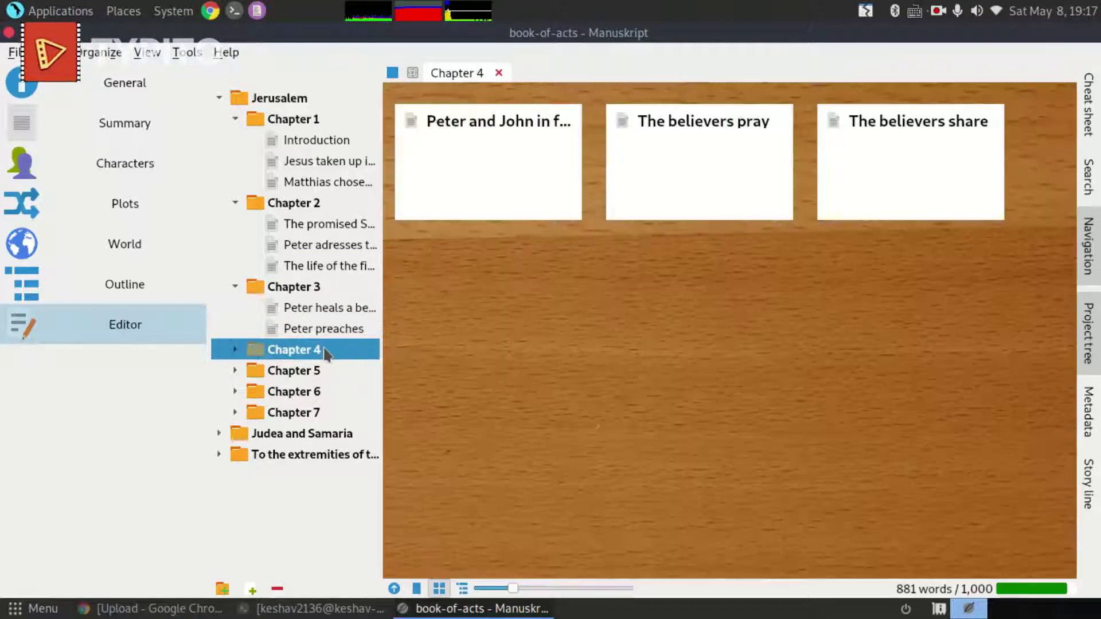
{"action": "left_click", "coordinate": [235, 349]}
{"action": "left_click", "coordinate": [177, 282]}
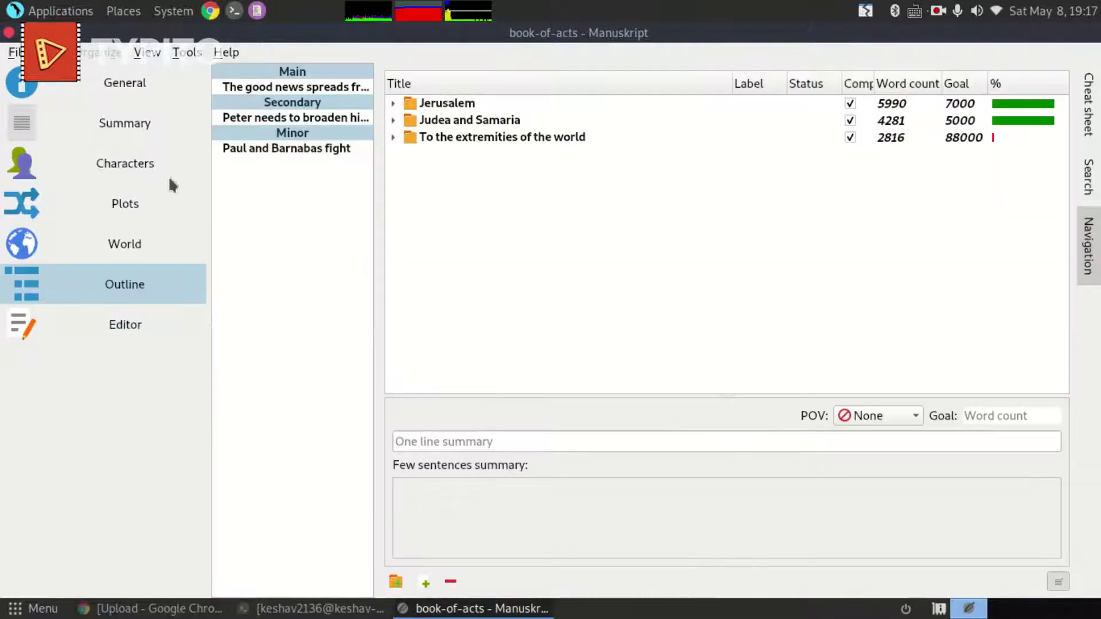
Check the title The Acts of the Apostles on the General page, leave it unchanged, then open Summary.
{"action": "left_click", "coordinate": [139, 101]}
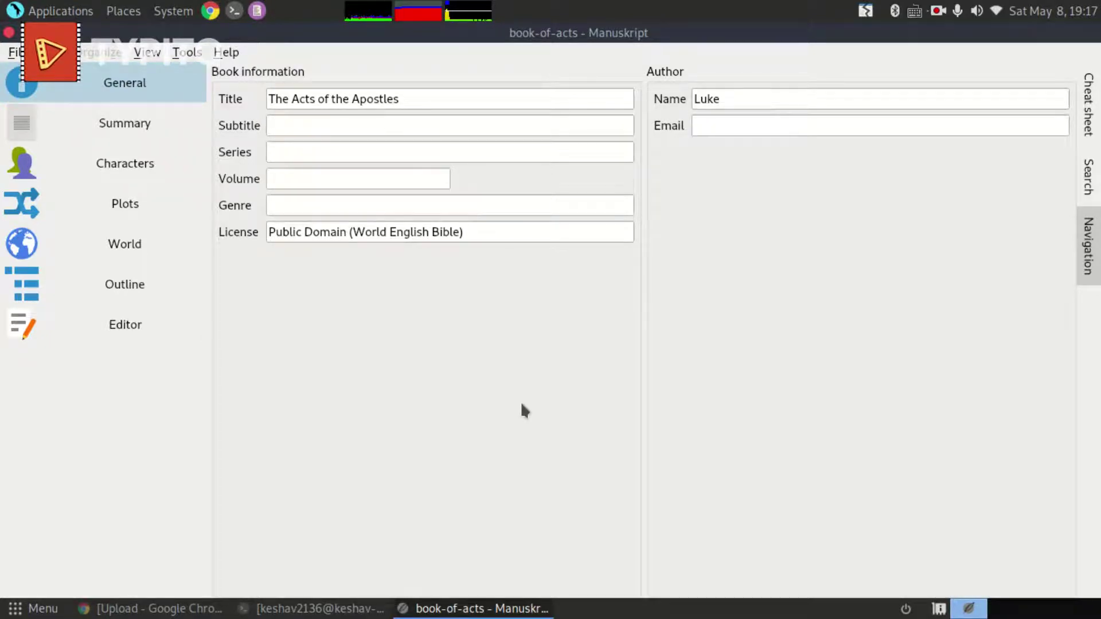
{"action": "left_click", "coordinate": [942, 12]}
{"action": "left_click", "coordinate": [975, 84]}
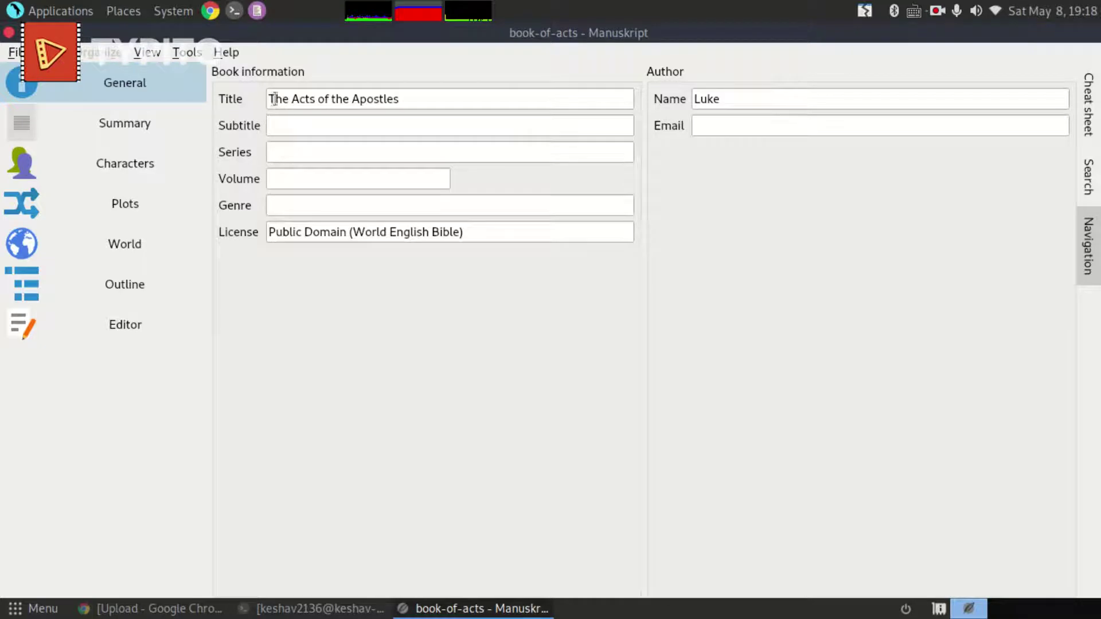
{"action": "left_click_drag", "start_coordinate": [273, 99], "coordinate": [425, 120]}
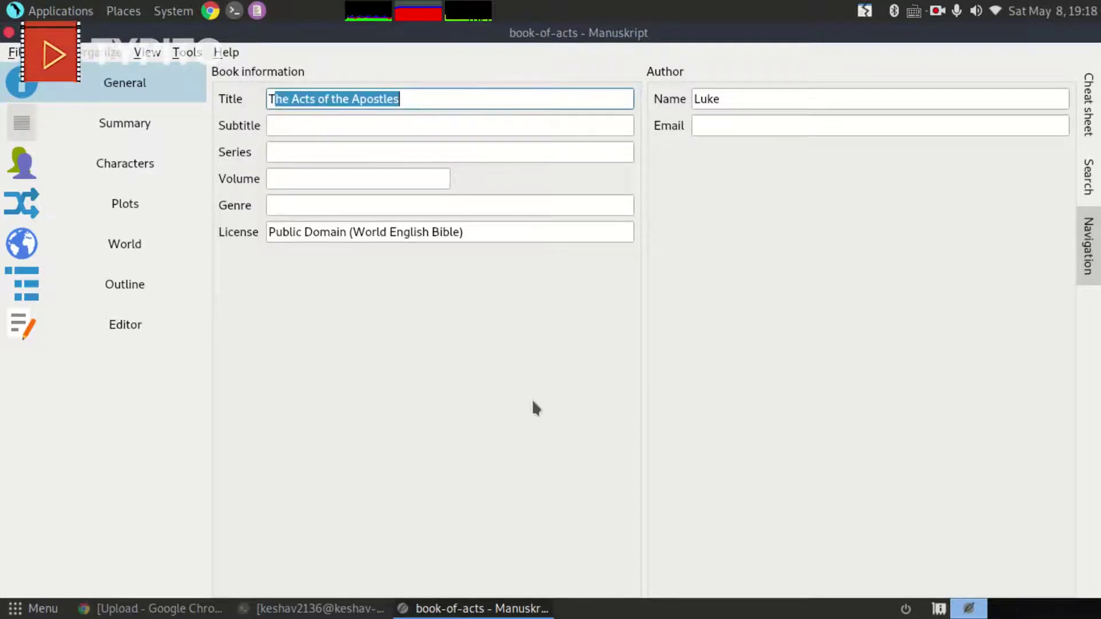
{"action": "left_click", "coordinate": [413, 100]}
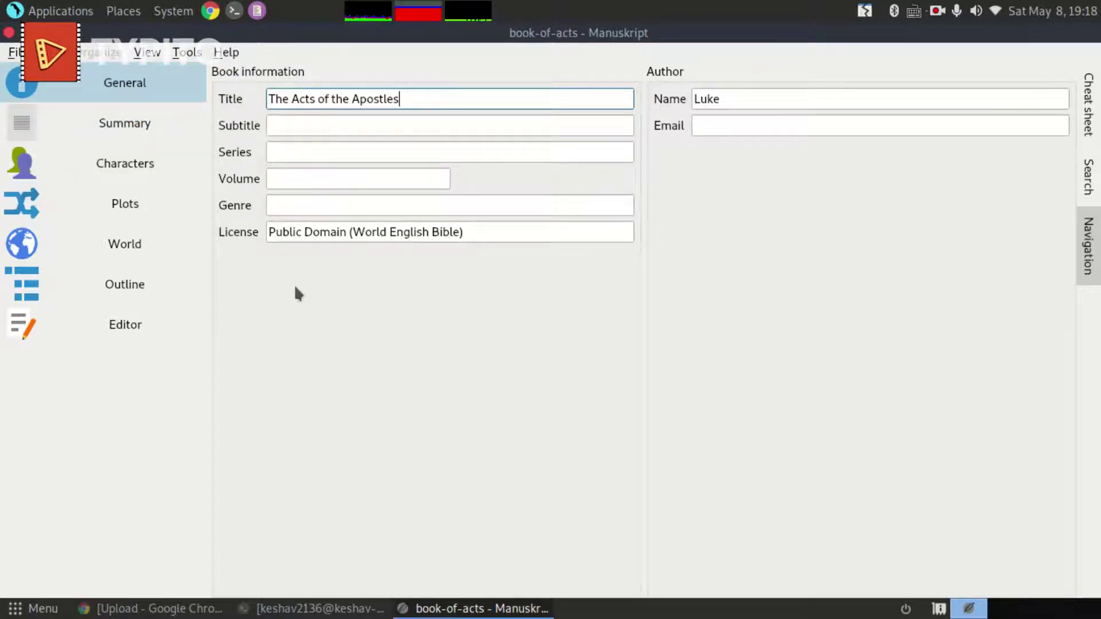
{"action": "left_click", "coordinate": [175, 130]}
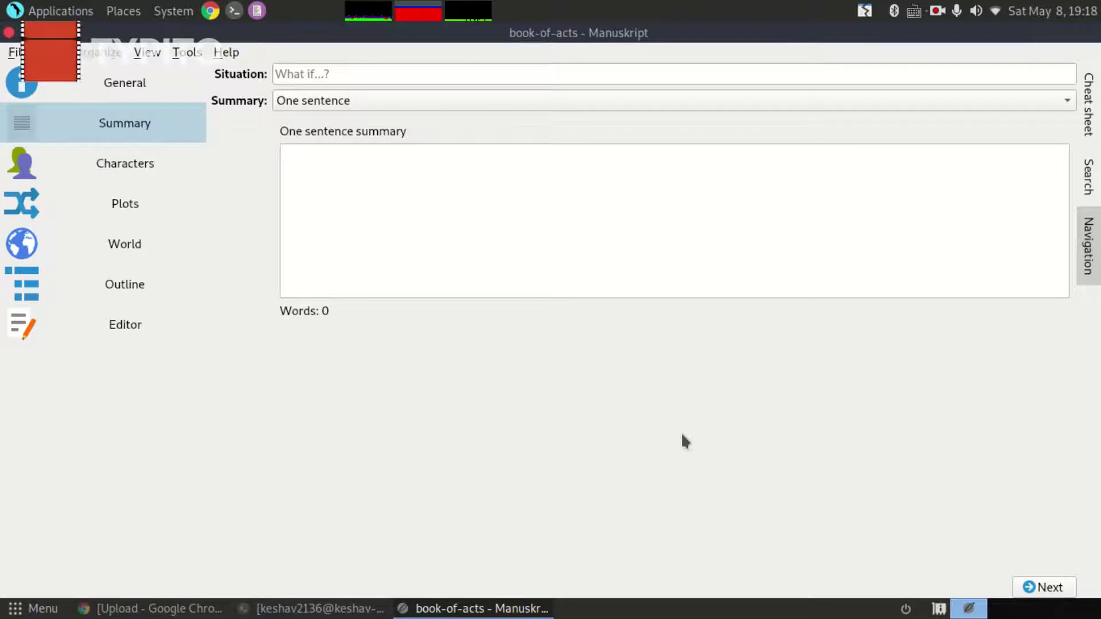
Add a one-paragraph summary field to the project summary.
{"action": "left_click", "coordinate": [300, 101]}
{"action": "left_click", "coordinate": [338, 124]}
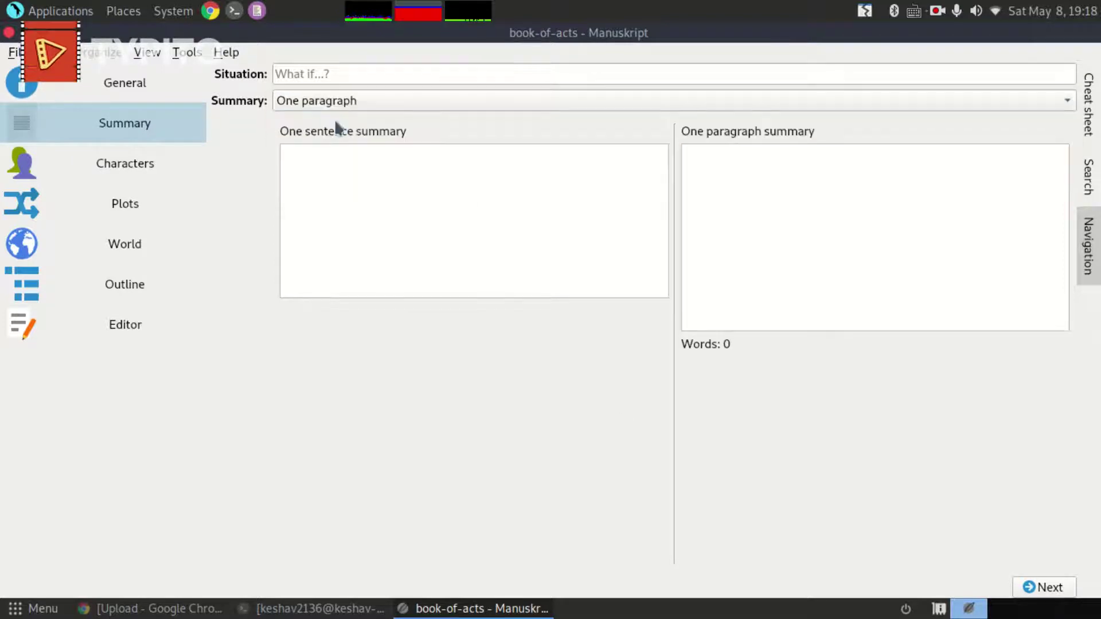
{"action": "left_click", "coordinate": [344, 101]}
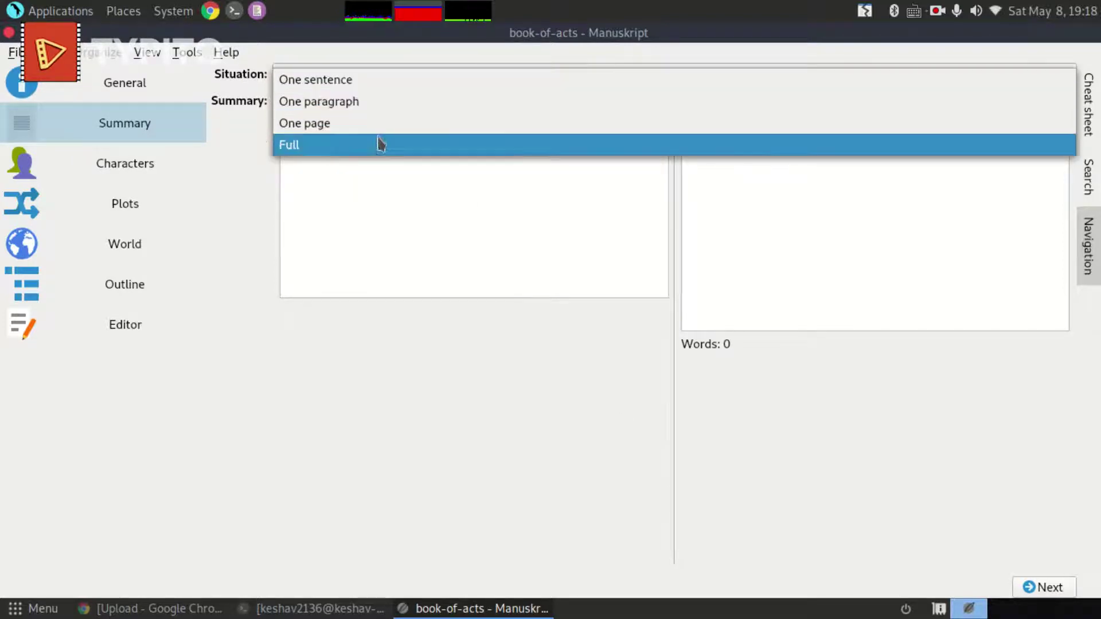
{"action": "left_click", "coordinate": [541, 413]}
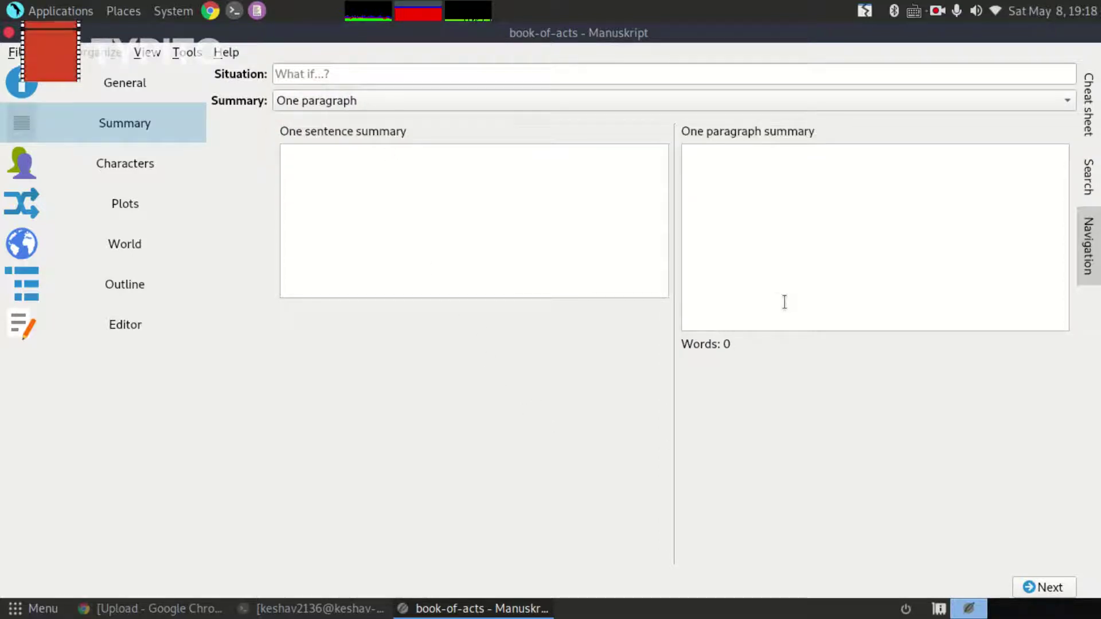
Type and delete test text including 'Hi there' in the summary, then go to Characters.
{"action": "left_click", "coordinate": [769, 239]}
{"action": "type", "text": "jhgfuy"}
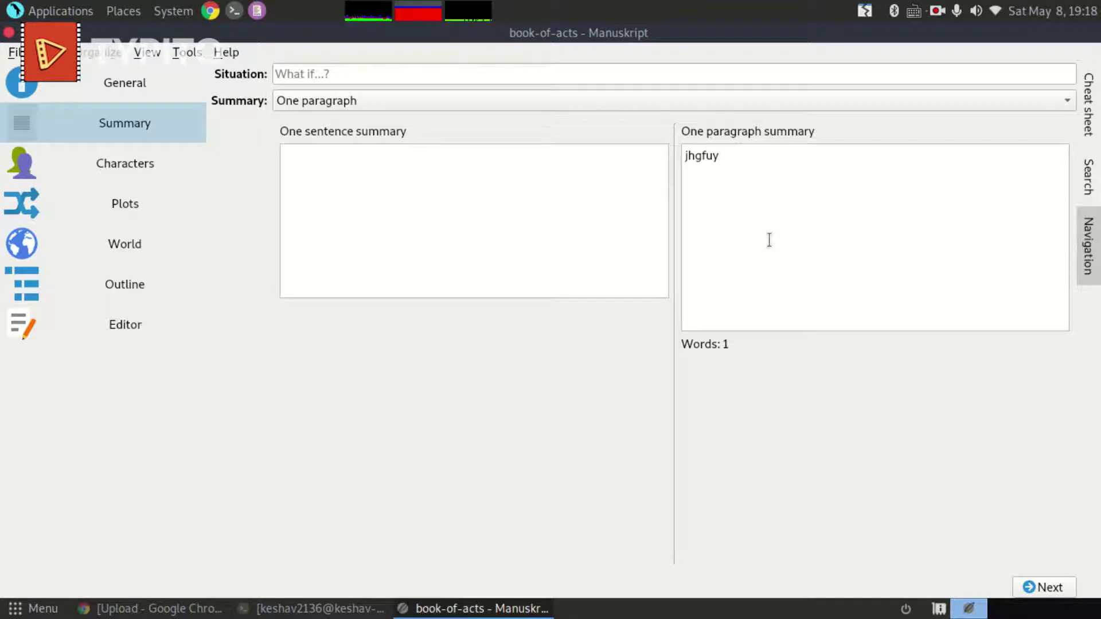
{"action": "key", "text": "ctrl+a"}
{"action": "key", "text": "BackSpace"}
{"action": "type", "text": "Hi there"}
{"action": "key", "text": "ctrl+a"}
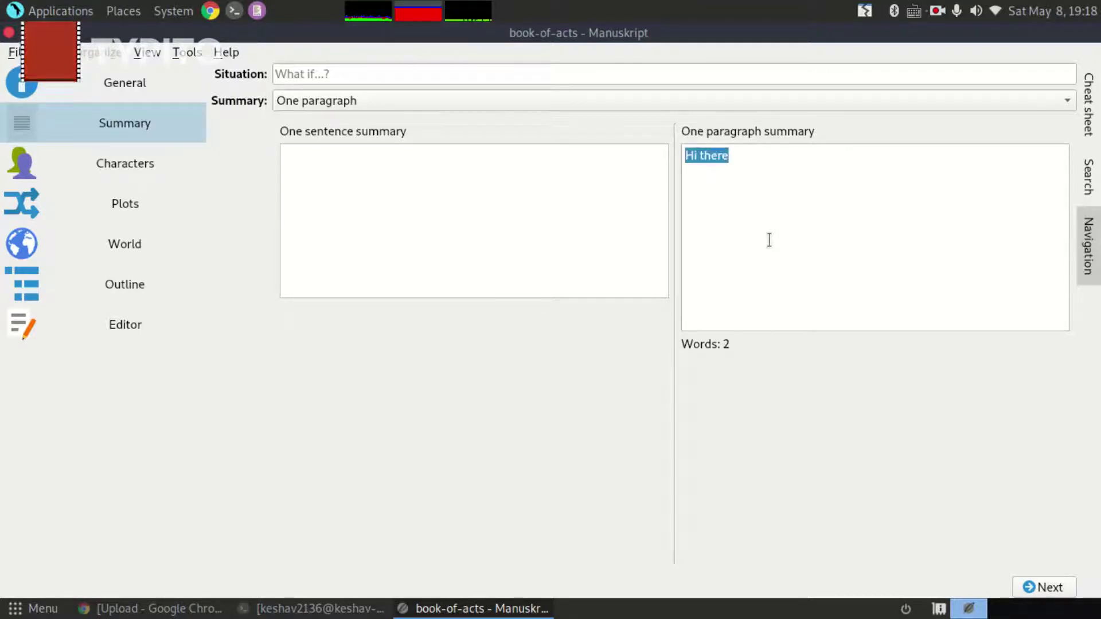
{"action": "key", "text": "BackSpace"}
{"action": "left_click", "coordinate": [118, 165]}
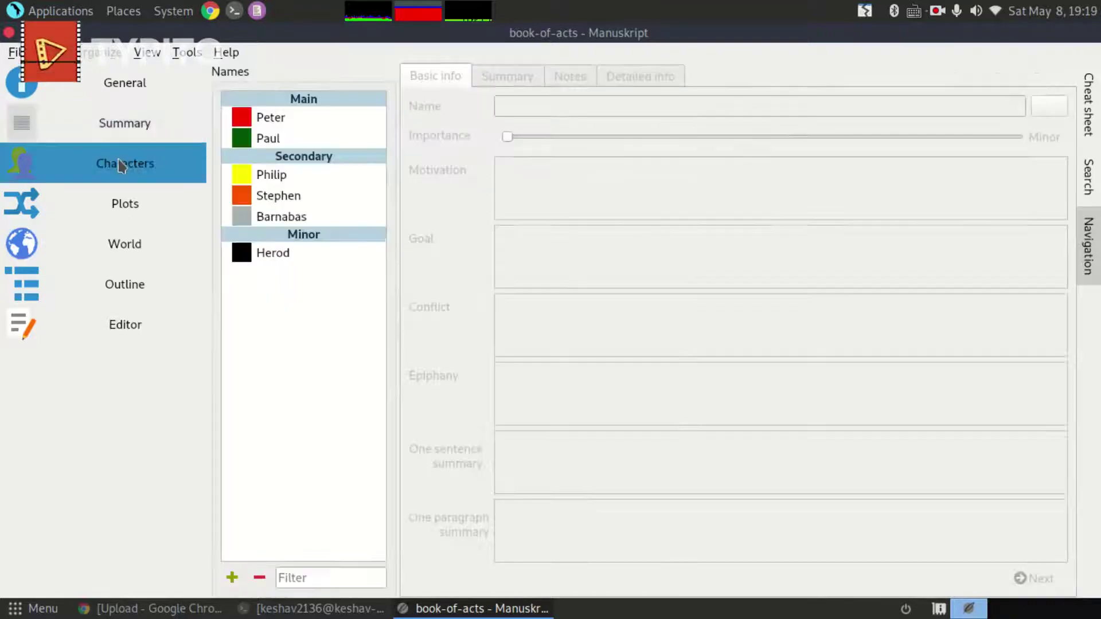
{"action": "left_click", "coordinate": [322, 120]}
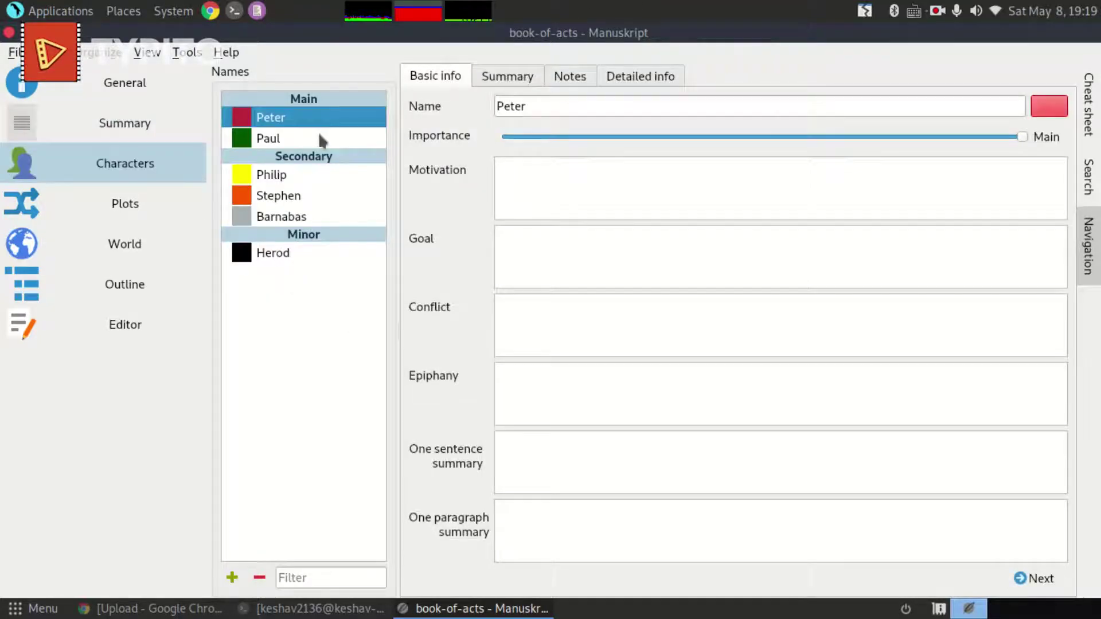
{"action": "left_click", "coordinate": [342, 141]}
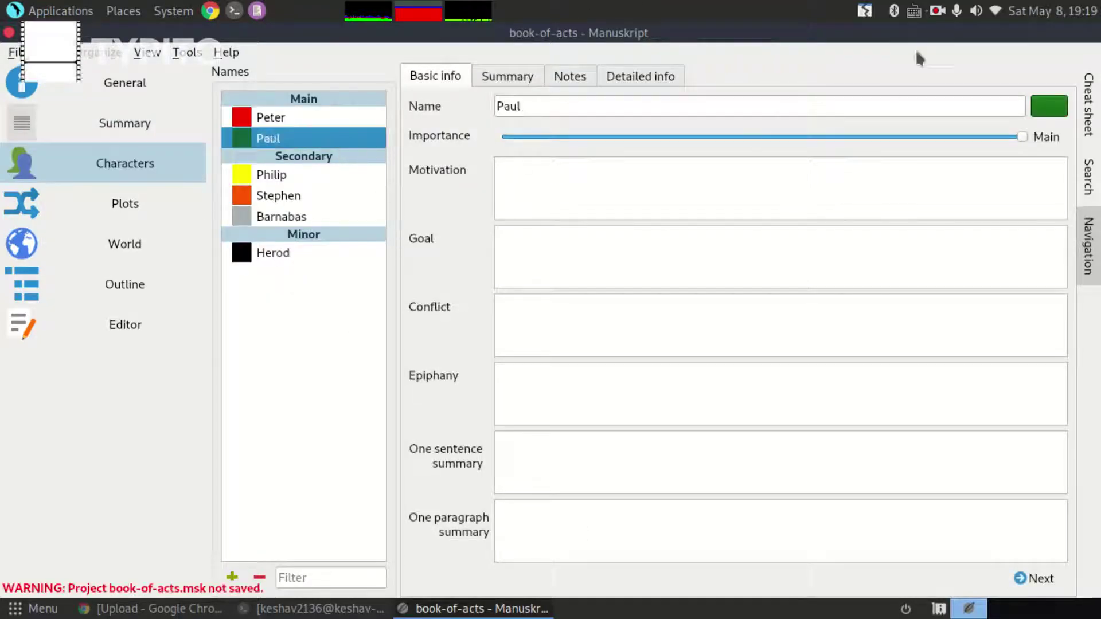
{"action": "left_click", "coordinate": [937, 10]}
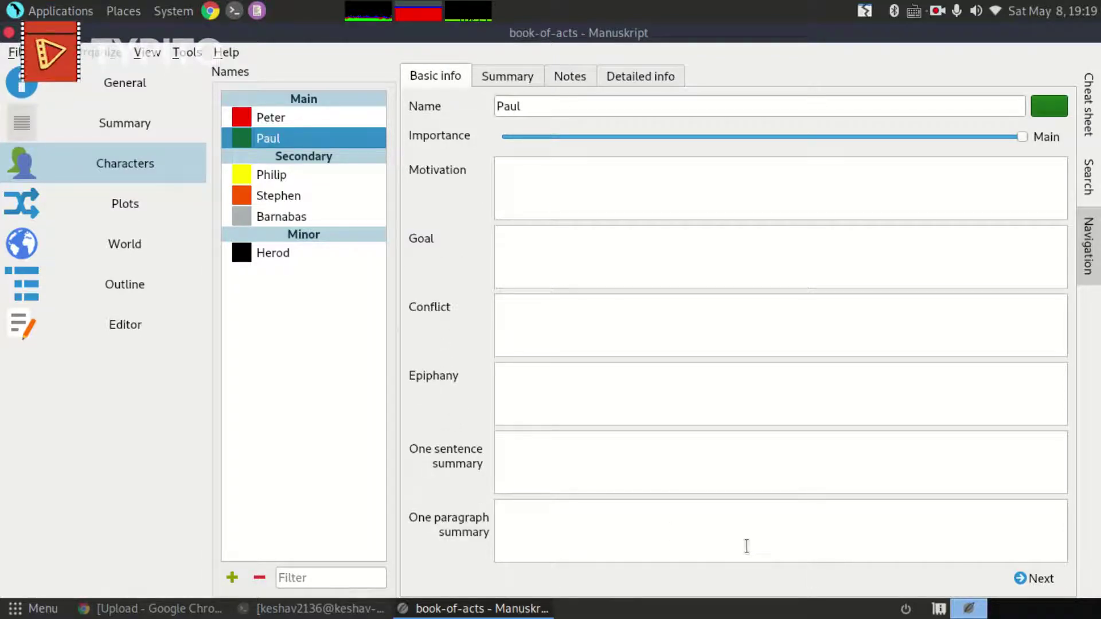
{"action": "left_click", "coordinate": [499, 79]}
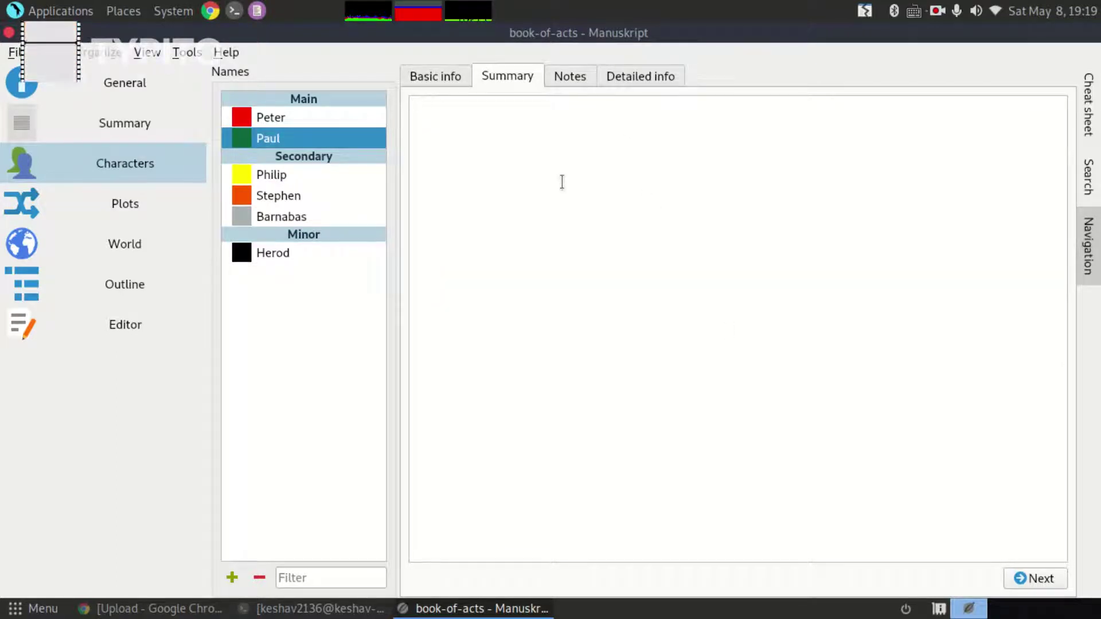
{"action": "key", "text": "BackSpace"}
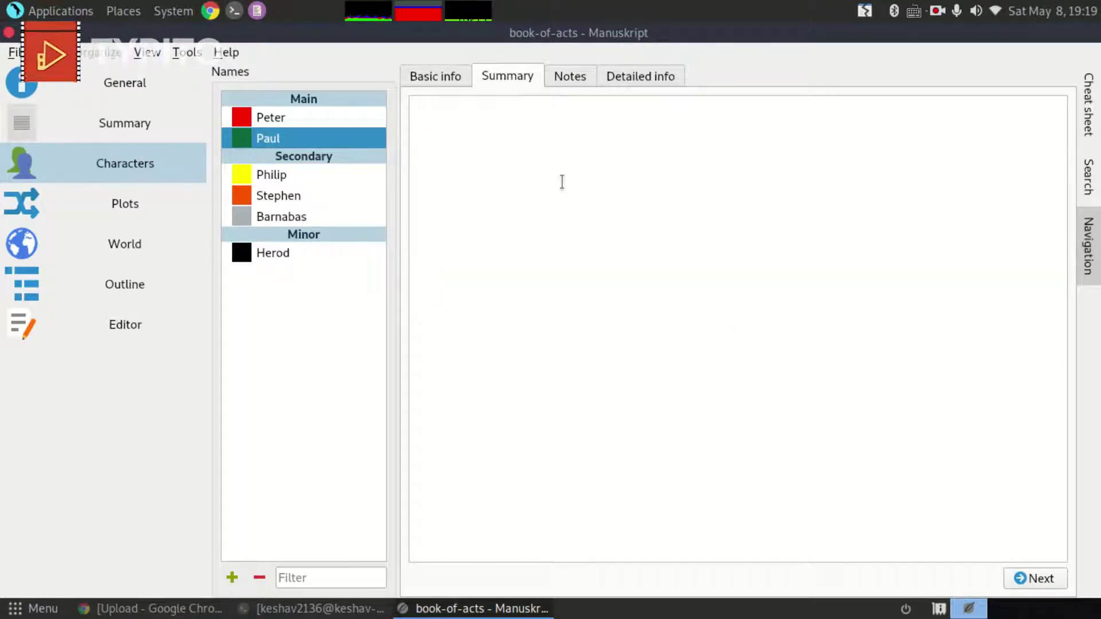
{"action": "left_click", "coordinate": [564, 81]}
{"action": "left_click", "coordinate": [641, 76]}
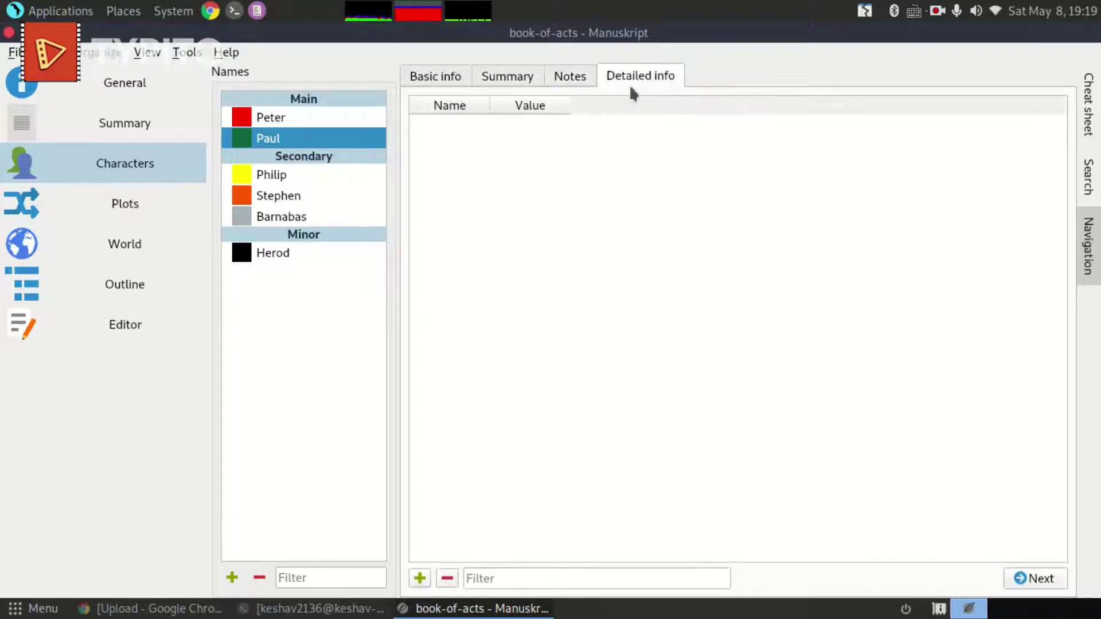
{"action": "left_click", "coordinate": [465, 79]}
{"action": "left_click", "coordinate": [328, 119]}
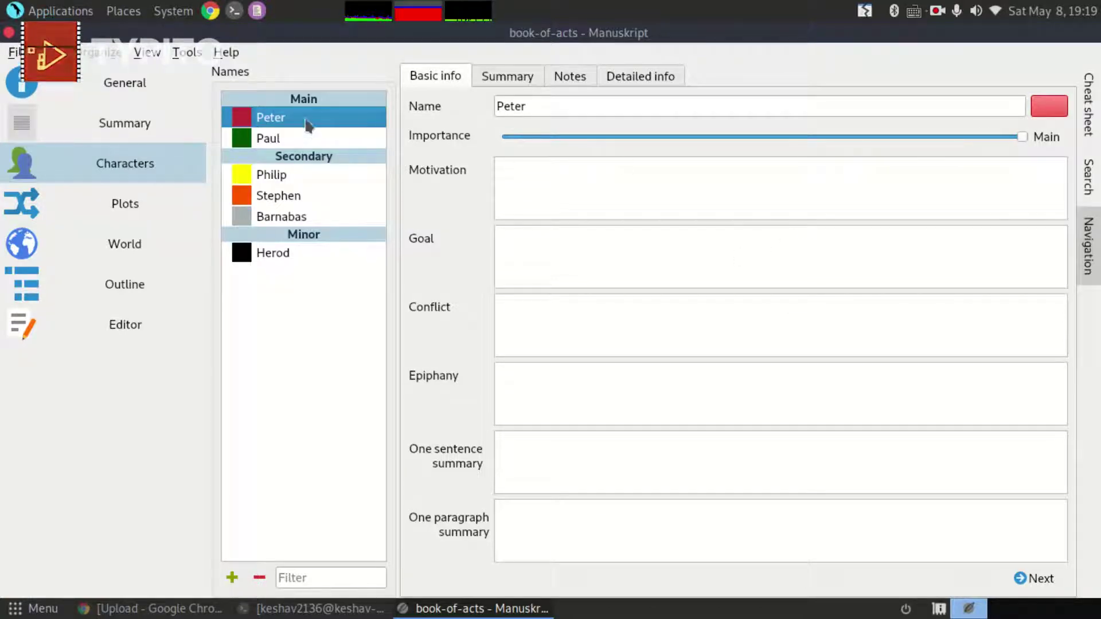
Cycle Peter's importance through Secondary and Minor back to Main, view Philip and Stephen, then open Plots.
{"action": "left_click_drag", "start_coordinate": [1020, 136], "coordinate": [834, 137]}
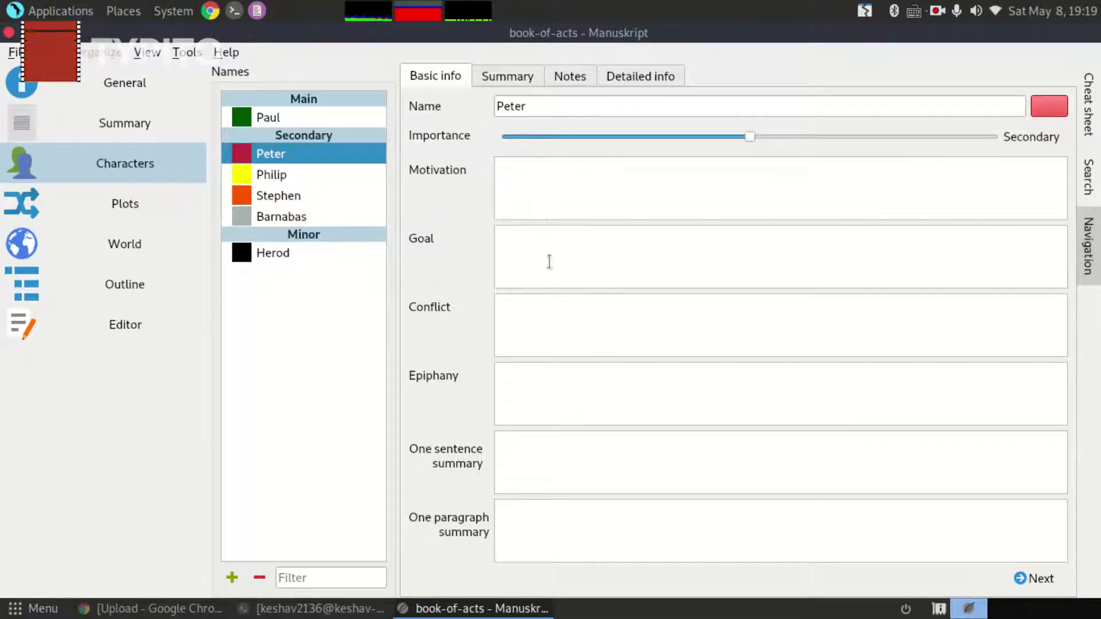
{"action": "left_click", "coordinate": [508, 136]}
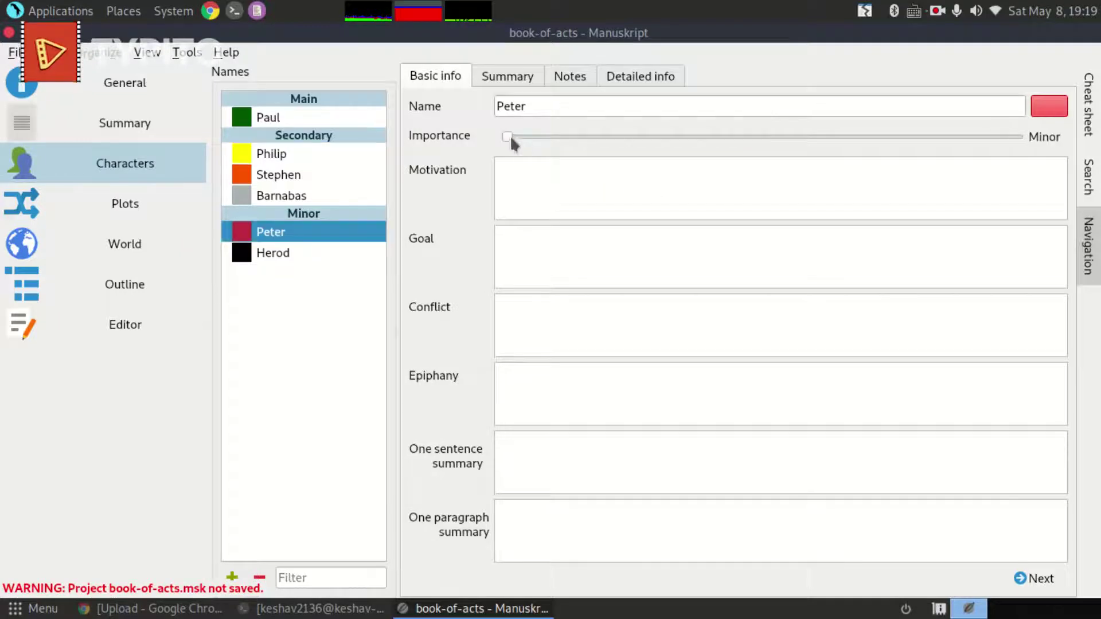
{"action": "left_click", "coordinate": [1018, 136]}
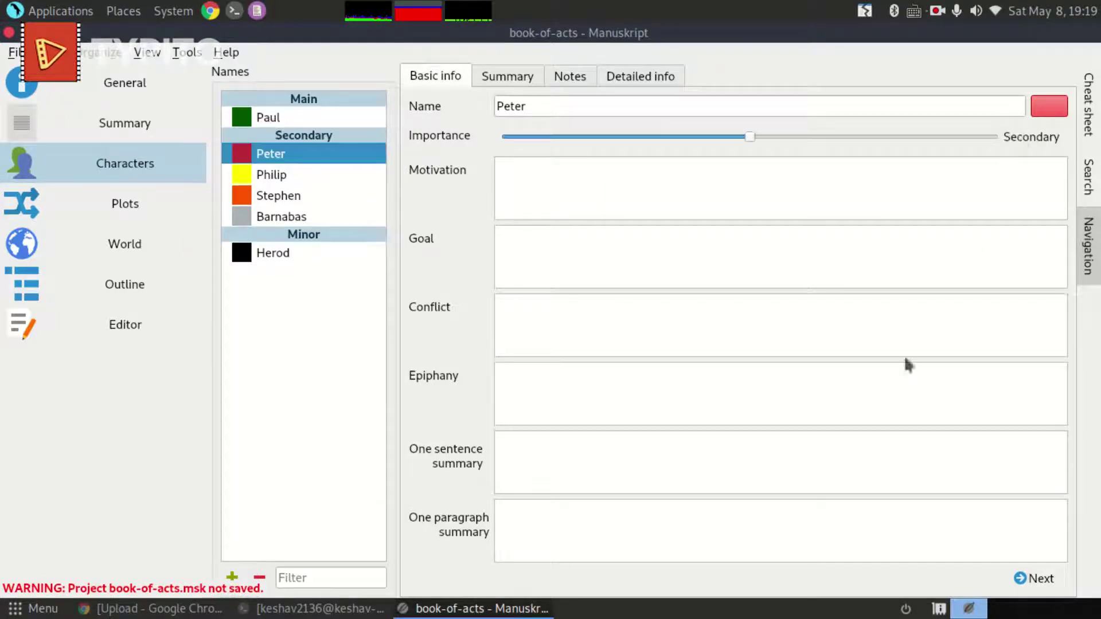
{"action": "left_click", "coordinate": [989, 137]}
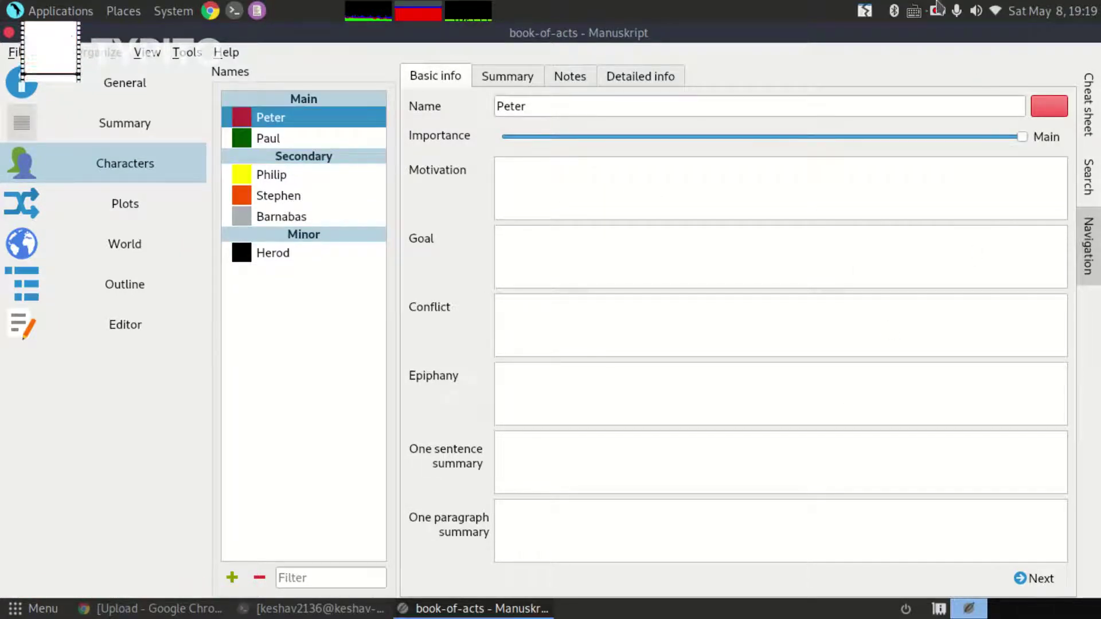
{"action": "left_click", "coordinate": [296, 174]}
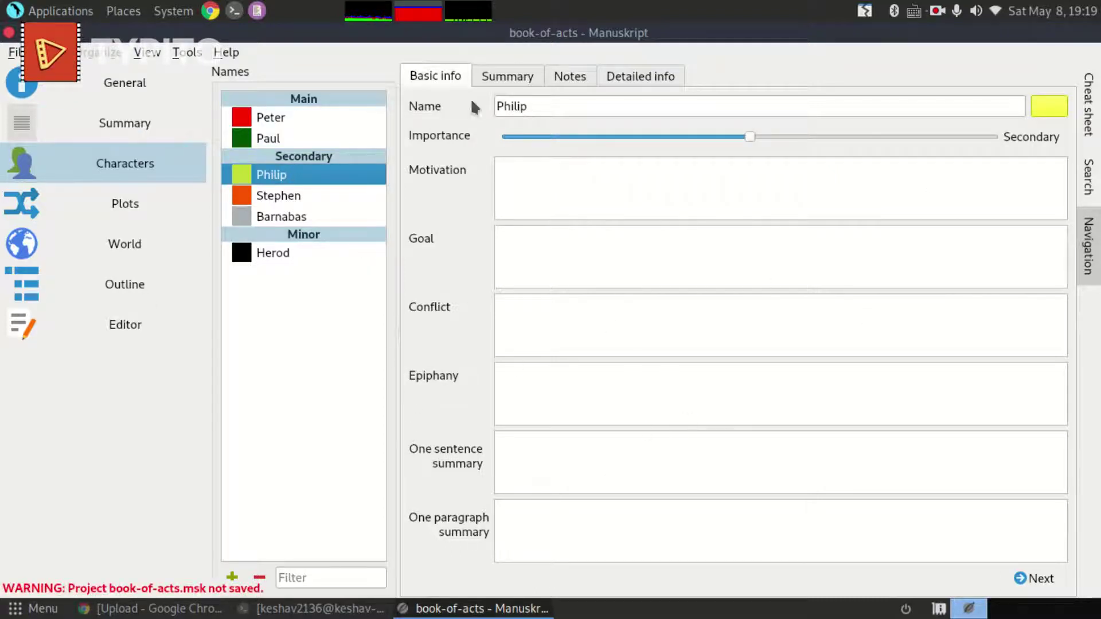
{"action": "left_click", "coordinate": [269, 197]}
{"action": "left_click", "coordinate": [120, 203]}
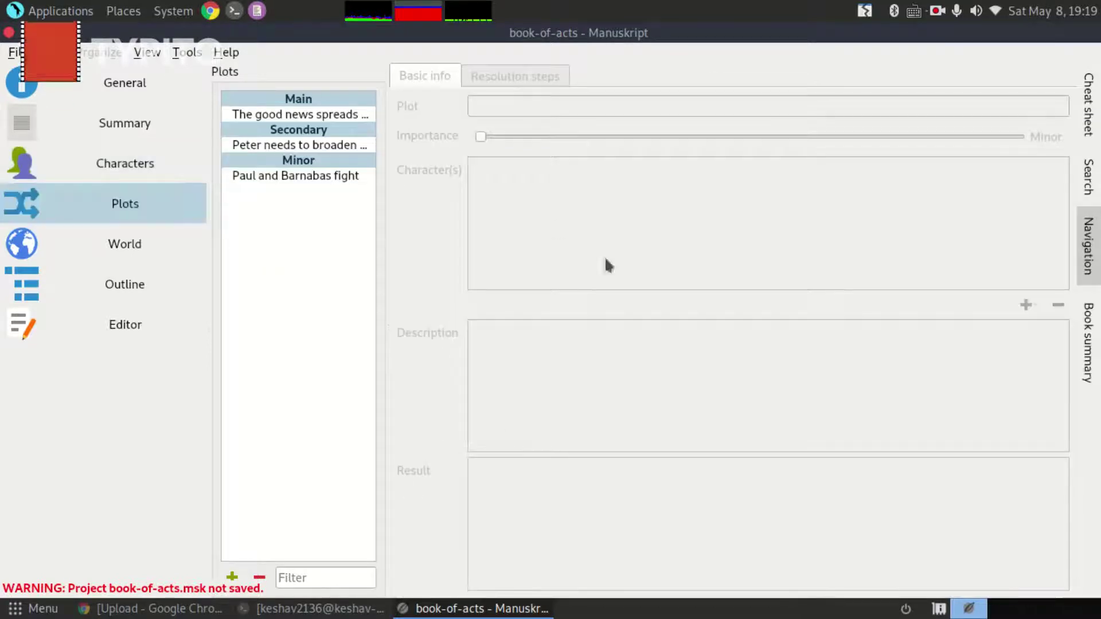
Inspect the good news plot's resolution steps and keep its importance at Main.
{"action": "left_click", "coordinate": [327, 116]}
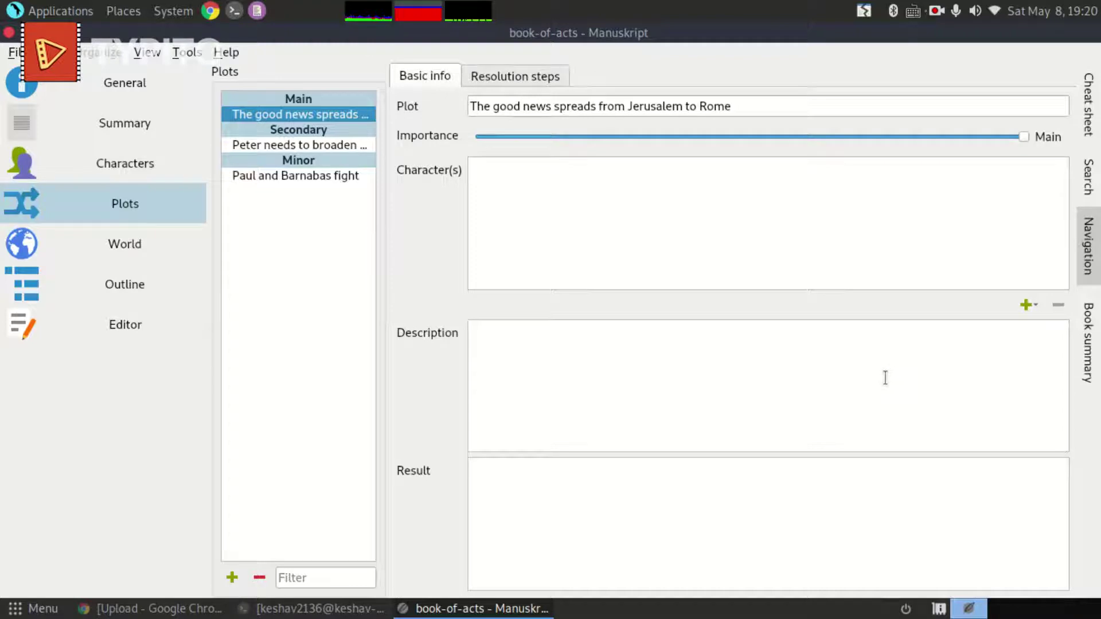
{"action": "left_click", "coordinate": [519, 74]}
{"action": "left_click", "coordinate": [408, 80]}
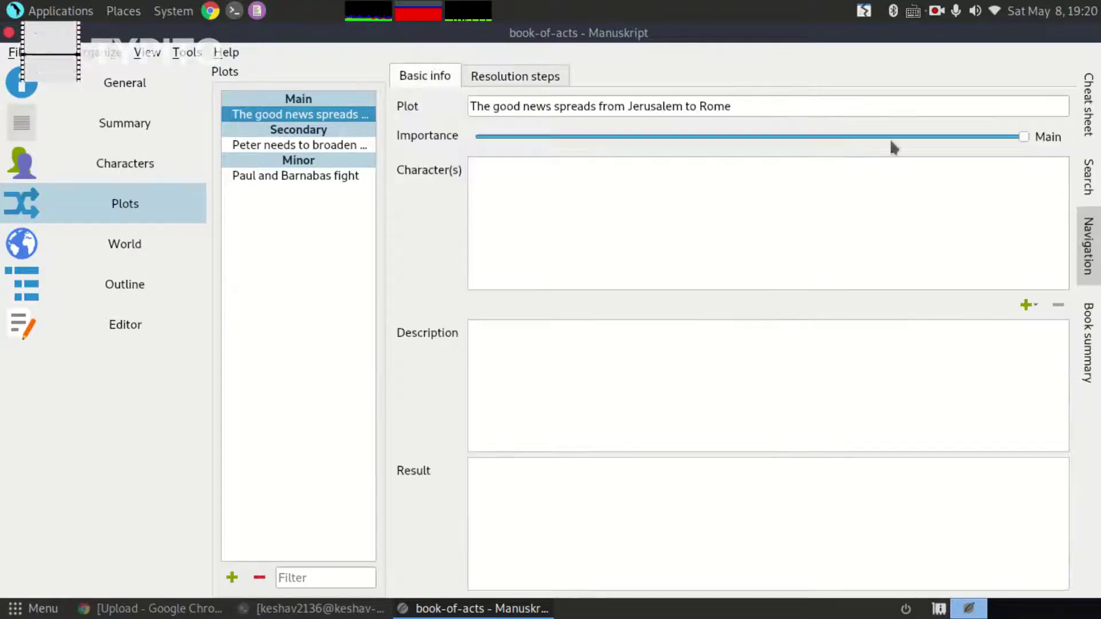
{"action": "left_click_drag", "start_coordinate": [1008, 142], "coordinate": [990, 157]}
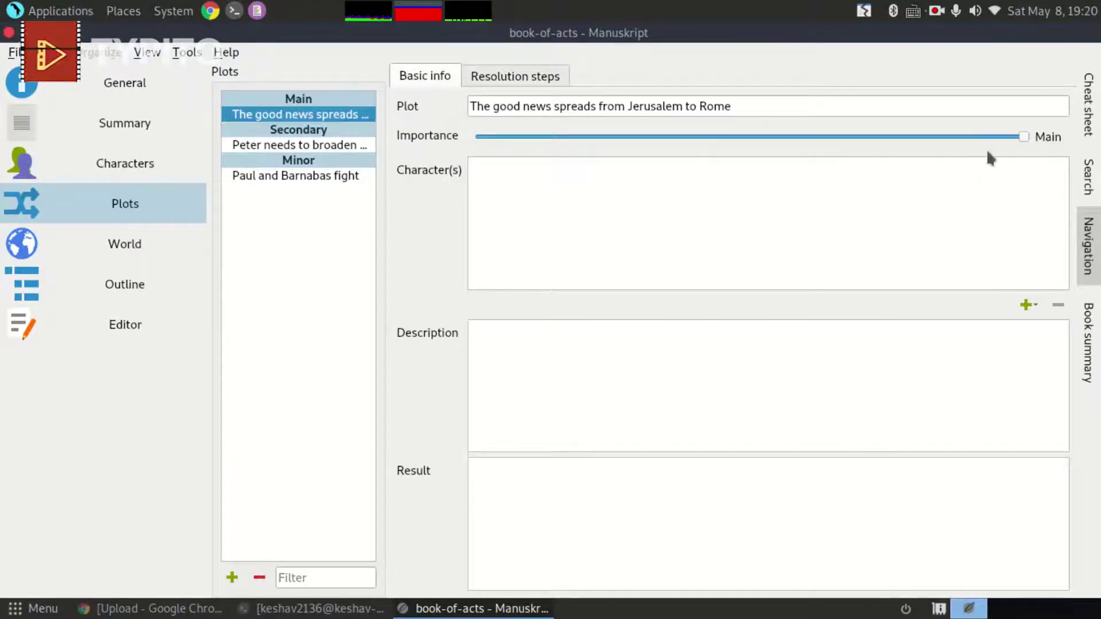
Add Philip as a character of the plot about Peter broadening his understanding.
{"action": "left_click", "coordinate": [338, 147]}
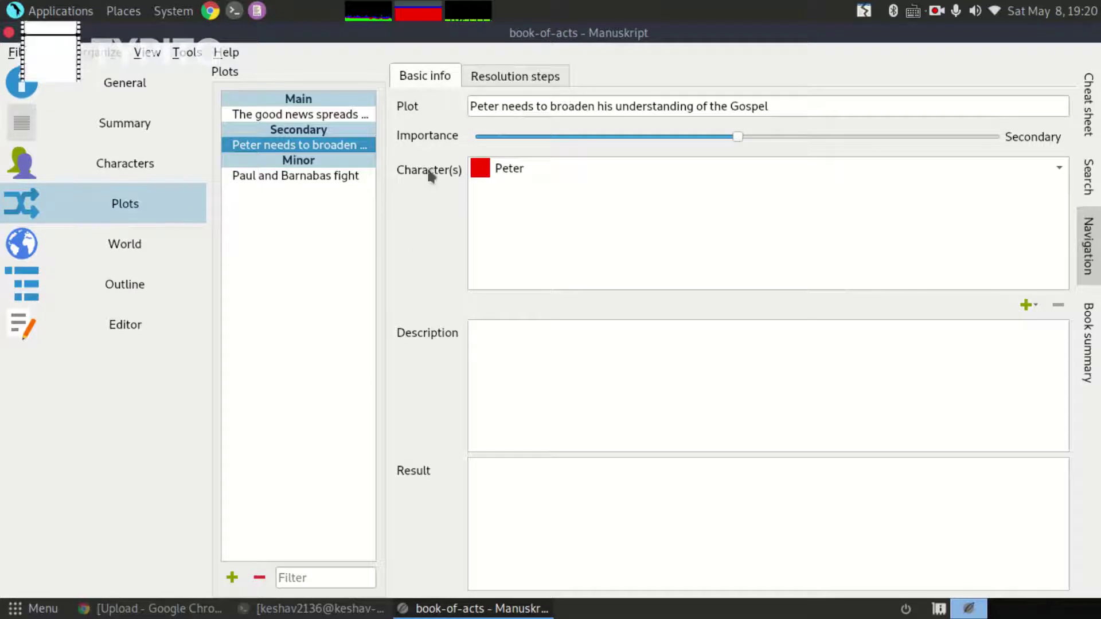
{"action": "left_click", "coordinate": [485, 169]}
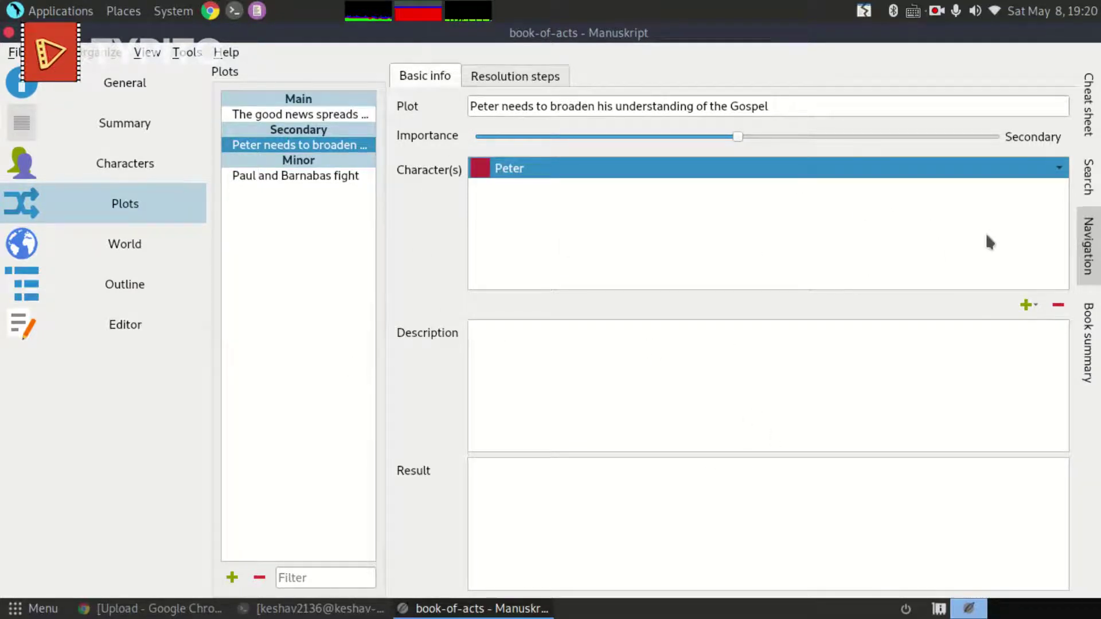
{"action": "left_click", "coordinate": [1027, 305]}
{"action": "mouse_move", "coordinate": [1047, 348]}
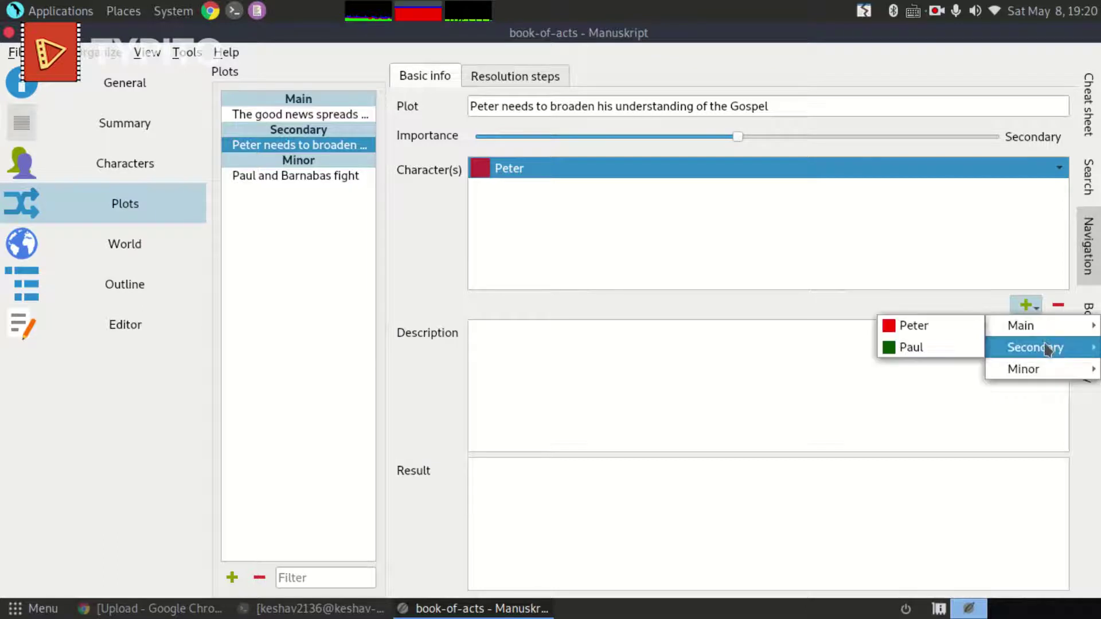
{"action": "left_click", "coordinate": [906, 347]}
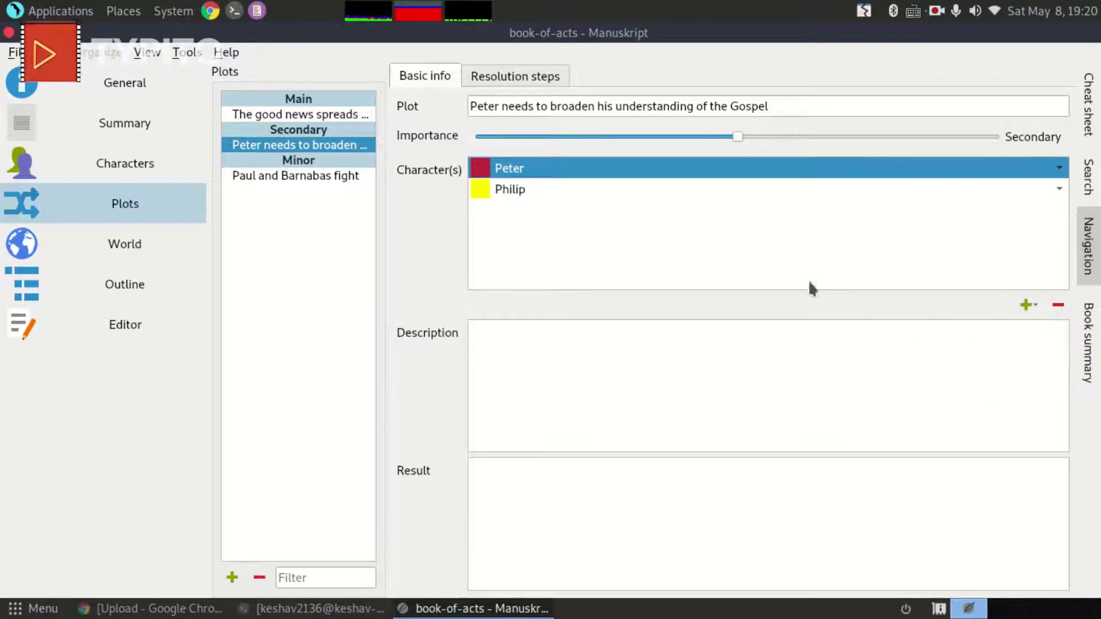
{"action": "left_click", "coordinate": [506, 187]}
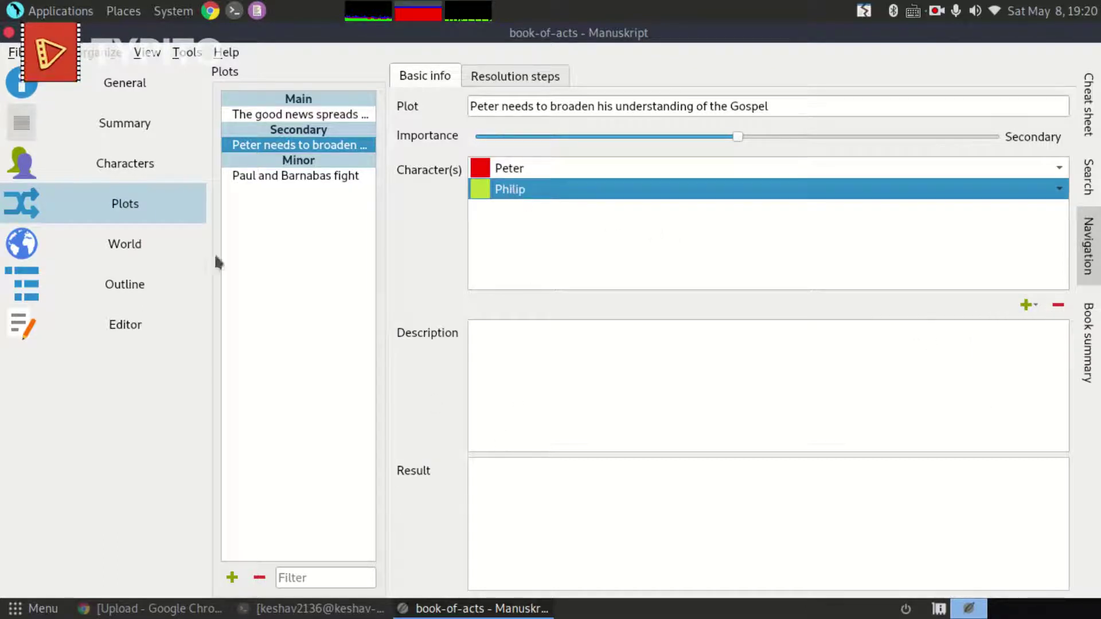
Try Secondary on the Paul and Barnabas fight plot, restore Minor, and check its characters.
{"action": "left_click", "coordinate": [285, 177]}
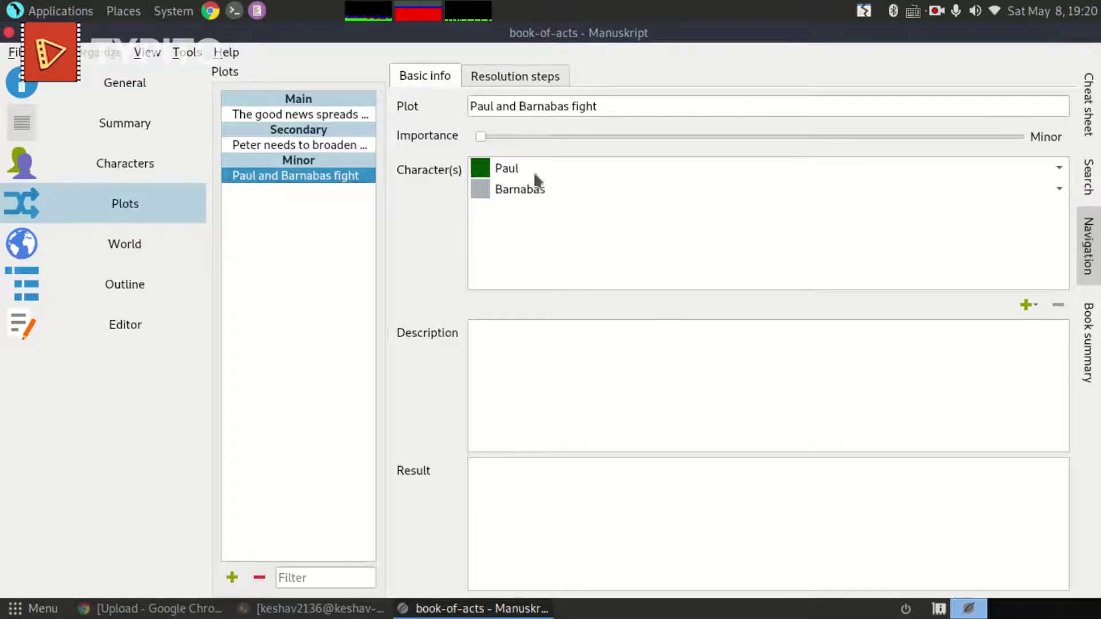
{"action": "left_click_drag", "start_coordinate": [481, 138], "coordinate": [629, 147]}
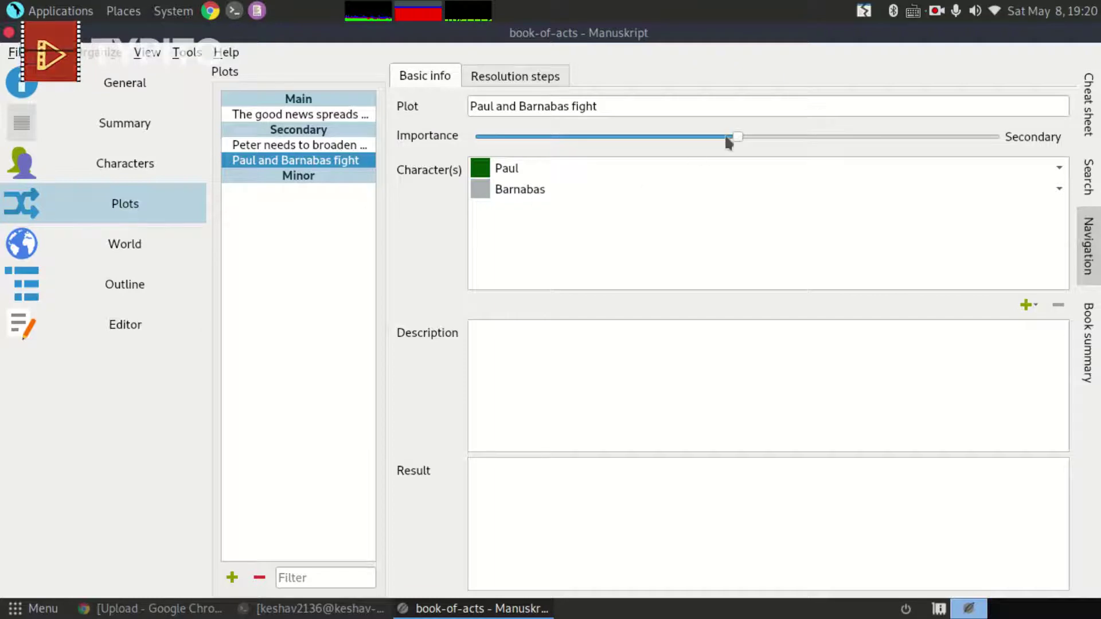
{"action": "left_click_drag", "start_coordinate": [734, 136], "coordinate": [480, 171]}
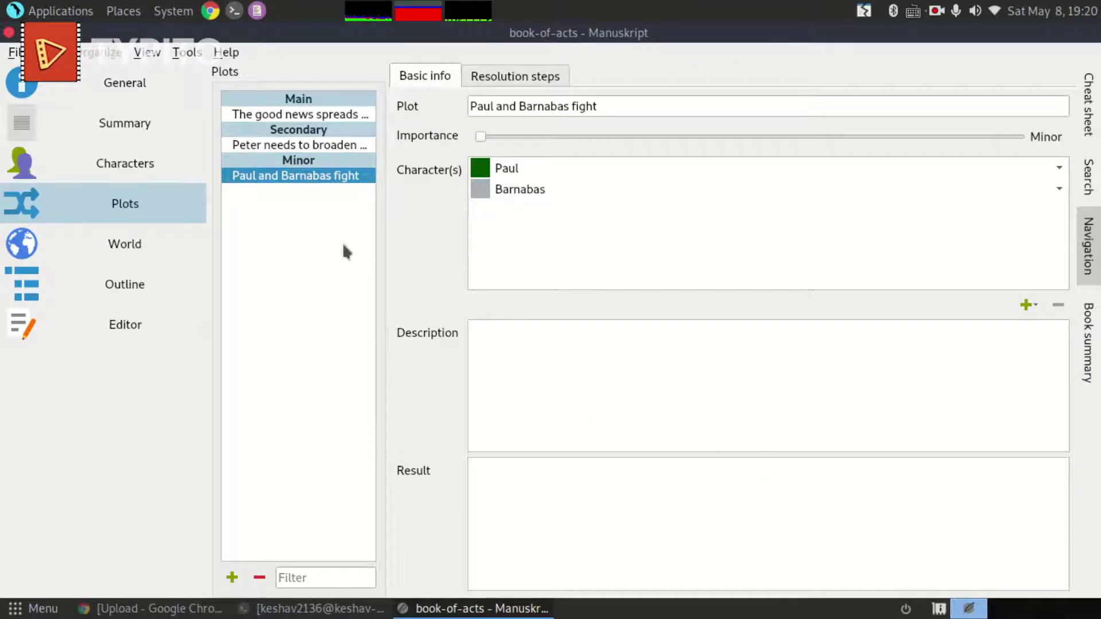
{"action": "left_click", "coordinate": [528, 168]}
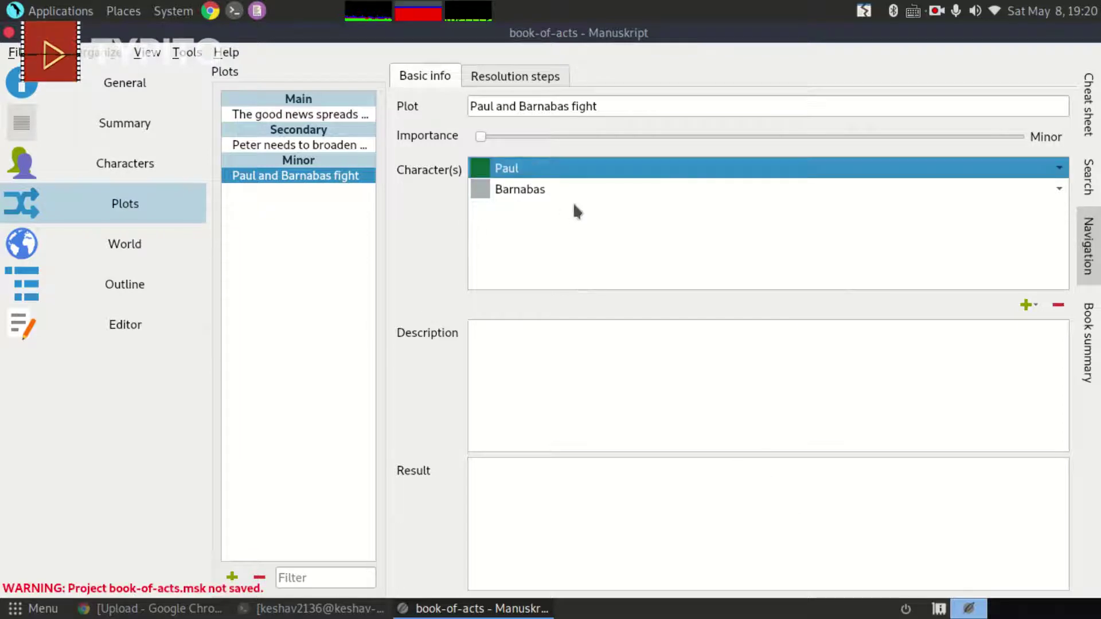
{"action": "left_click", "coordinate": [571, 192]}
Review Peter's and Paul's character details, then go on to the World page.
{"action": "left_click", "coordinate": [172, 178]}
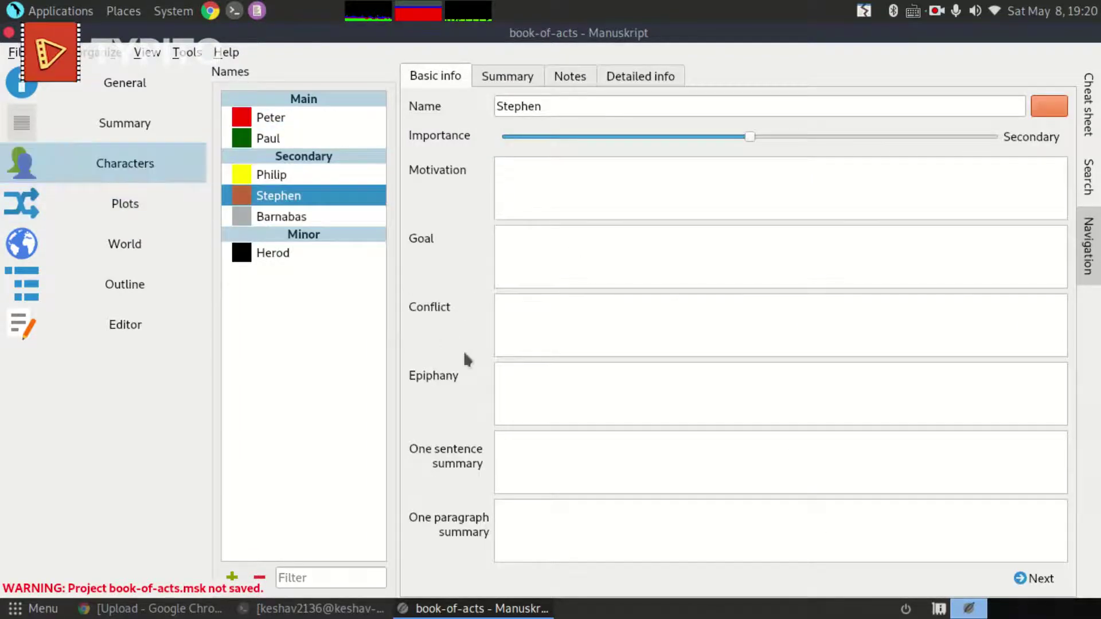
{"action": "left_click", "coordinate": [320, 115]}
{"action": "left_click", "coordinate": [340, 133]}
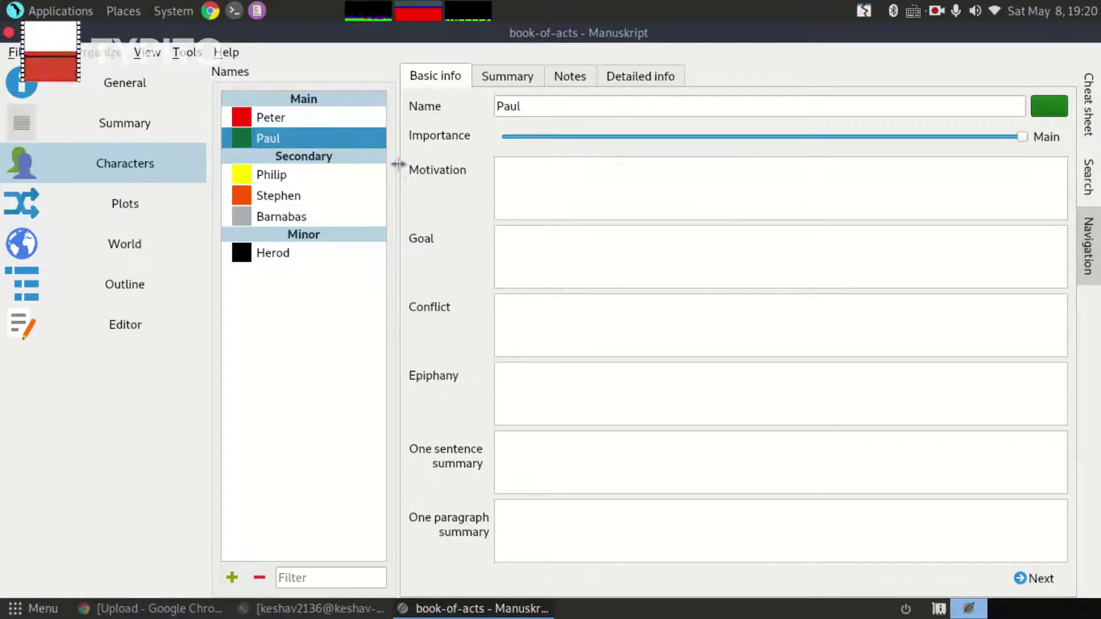
{"action": "left_click_drag", "start_coordinate": [395, 148], "coordinate": [398, 148]}
{"action": "left_click", "coordinate": [172, 203]}
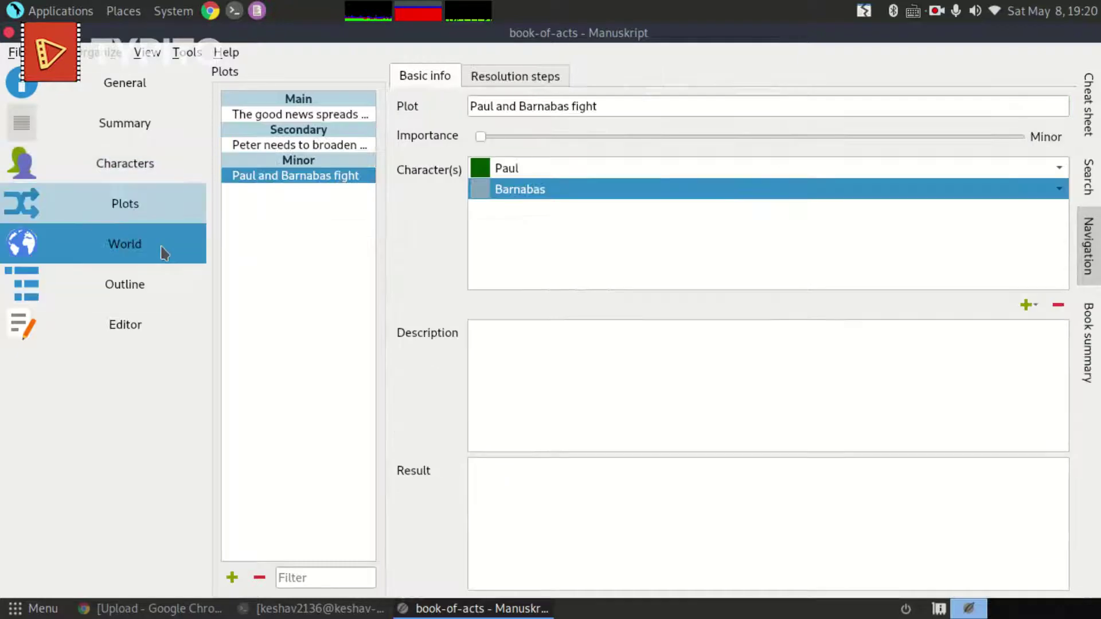
{"action": "left_click", "coordinate": [163, 246]}
View the Judea, Jerusalem and Samaria place entries, then check the characters.
{"action": "left_click", "coordinate": [309, 119]}
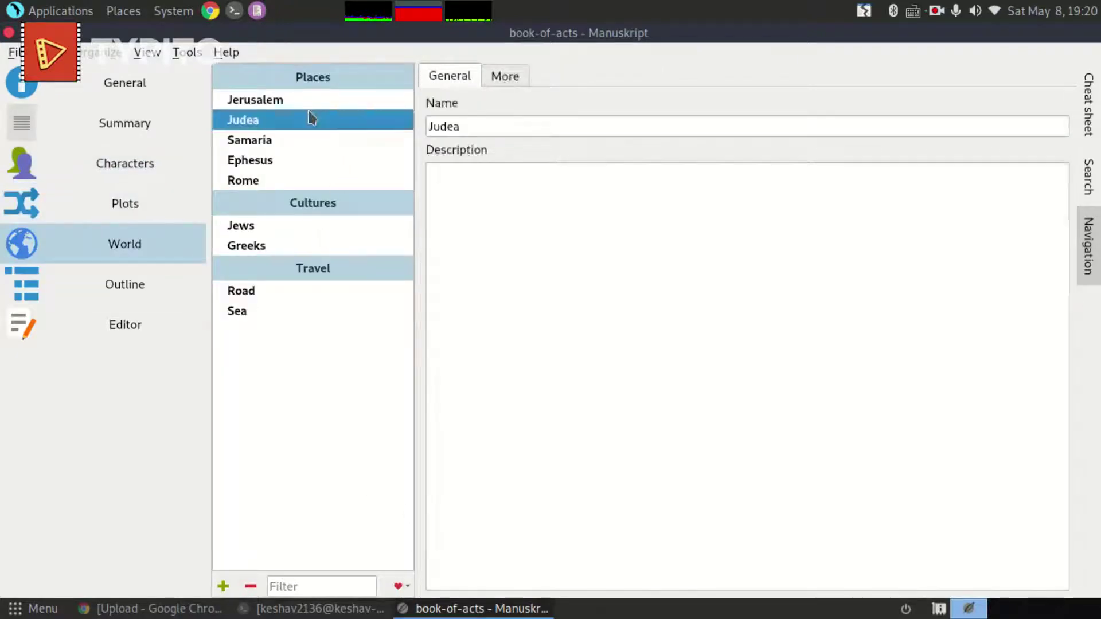
{"action": "left_click", "coordinate": [306, 100]}
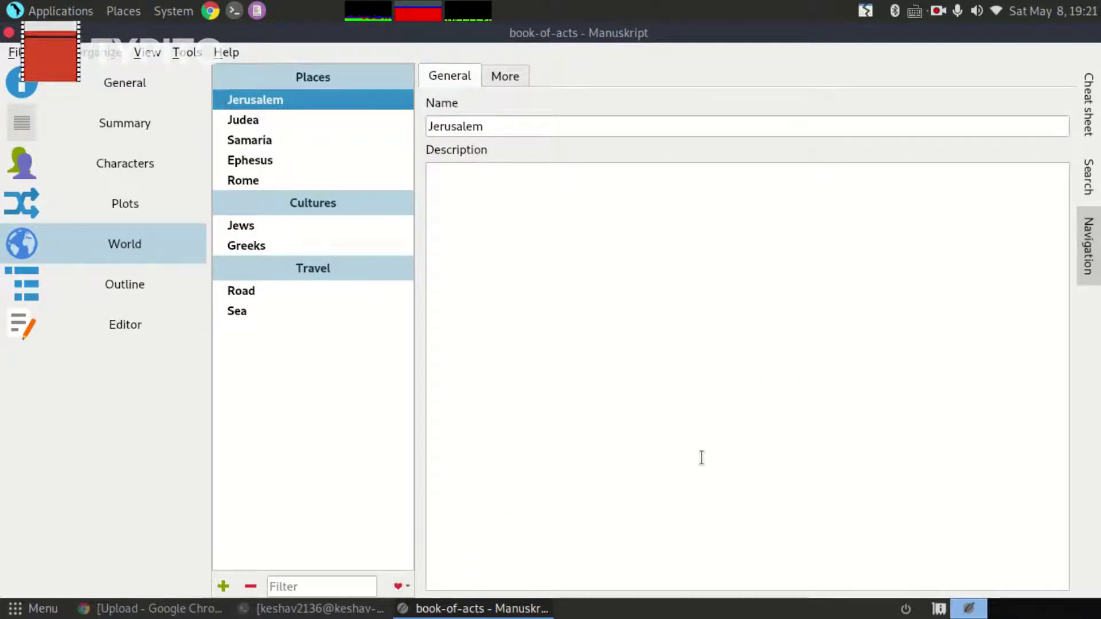
{"action": "left_click", "coordinate": [323, 125]}
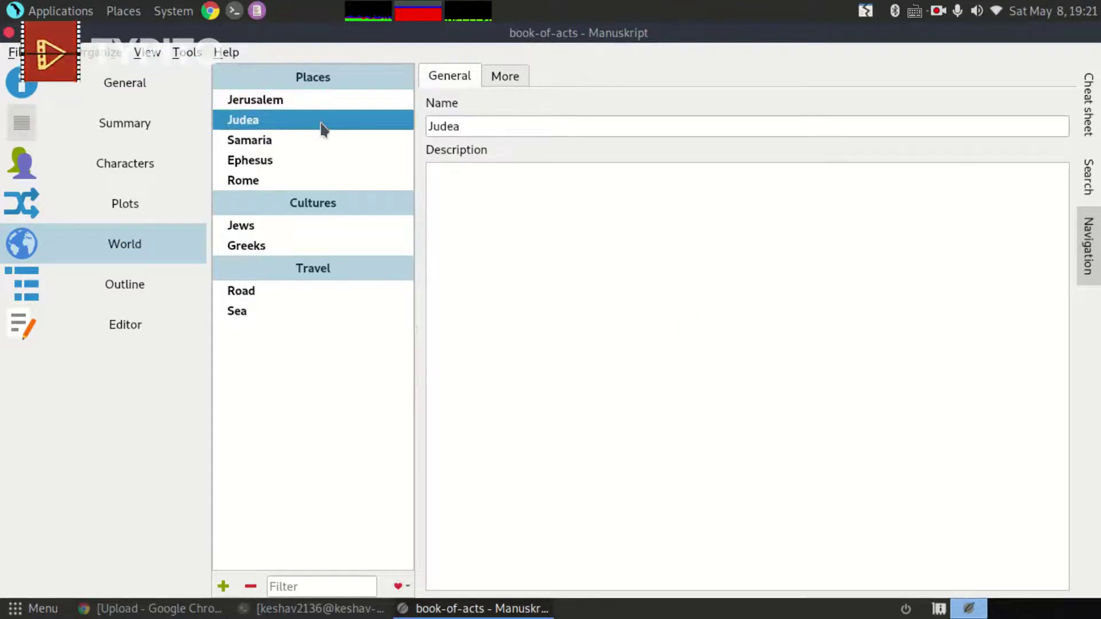
{"action": "left_click", "coordinate": [304, 143]}
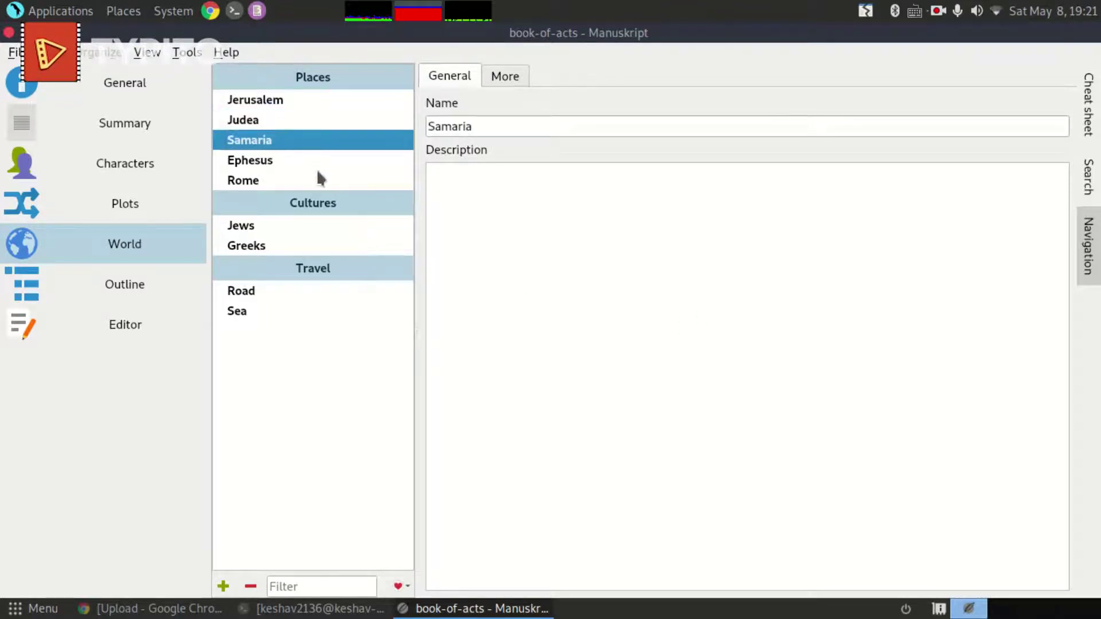
{"action": "left_click", "coordinate": [155, 170]}
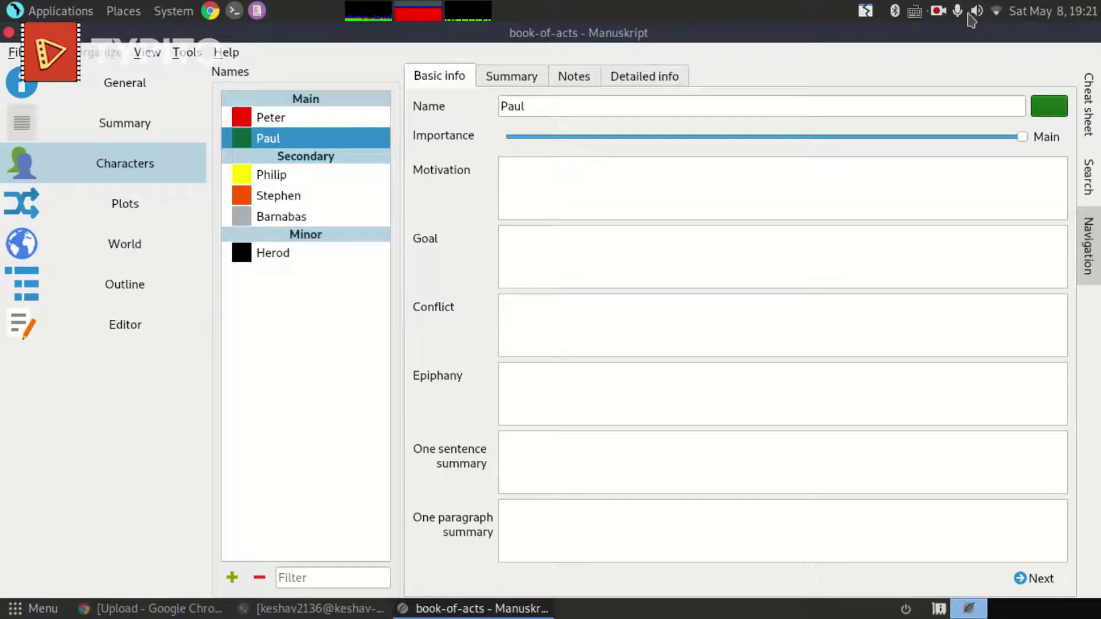
{"action": "left_click", "coordinate": [939, 11]}
{"action": "left_click", "coordinate": [956, 62]}
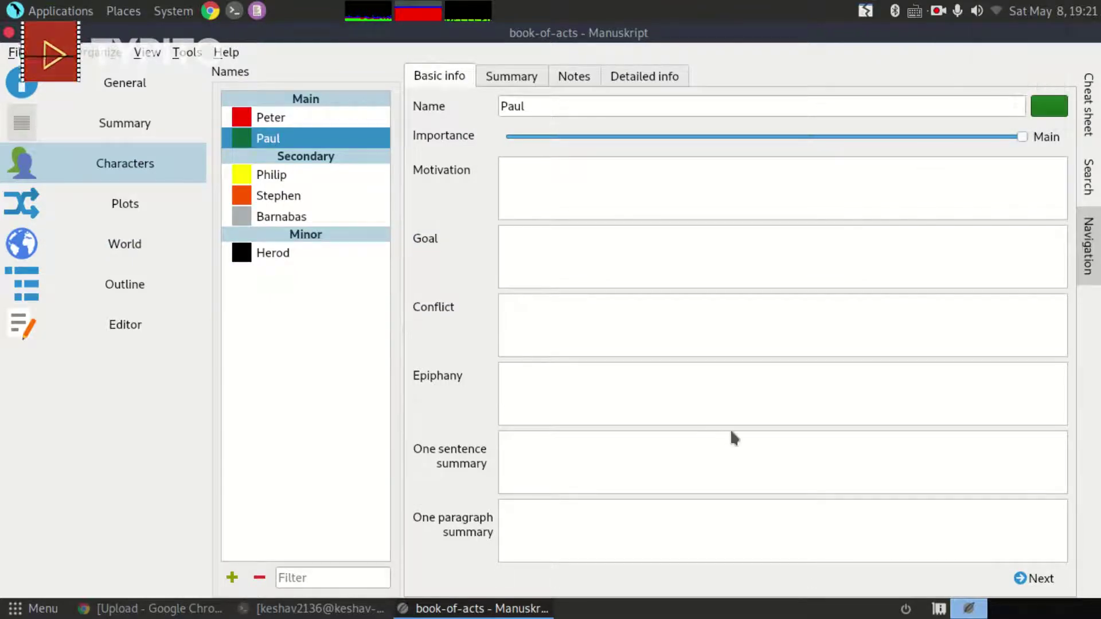
Review Jerusalem's description and extra fields, then return to the Outline.
{"action": "left_click", "coordinate": [132, 245]}
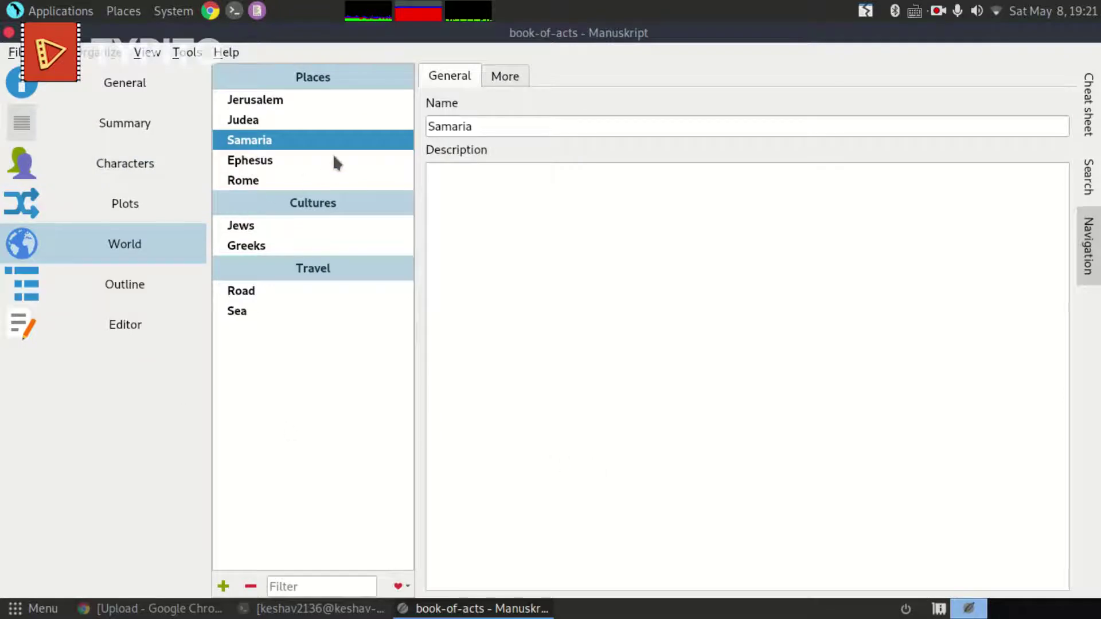
{"action": "left_click", "coordinate": [322, 104]}
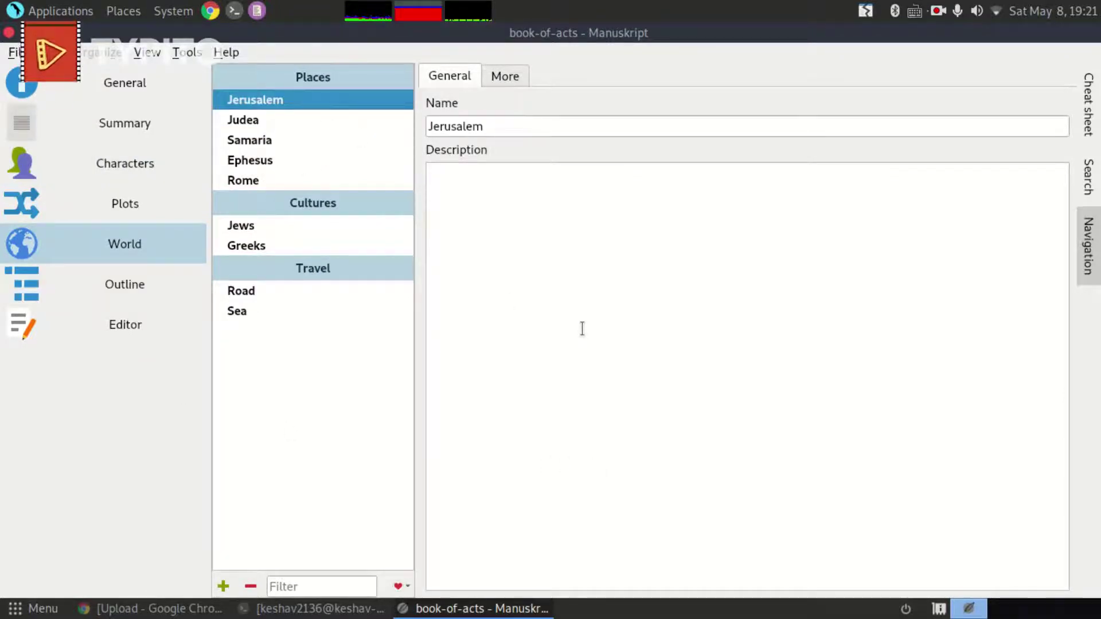
{"action": "left_click", "coordinate": [585, 279]}
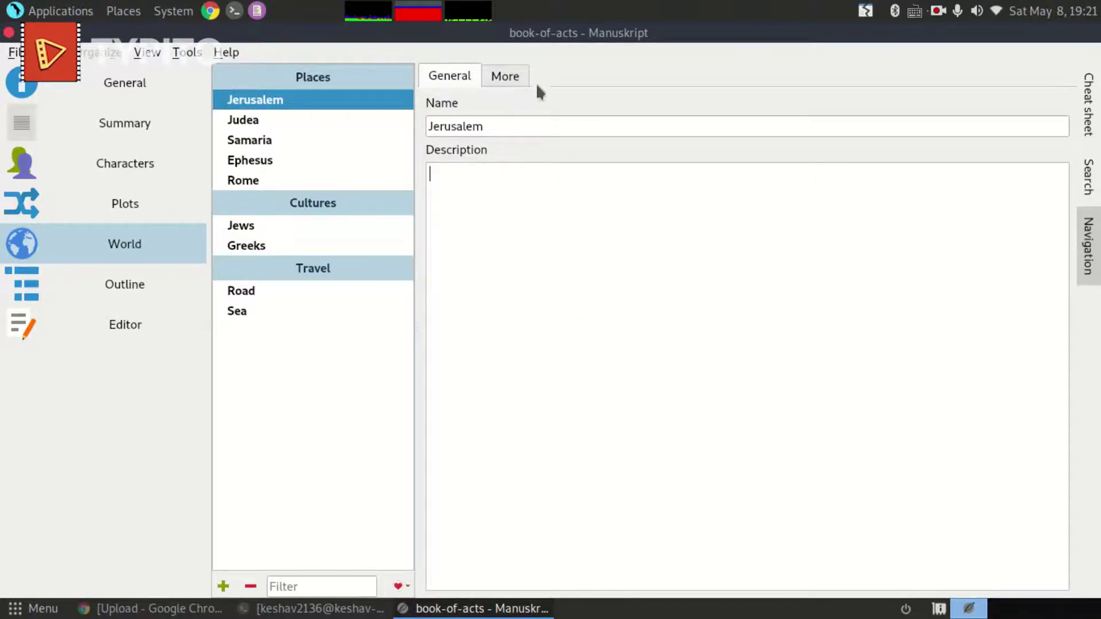
{"action": "left_click", "coordinate": [504, 78]}
{"action": "left_click", "coordinate": [467, 80]}
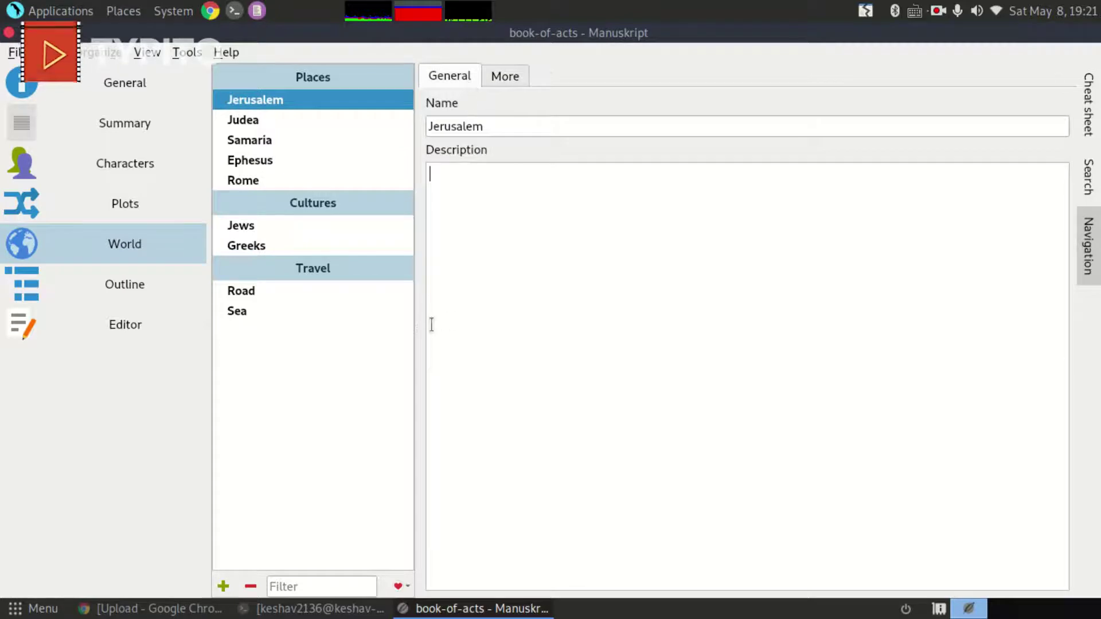
{"action": "left_click", "coordinate": [499, 85]}
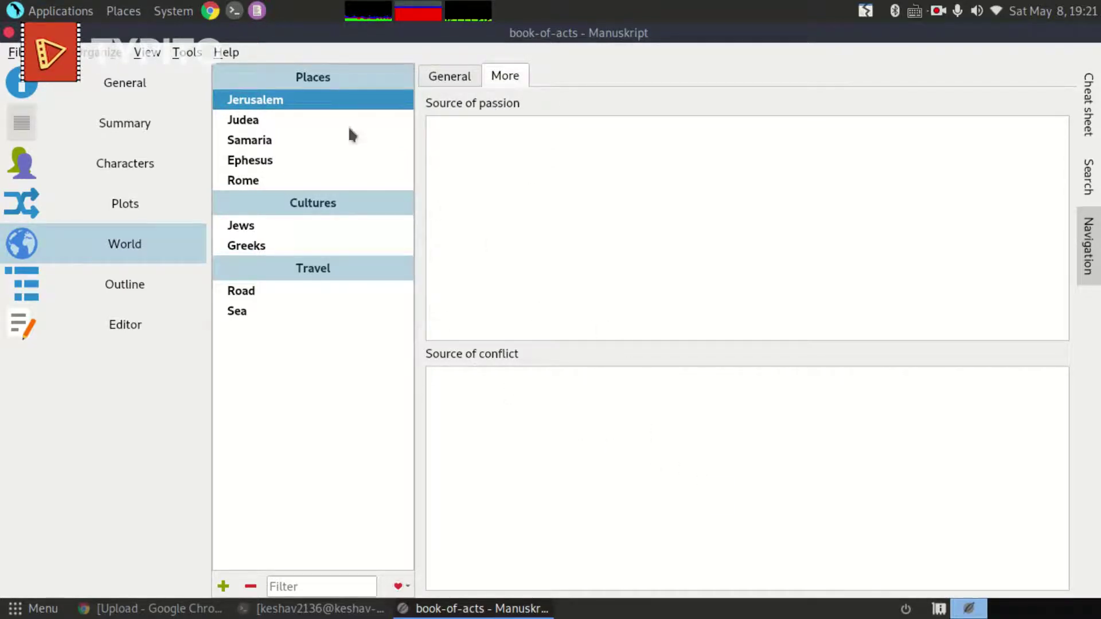
{"action": "left_click", "coordinate": [156, 293]}
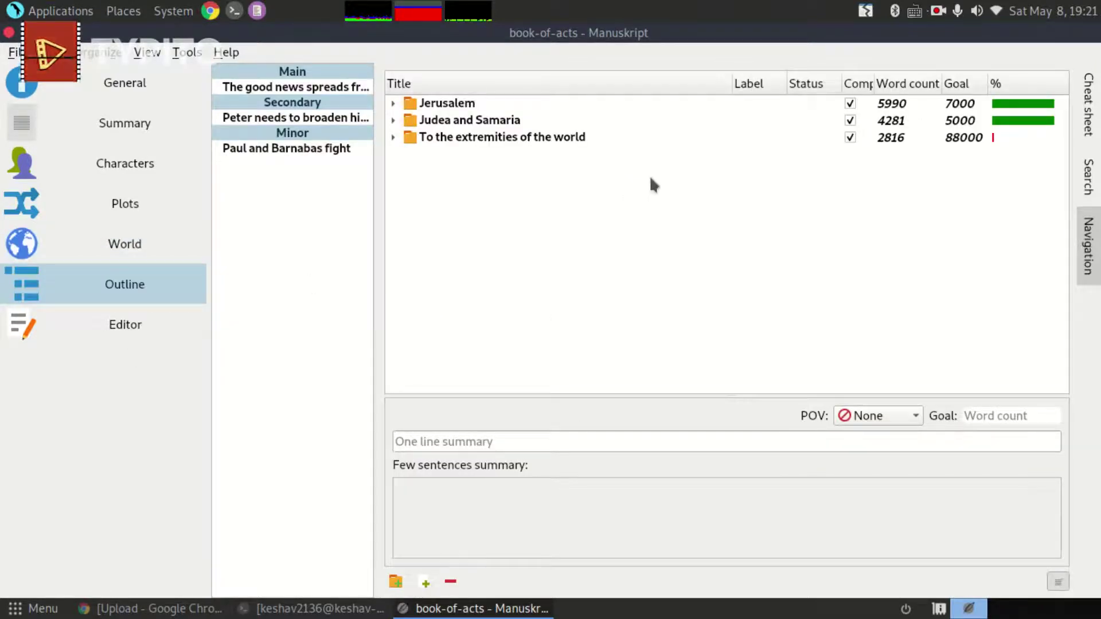
Expand To the extremities of the world, Asia Minor and Greece, and Chapter 13 in the outline.
{"action": "left_click", "coordinate": [957, 12]}
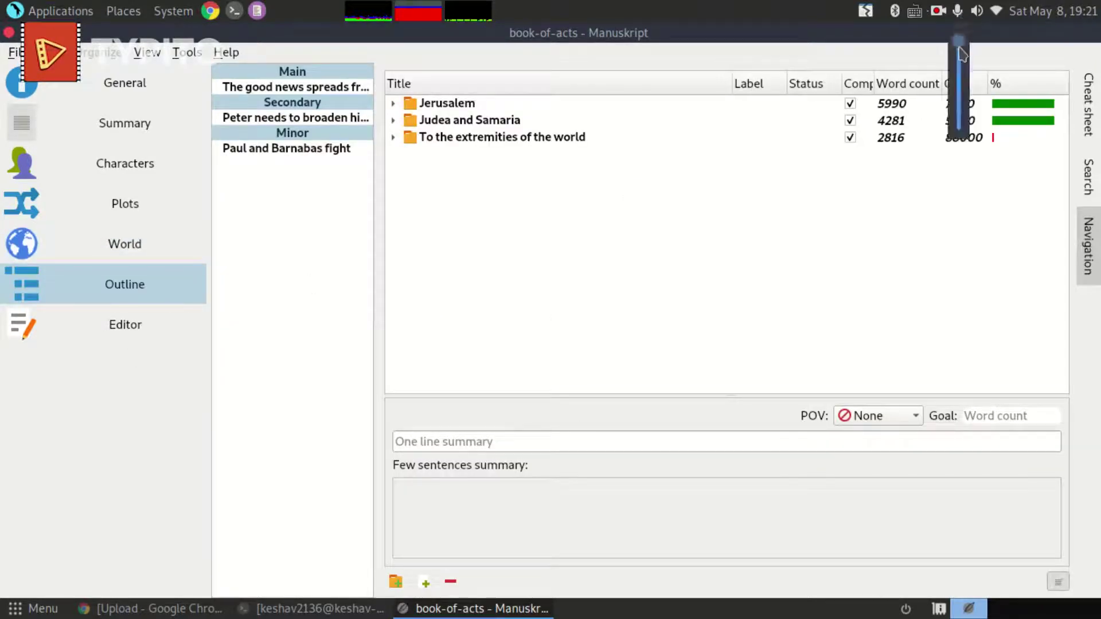
{"action": "left_click", "coordinate": [740, 302]}
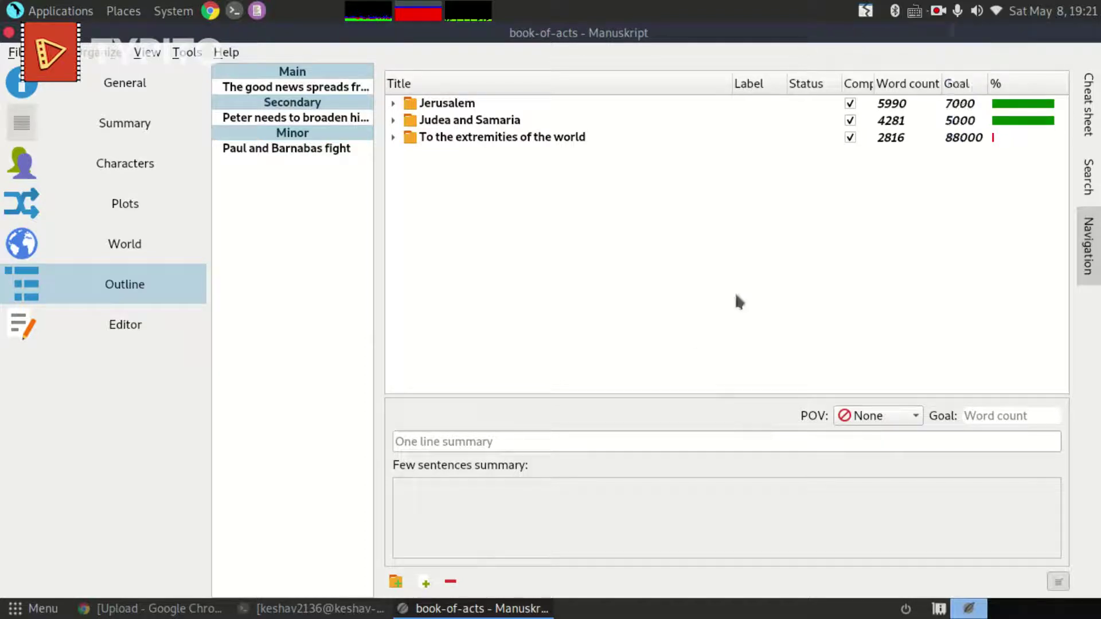
{"action": "left_click", "coordinate": [394, 137]}
{"action": "left_click", "coordinate": [409, 154]}
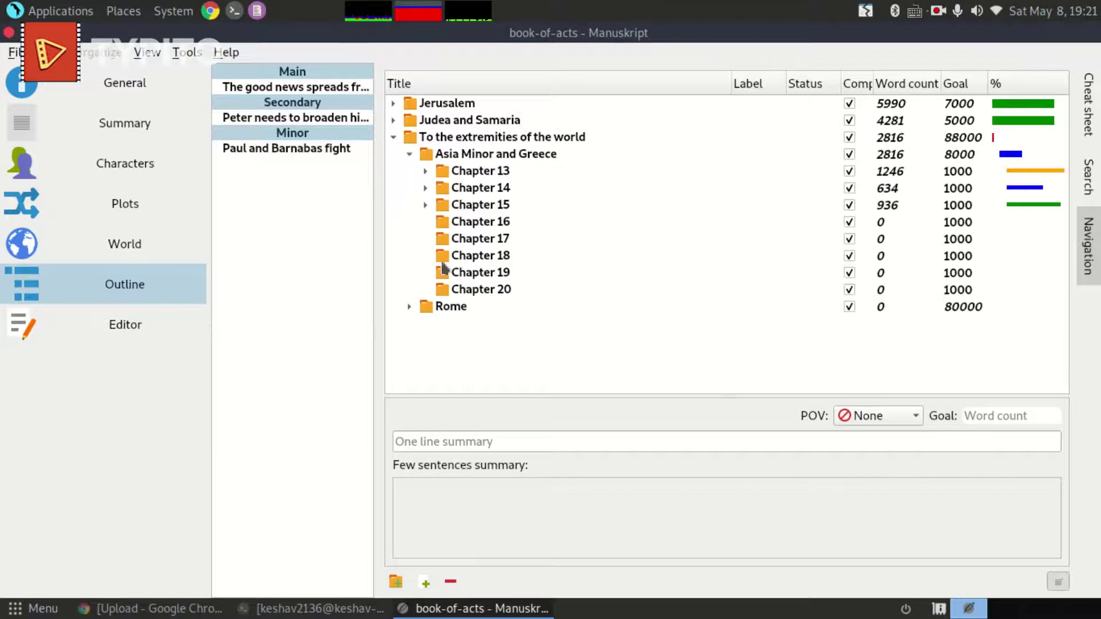
{"action": "left_click", "coordinate": [425, 171]}
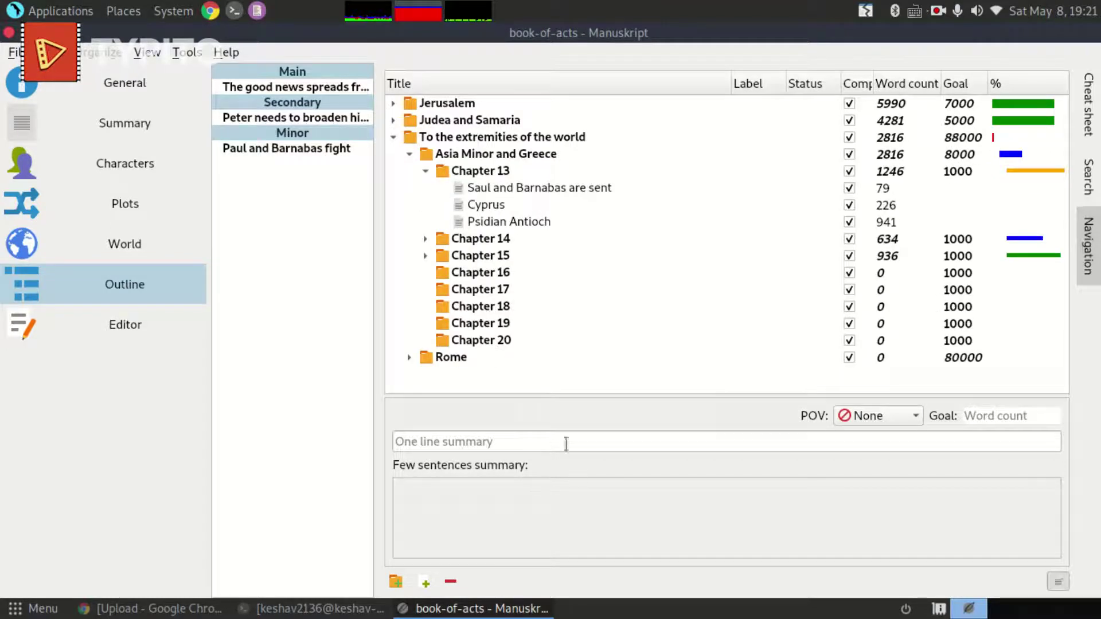
Expand Jerusalem and its Chapter 1, then open the Introduction scene in the editor.
{"action": "left_click", "coordinate": [393, 104]}
{"action": "scroll", "coordinate": [475, 327], "scroll_direction": "down", "scroll_amount": 2}
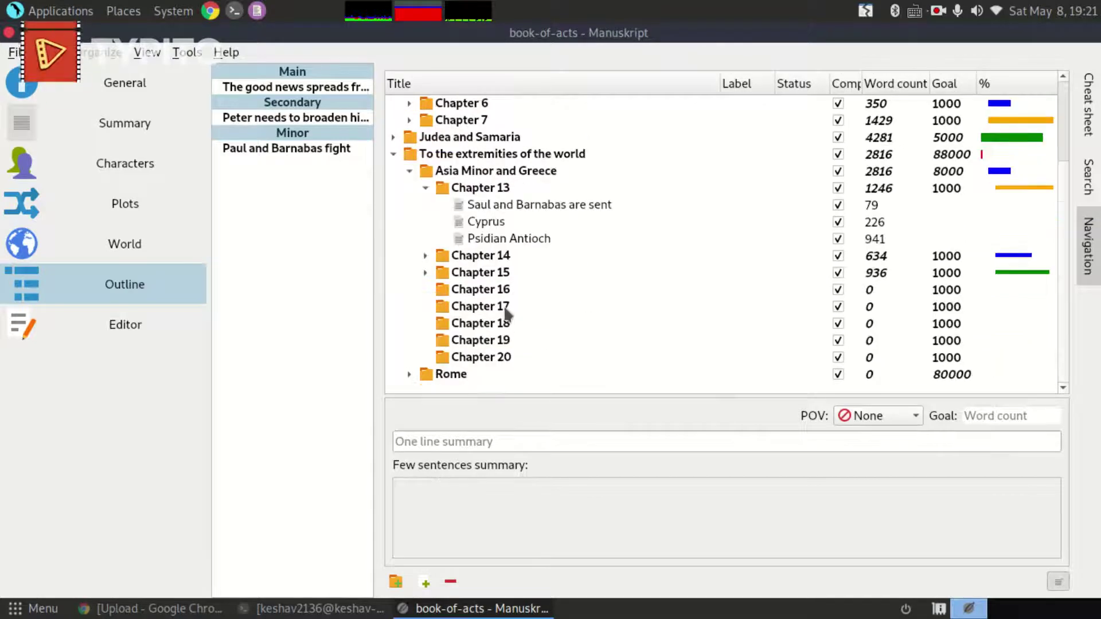
{"action": "scroll", "coordinate": [504, 304], "scroll_direction": "up", "scroll_amount": 2}
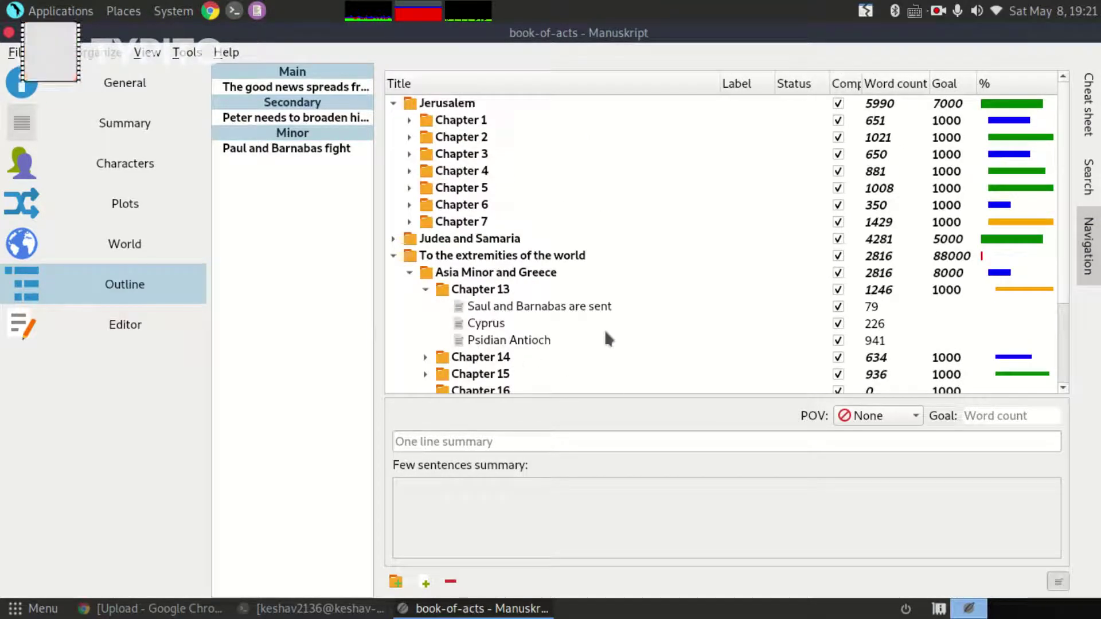
{"action": "left_click", "coordinate": [410, 121]}
{"action": "left_click", "coordinate": [447, 138]}
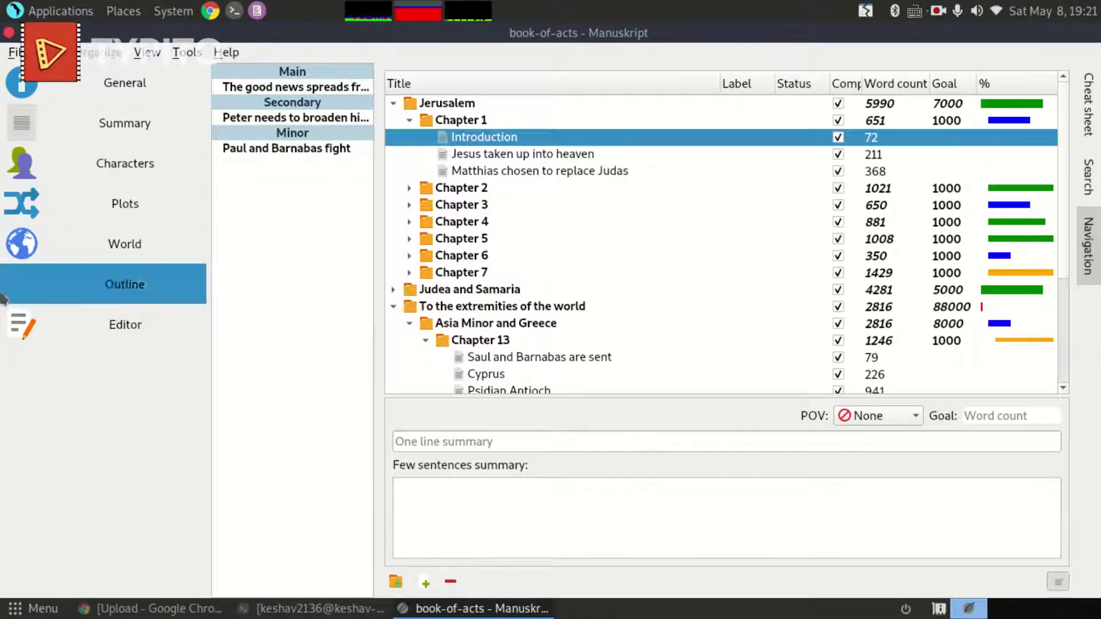
{"action": "left_click", "coordinate": [78, 329]}
View the Introduction scene, then the Jesus taken up into heaven scene in the editor.
{"action": "left_click", "coordinate": [319, 137]}
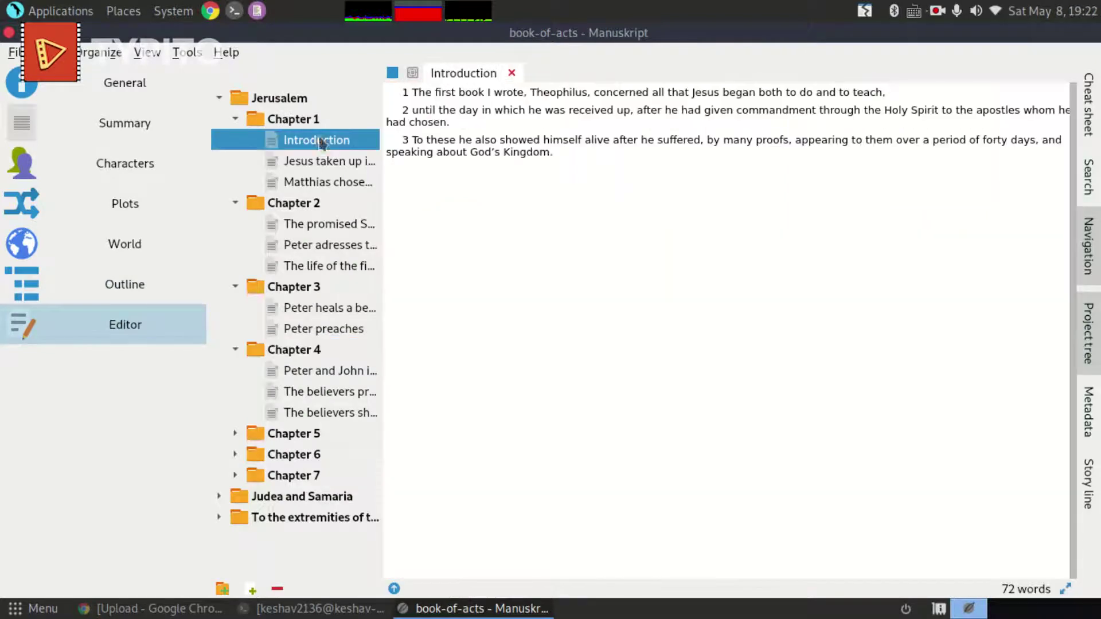
{"action": "left_click", "coordinate": [483, 123]}
{"action": "left_click", "coordinate": [319, 162]}
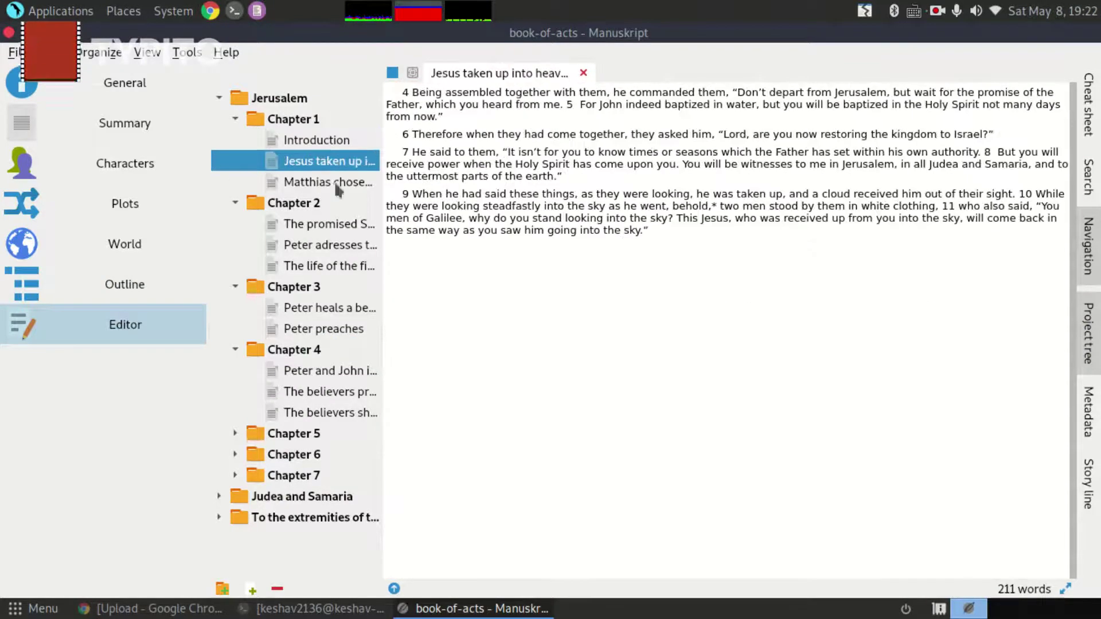
In the Import dialog, try the existing-folder and new top-level folder options, ending on existing folder.
{"action": "left_click", "coordinate": [14, 52]}
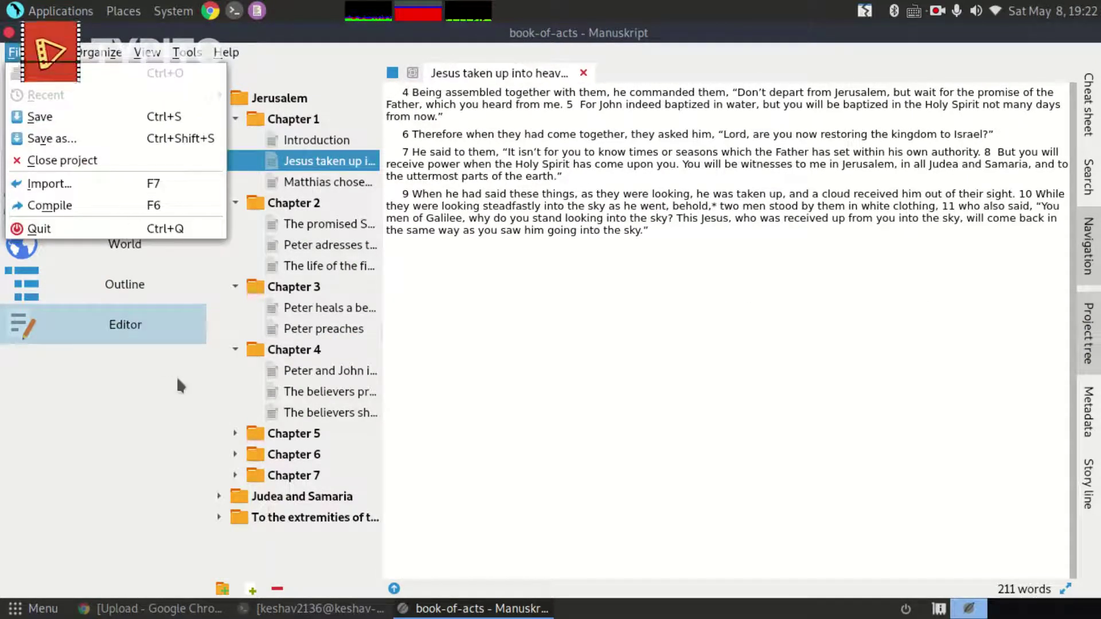
{"action": "left_click", "coordinate": [49, 183]}
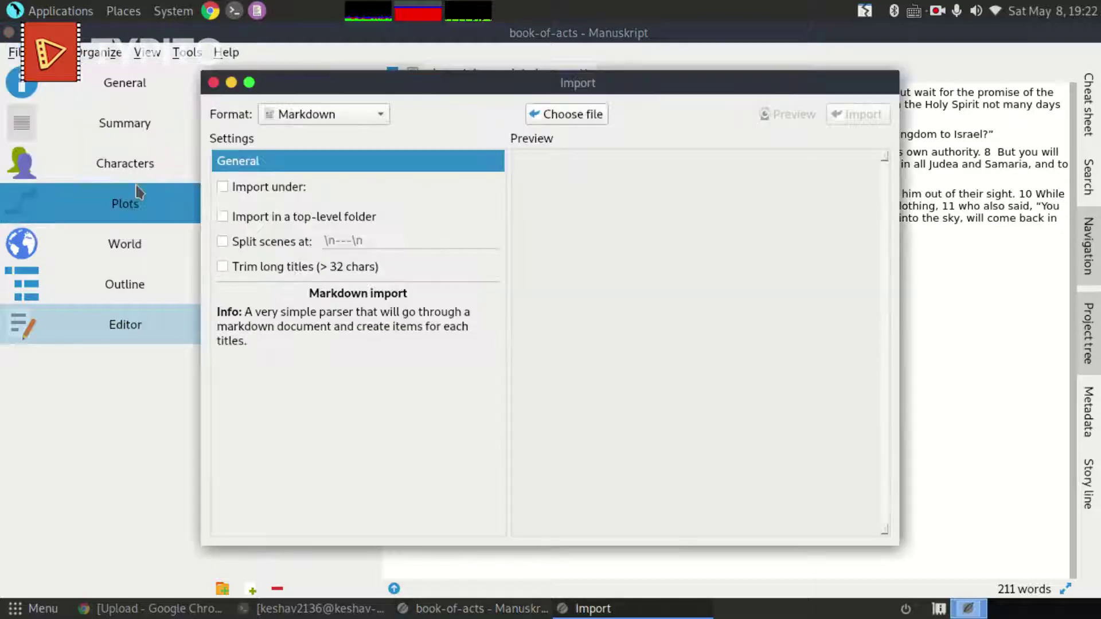
{"action": "left_click", "coordinate": [262, 189]}
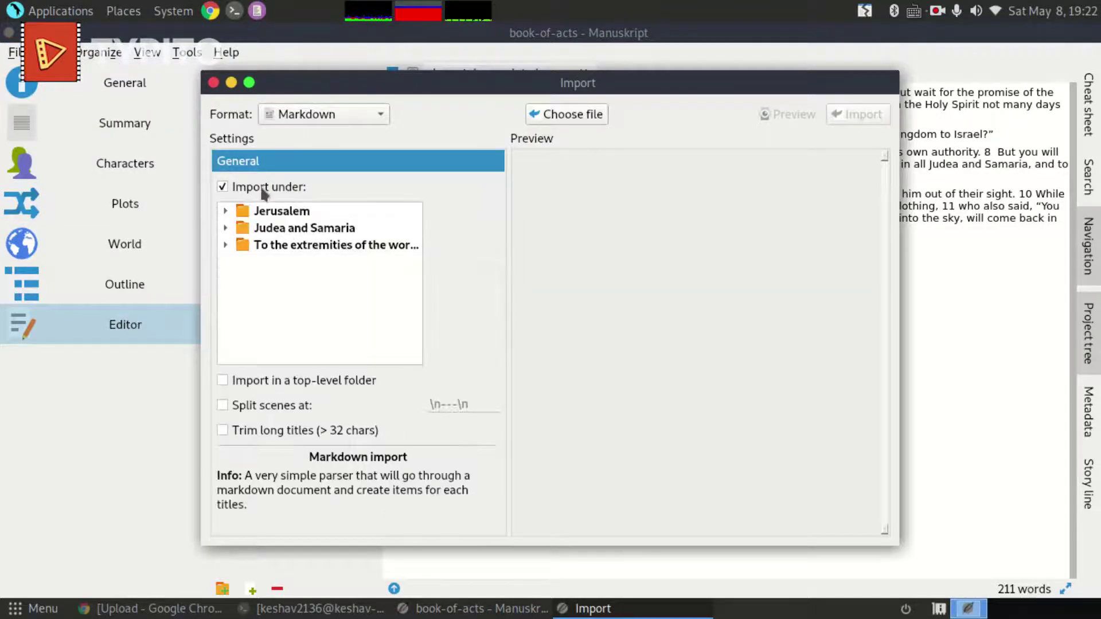
{"action": "left_click", "coordinate": [224, 188]}
{"action": "left_click", "coordinate": [224, 217]}
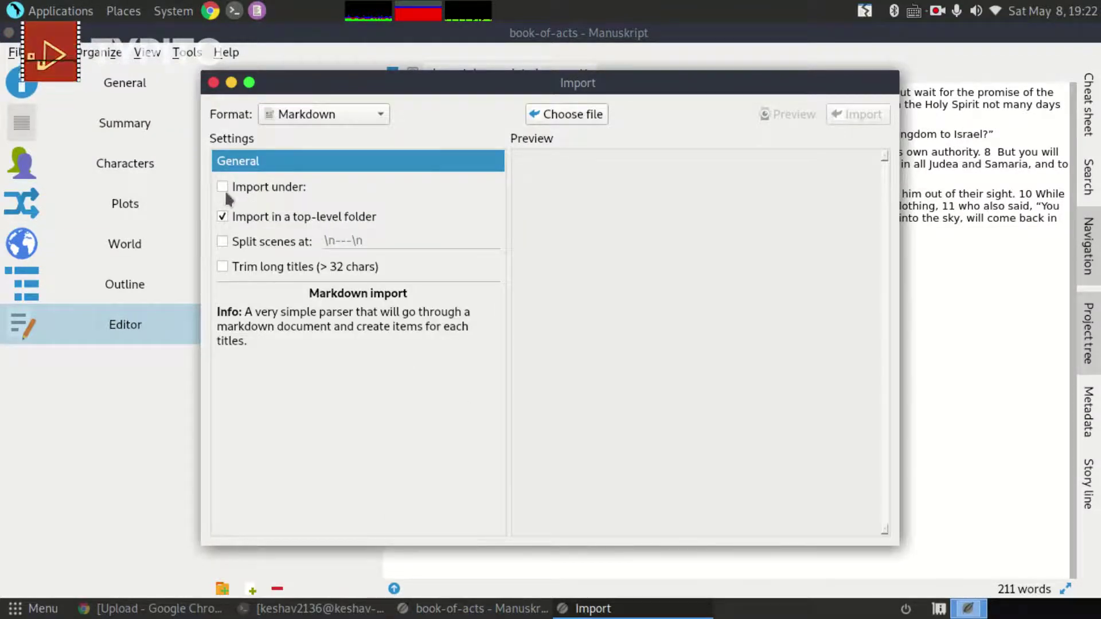
{"action": "left_click", "coordinate": [222, 216]}
{"action": "left_click", "coordinate": [223, 188]}
Set the import format to Folder, then close the Import dialog without importing.
{"action": "left_click", "coordinate": [318, 117]}
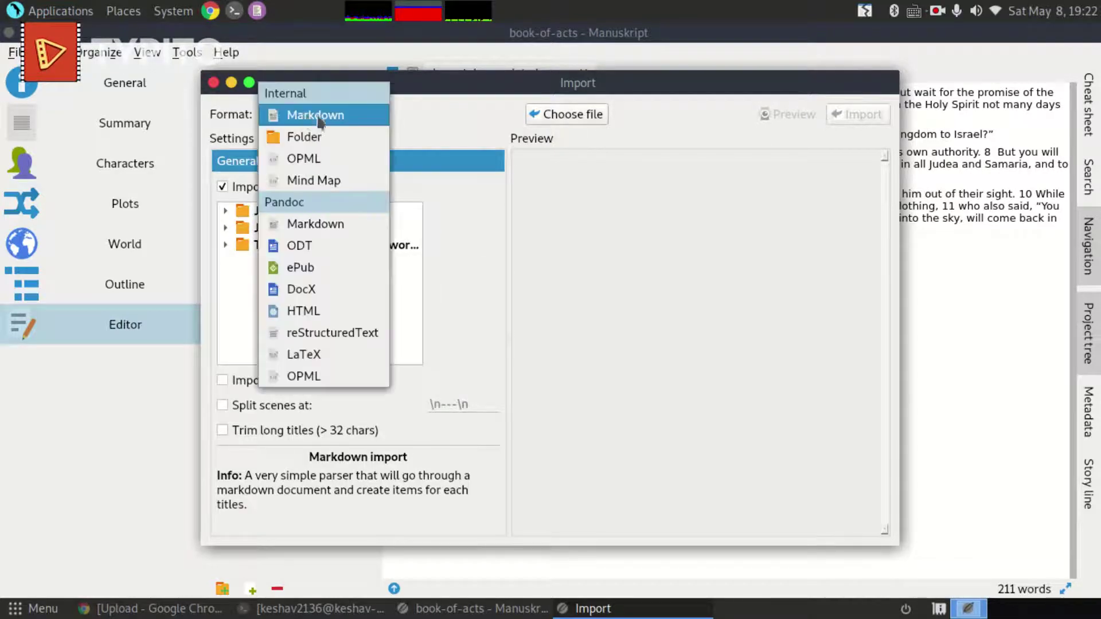
{"action": "left_click", "coordinate": [356, 139]}
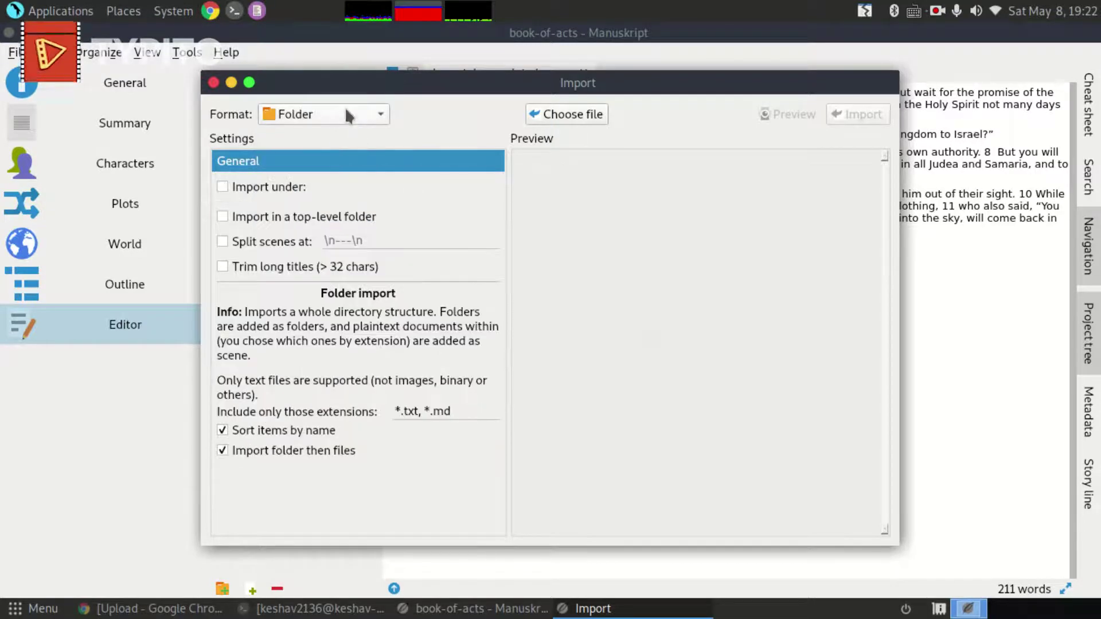
{"action": "left_click", "coordinate": [349, 117]}
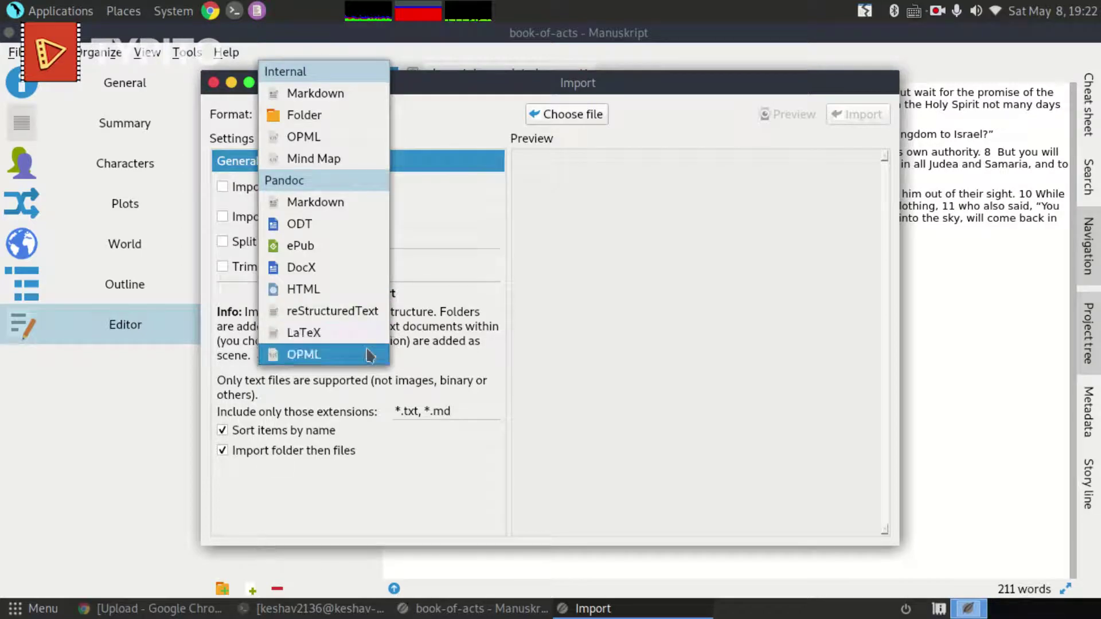
{"action": "left_click", "coordinate": [652, 288]}
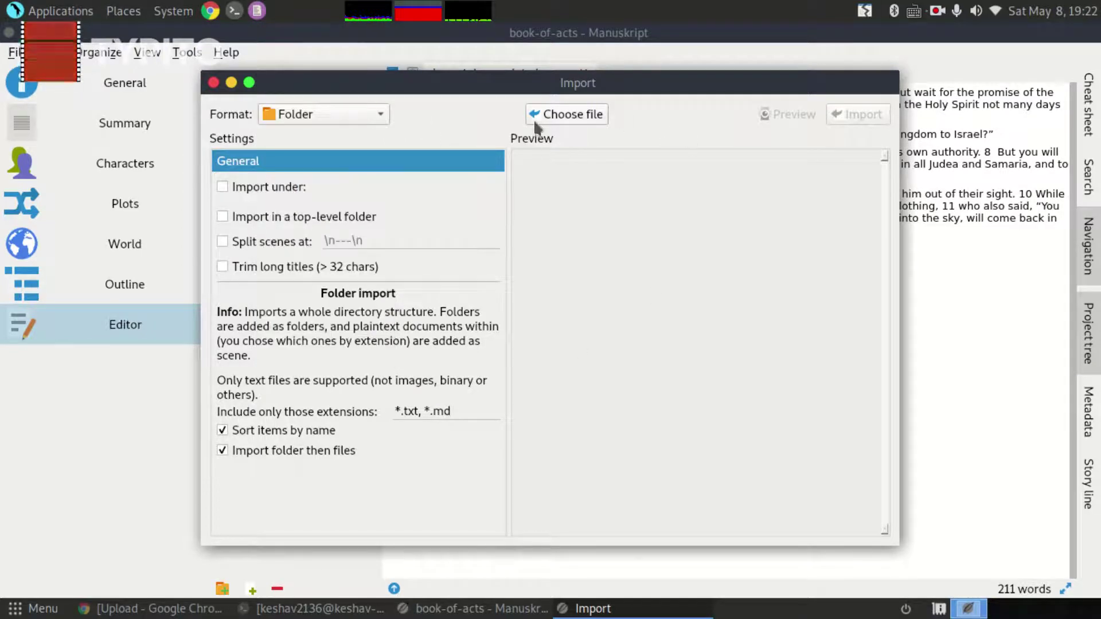
{"action": "left_click", "coordinate": [214, 83]}
Open the Export dialog and preview the book as Plain text.
{"action": "left_click", "coordinate": [14, 52]}
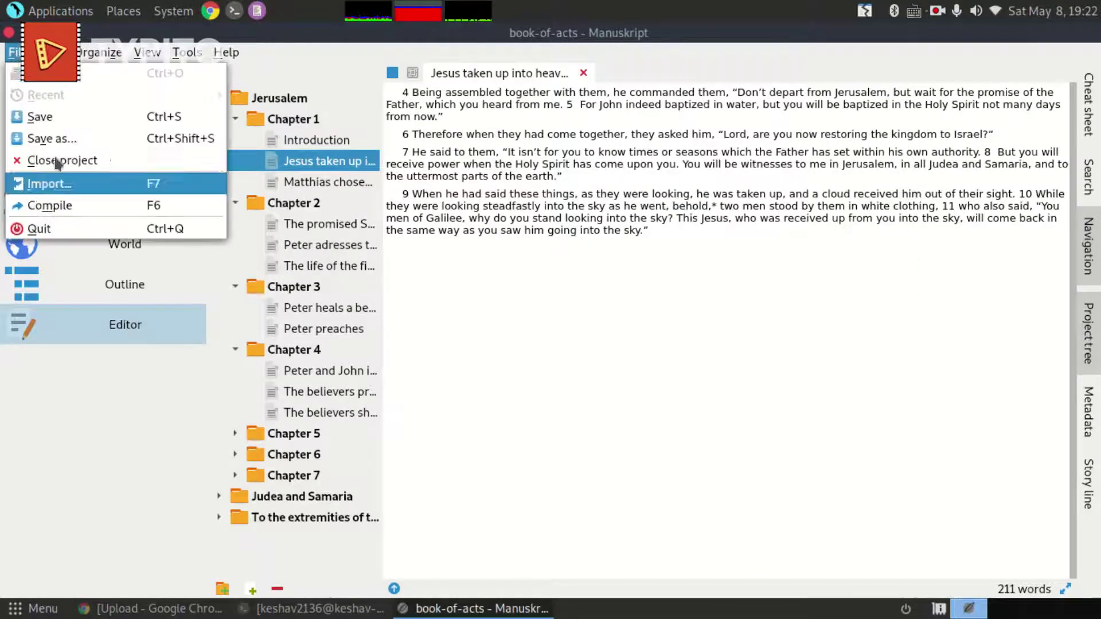
{"action": "left_click", "coordinate": [103, 214]}
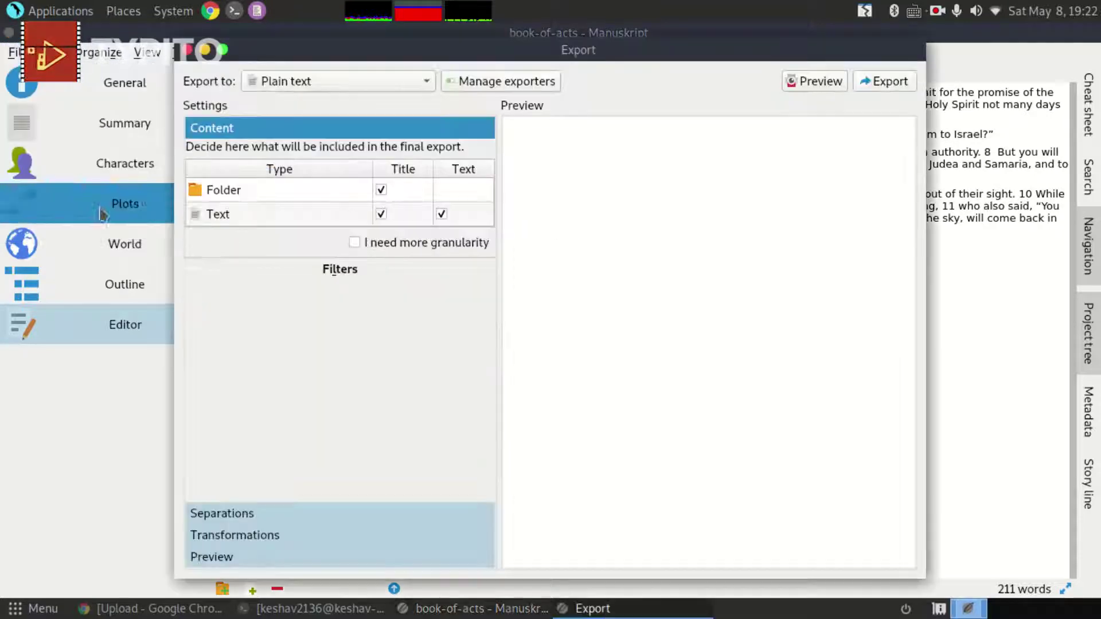
{"action": "left_click", "coordinate": [390, 86]}
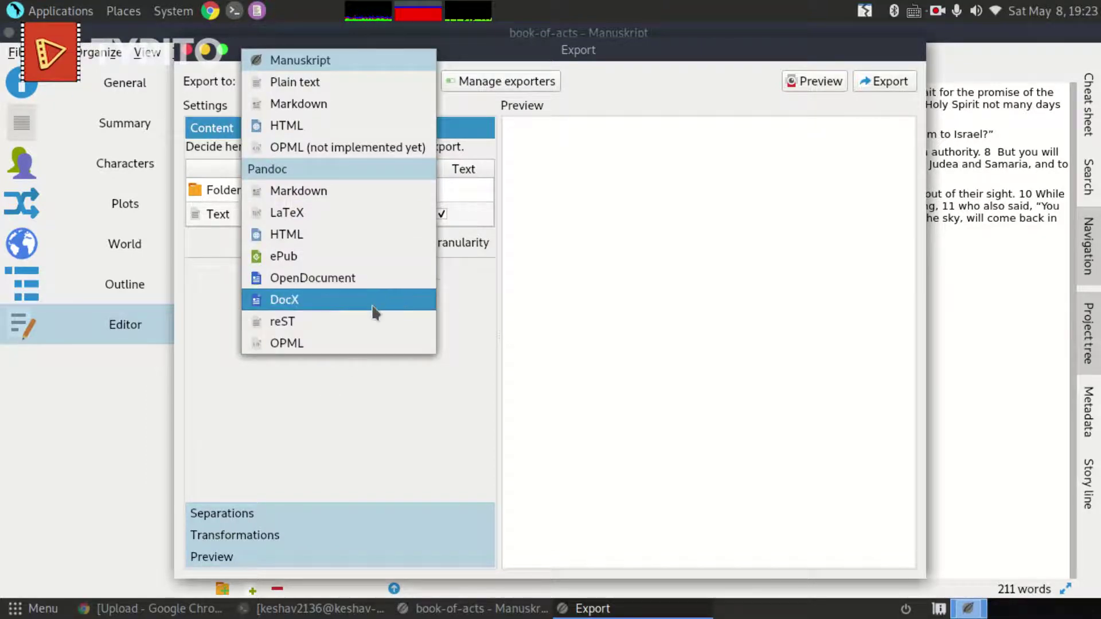
{"action": "left_click", "coordinate": [342, 370]}
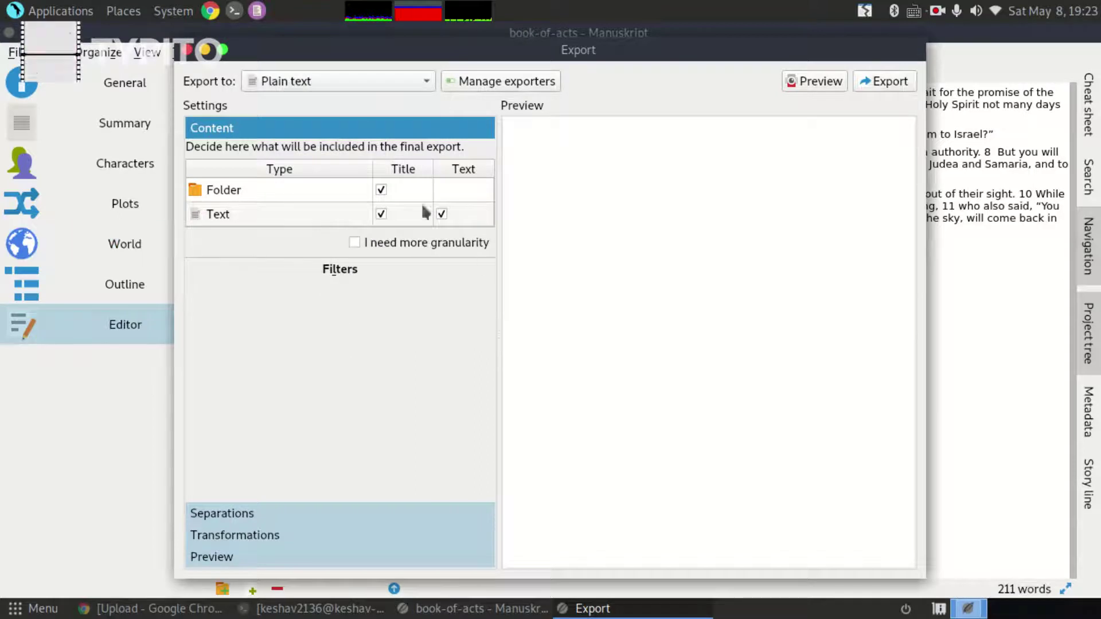
{"action": "left_click", "coordinate": [423, 84]}
{"action": "left_click", "coordinate": [862, 167]}
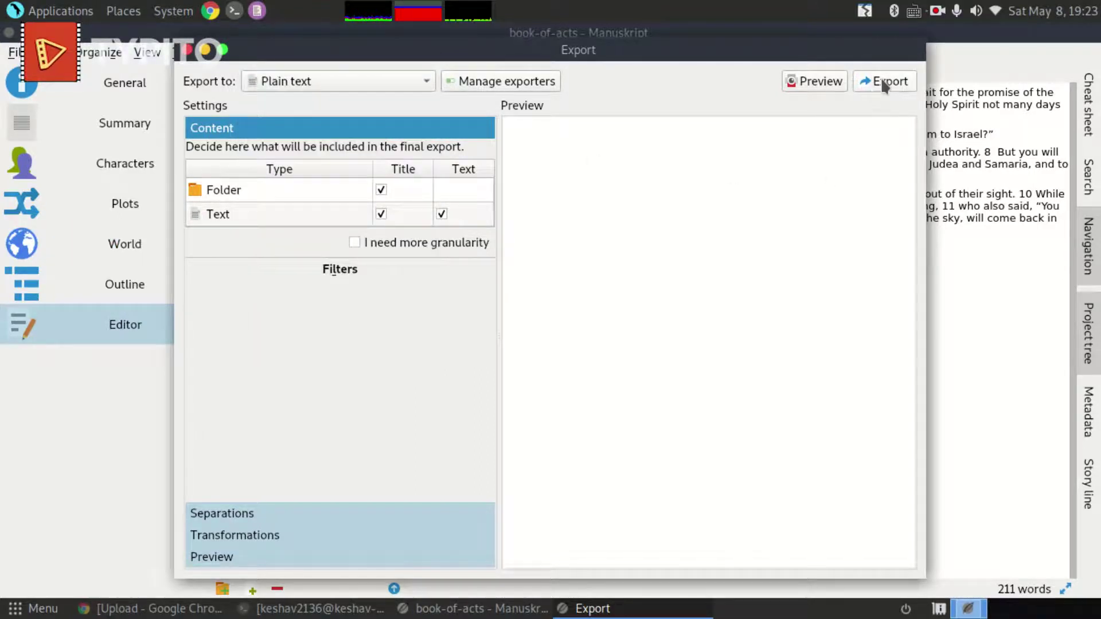
{"action": "left_click", "coordinate": [810, 85]}
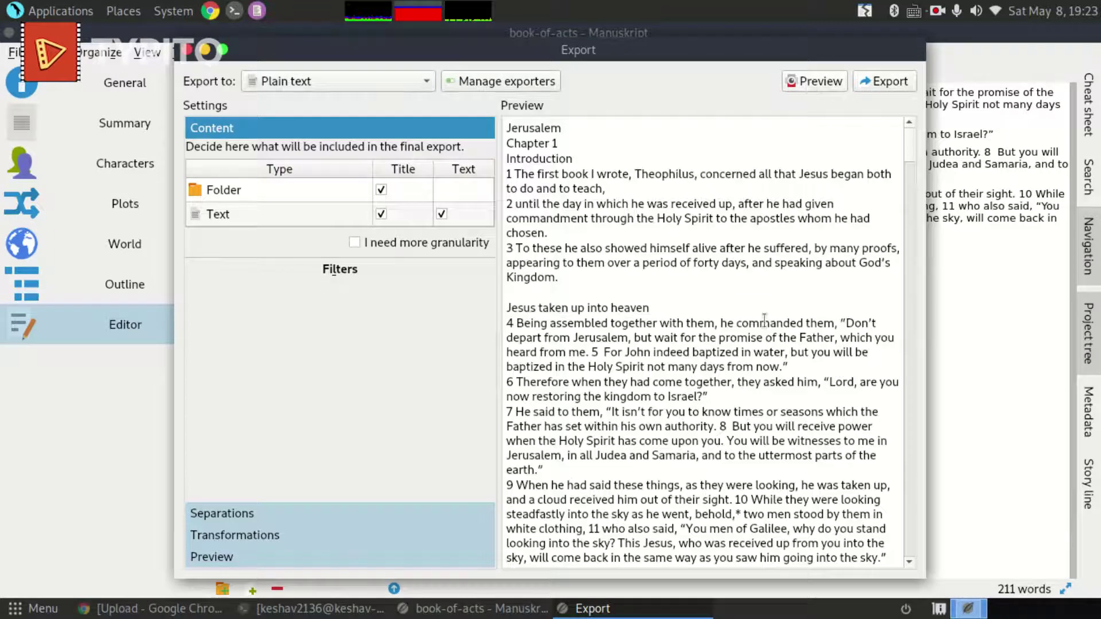
Switch the export format to Markdown and preview the result.
{"action": "left_click", "coordinate": [370, 85]}
{"action": "left_click", "coordinate": [287, 102]}
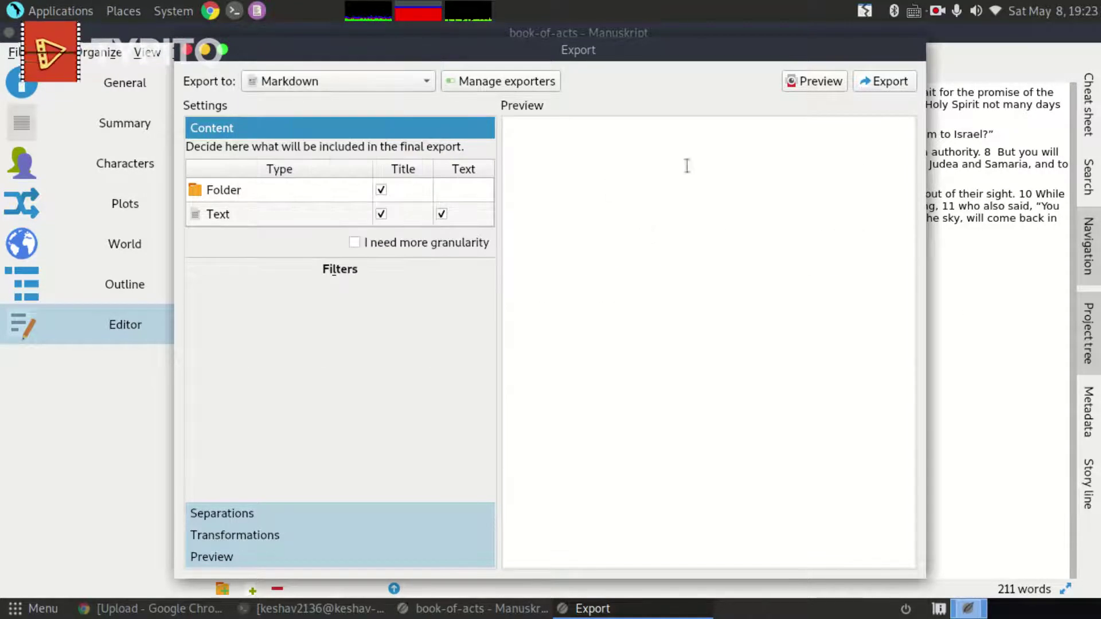
{"action": "left_click", "coordinate": [821, 83]}
{"action": "left_click_drag", "start_coordinate": [517, 127], "coordinate": [718, 339]}
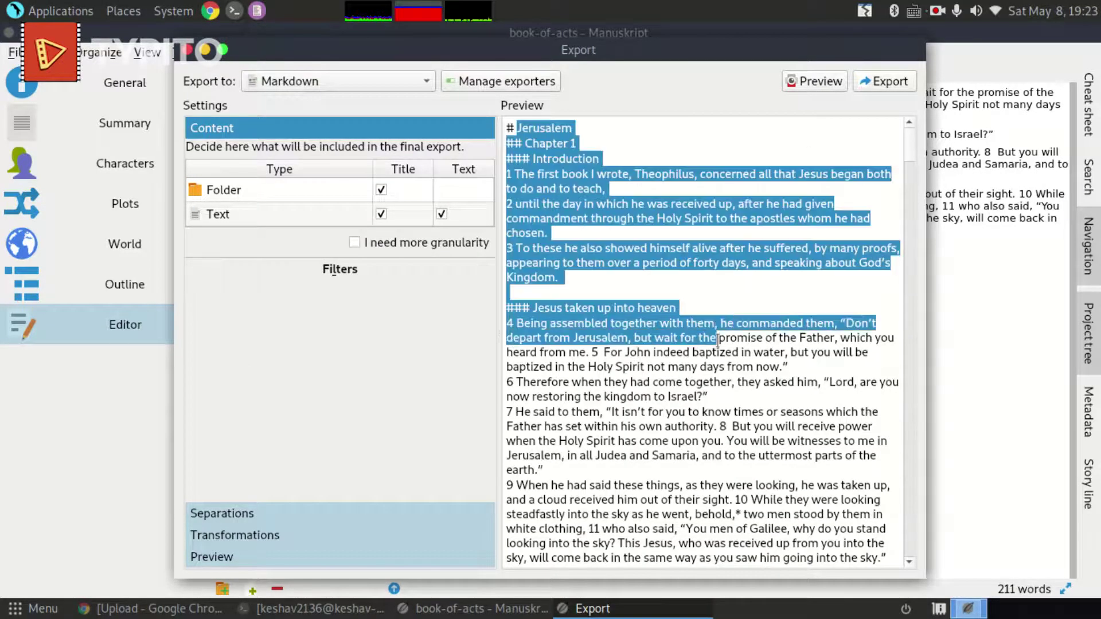
{"action": "left_click", "coordinate": [746, 430]}
Export the Markdown book to Documents as Jesus.md.
{"action": "left_click", "coordinate": [883, 81]}
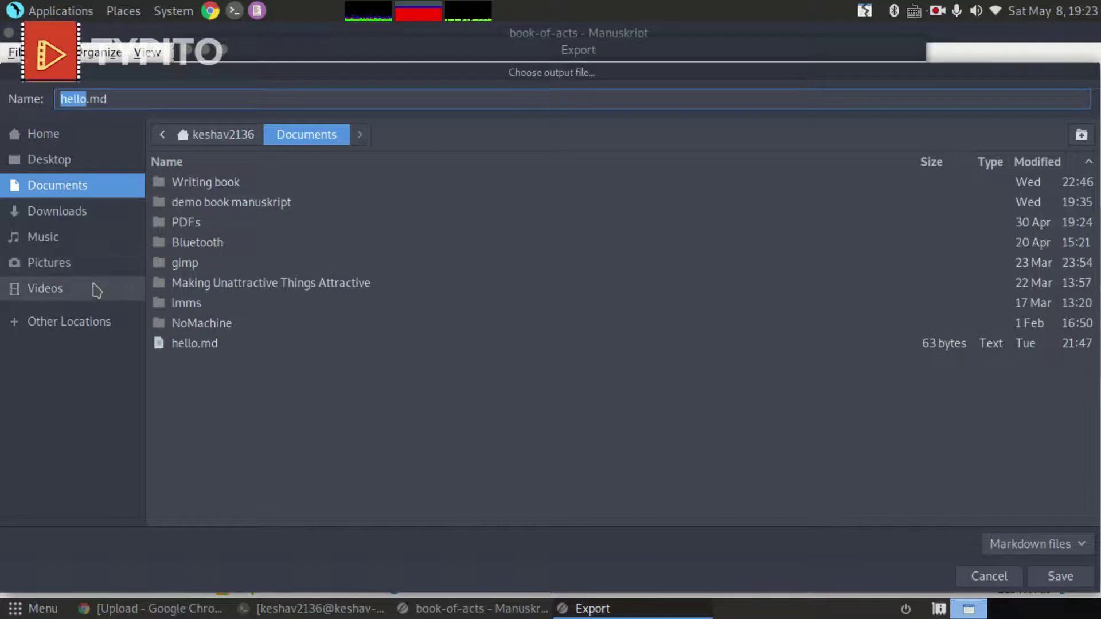
{"action": "left_click", "coordinate": [103, 215]}
{"action": "left_click", "coordinate": [109, 188]}
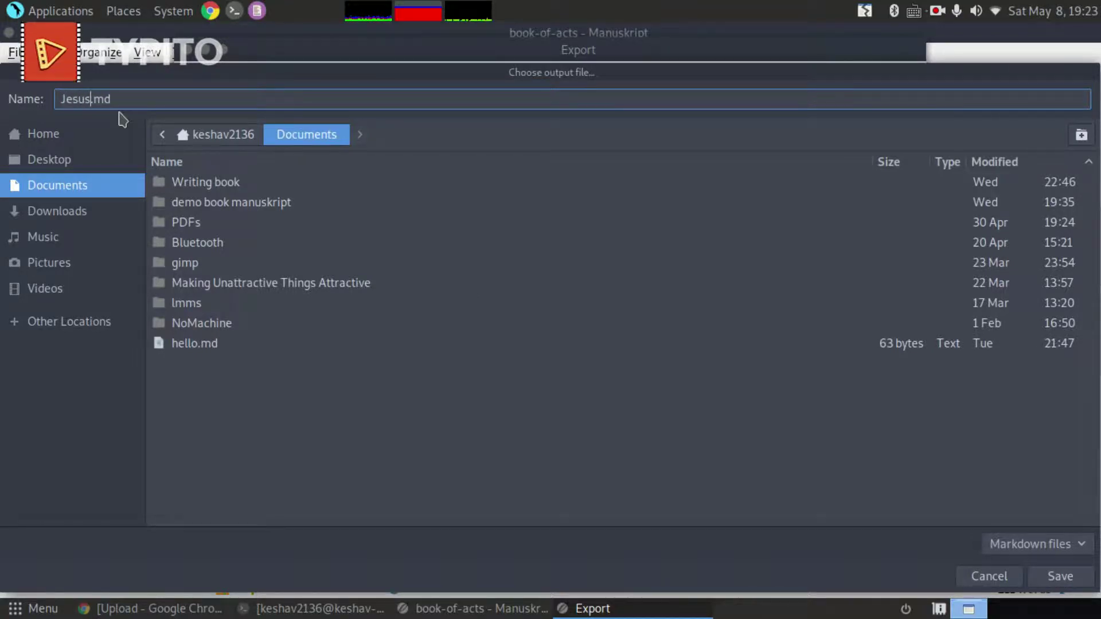
{"action": "key", "text": "Return"}
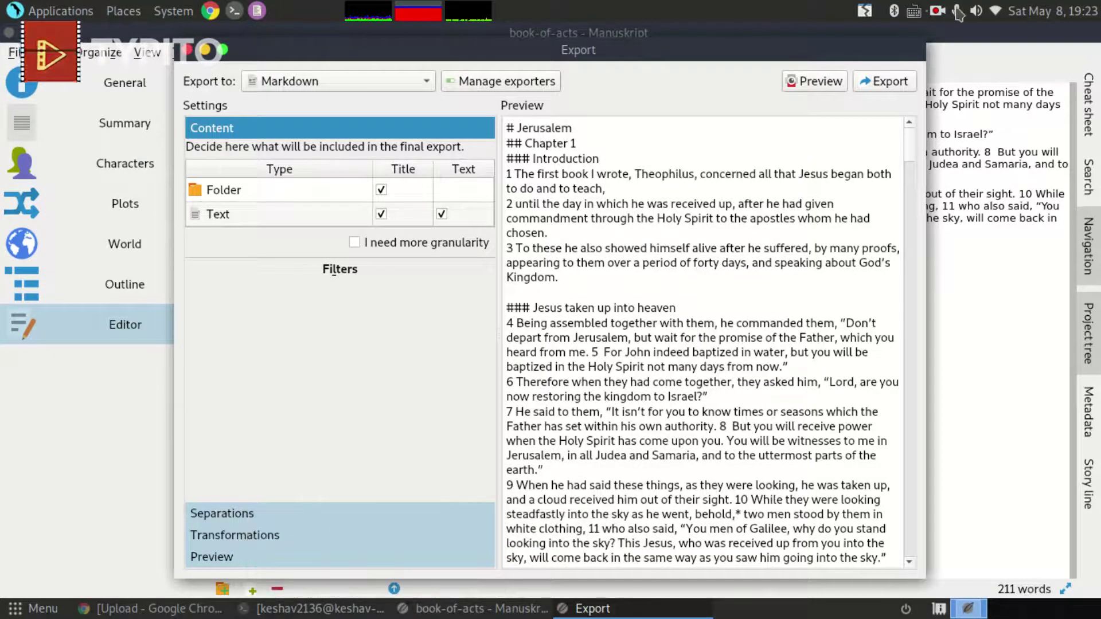
{"action": "left_click", "coordinate": [937, 12]}
{"action": "left_click", "coordinate": [981, 61]}
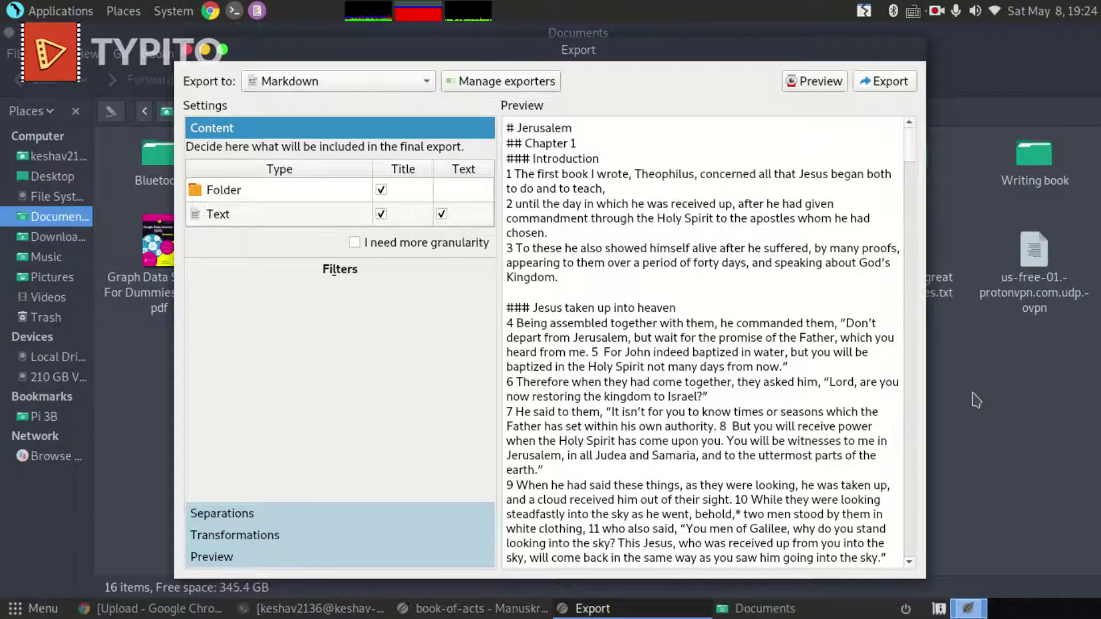
Open the exported Jesus.md from Documents in Pluma and scroll through its text.
{"action": "left_click", "coordinate": [976, 401]}
{"action": "double_click", "coordinate": [667, 254]}
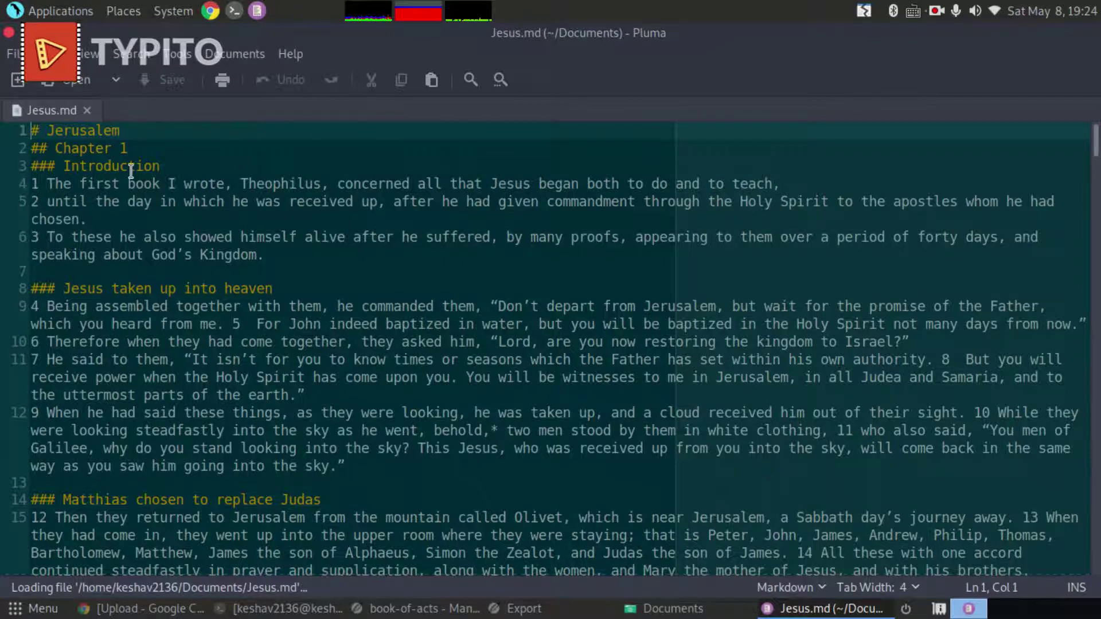
{"action": "left_click_drag", "start_coordinate": [130, 171], "coordinate": [411, 288]}
{"action": "left_click", "coordinate": [411, 287]}
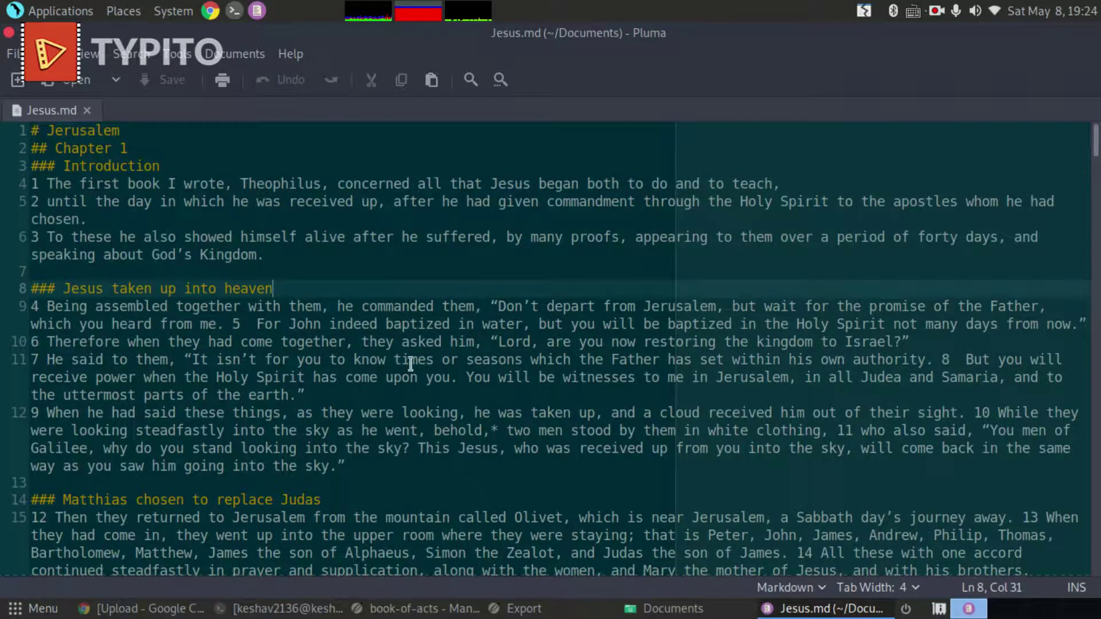
{"action": "left_click", "coordinate": [410, 342]}
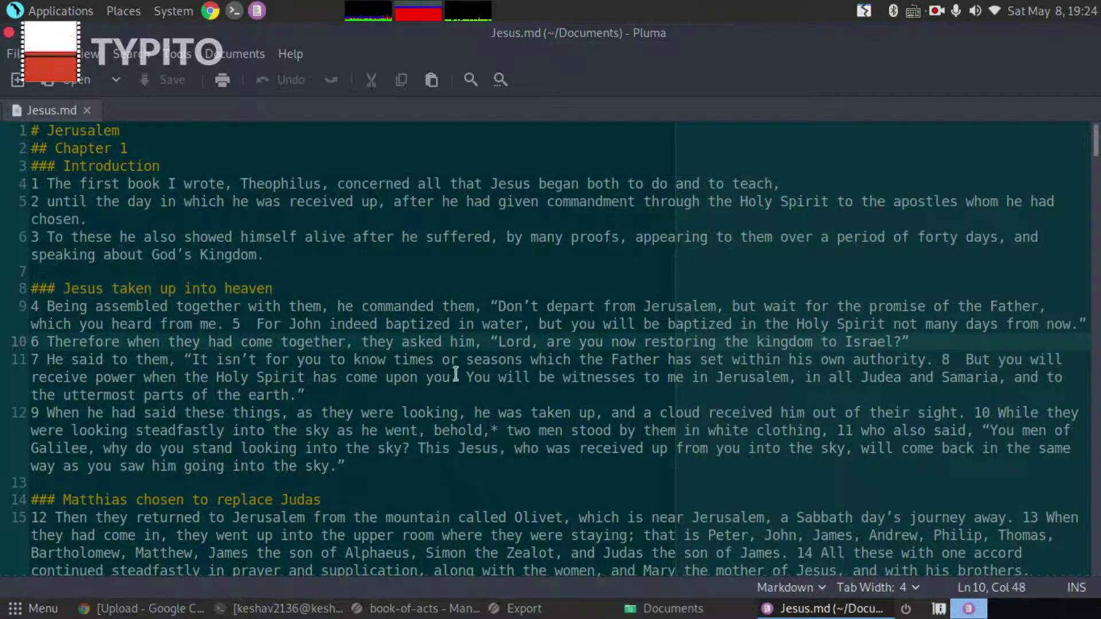
{"action": "scroll", "coordinate": [559, 468], "scroll_direction": "down", "scroll_amount": 10}
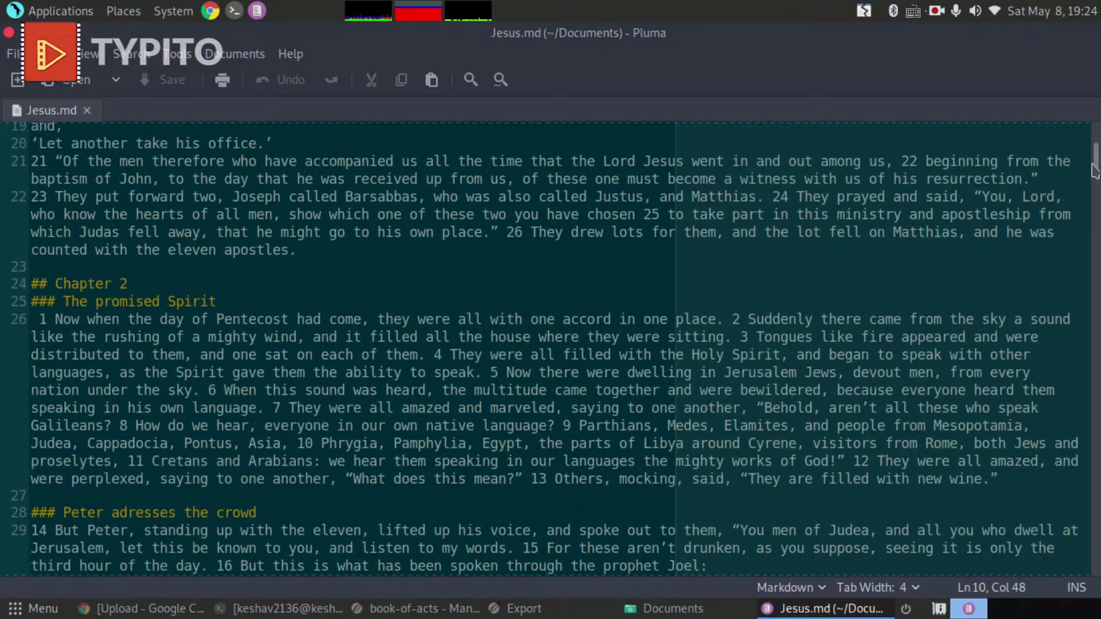
{"action": "left_click_drag", "start_coordinate": [1095, 167], "coordinate": [1094, 123]}
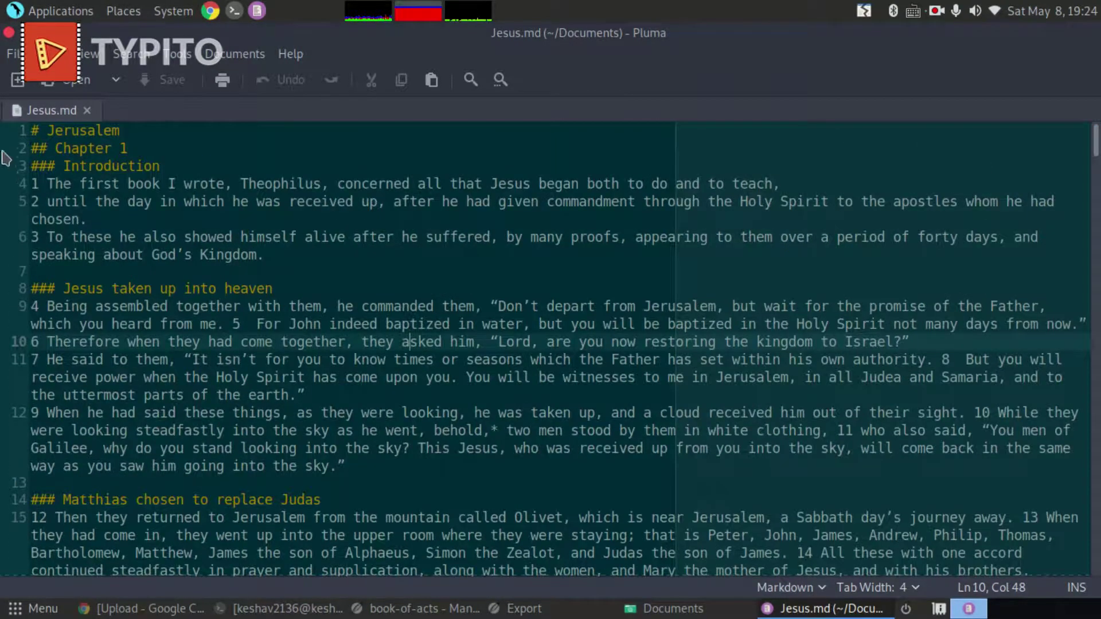
Inspect the # and ## heading markers on lines 1–2, then close Jesus.md in Pluma.
{"action": "left_click", "coordinate": [43, 127]}
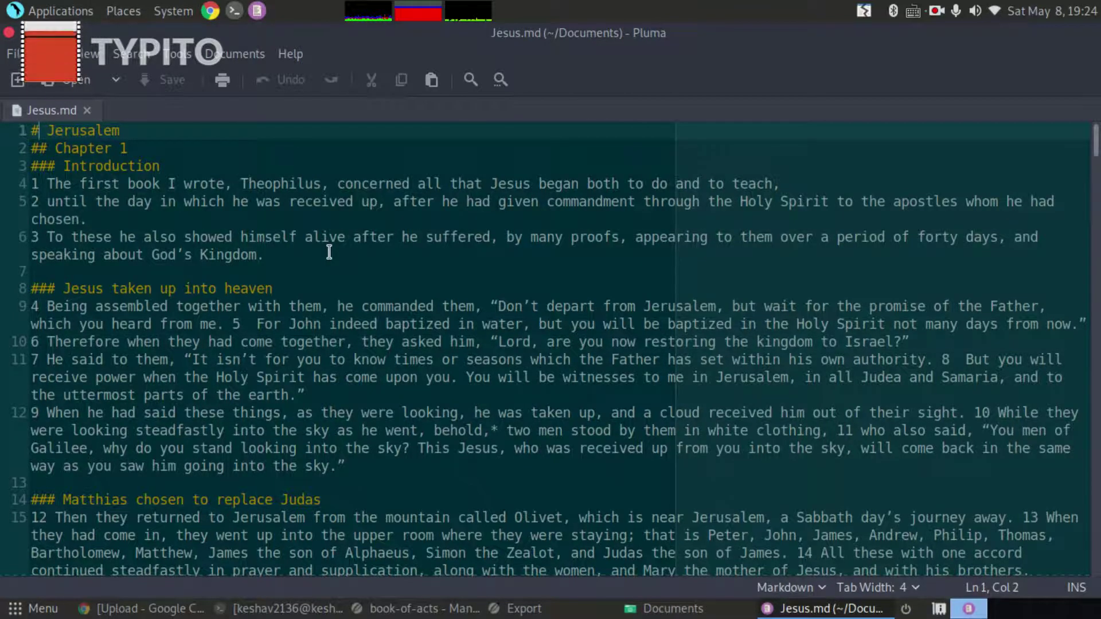
{"action": "key", "text": "BackSpace"}
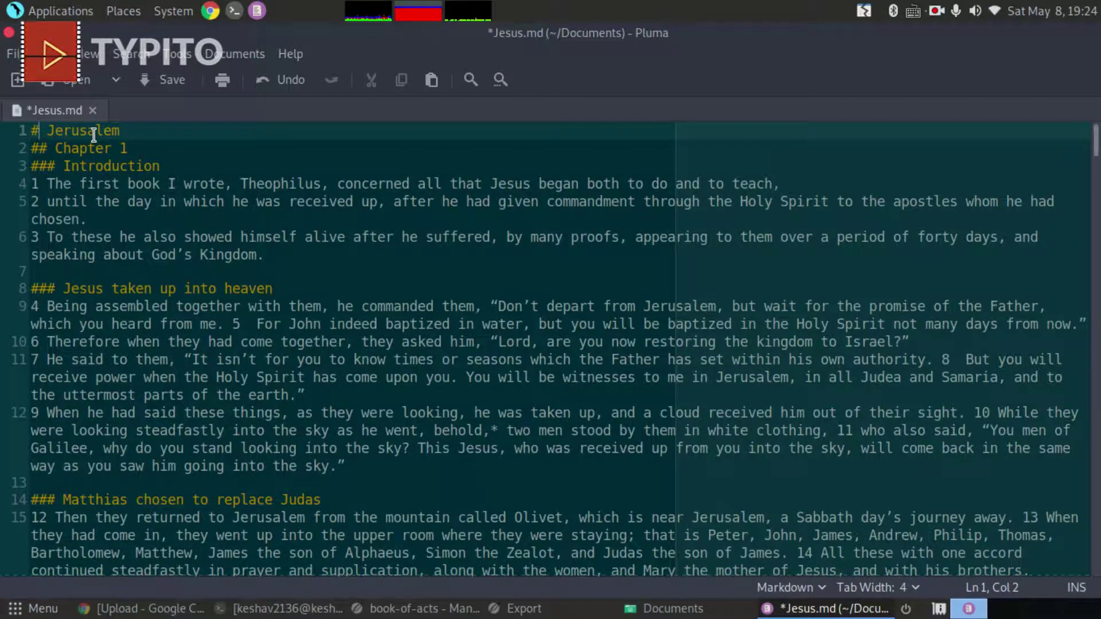
{"action": "key", "text": "Down"}
{"action": "key", "text": "Right"}
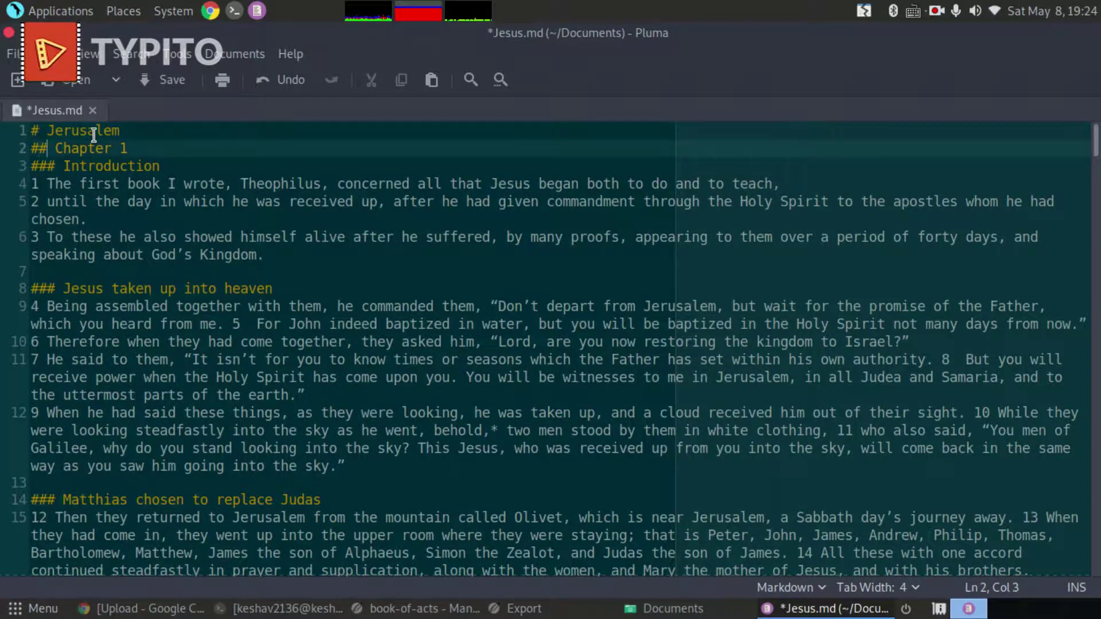
{"action": "key", "text": "shift+Home"}
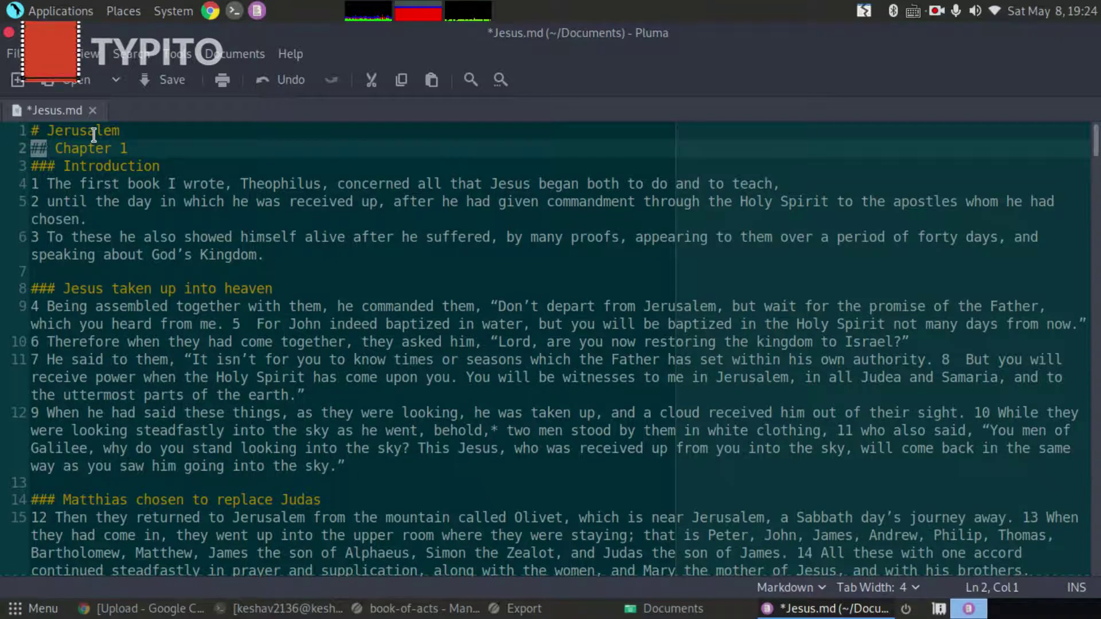
{"action": "key", "text": "Right"}
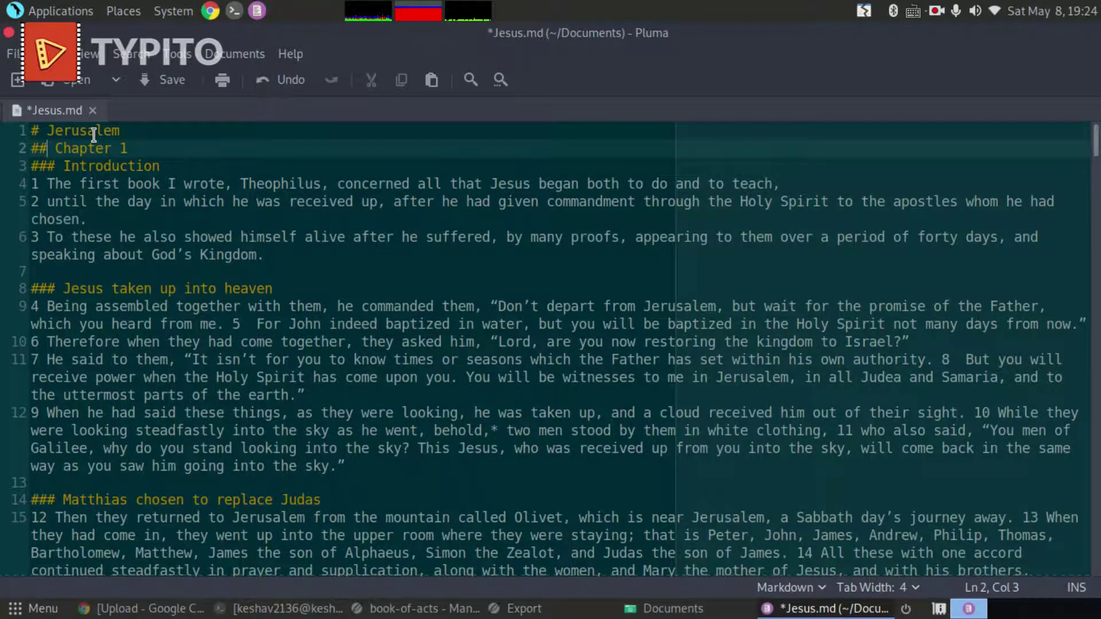
{"action": "key", "text": "ctrl+w"}
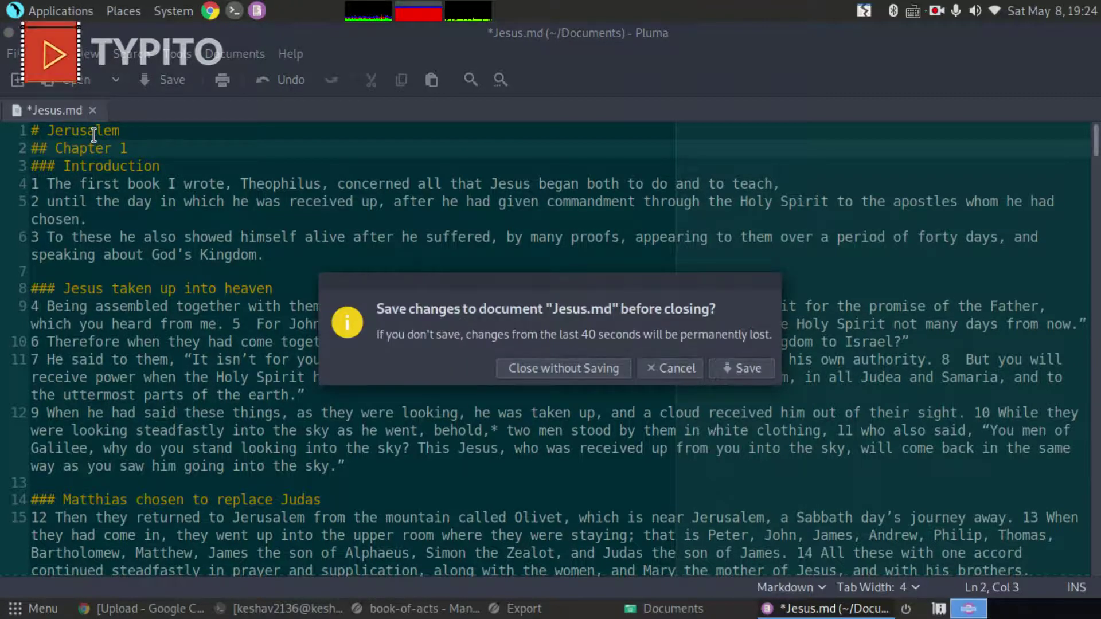
{"action": "key", "text": "Return"}
Return to Manuskript's Export dialog and maximize it to fill the screen.
{"action": "left_click", "coordinate": [270, 400]}
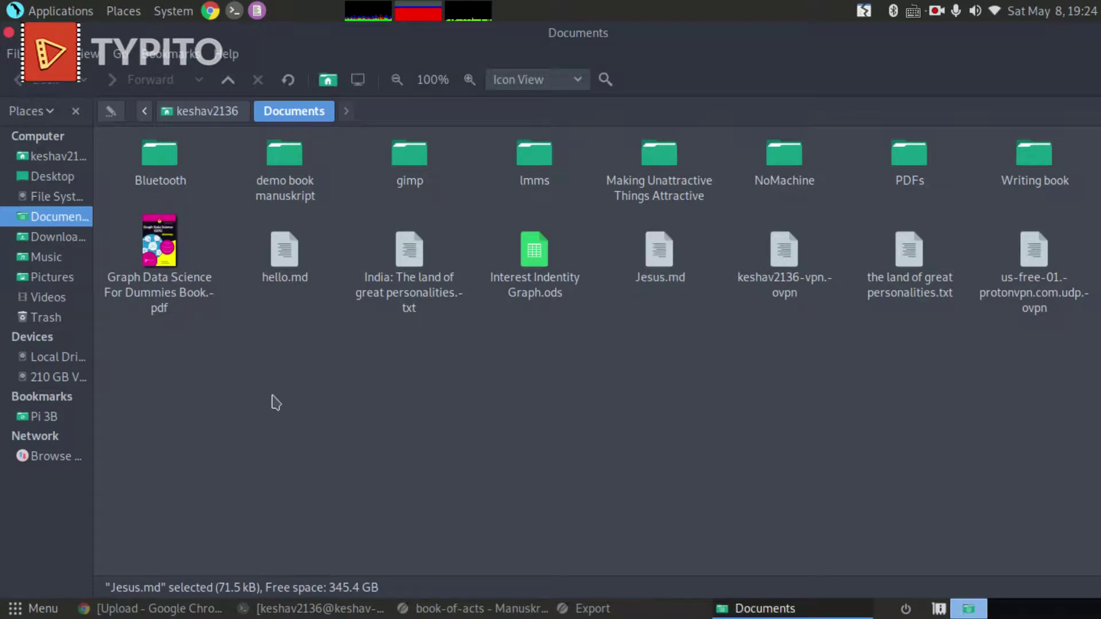
{"action": "key", "text": "alt+Tab"}
{"action": "double_click", "coordinate": [576, 51]}
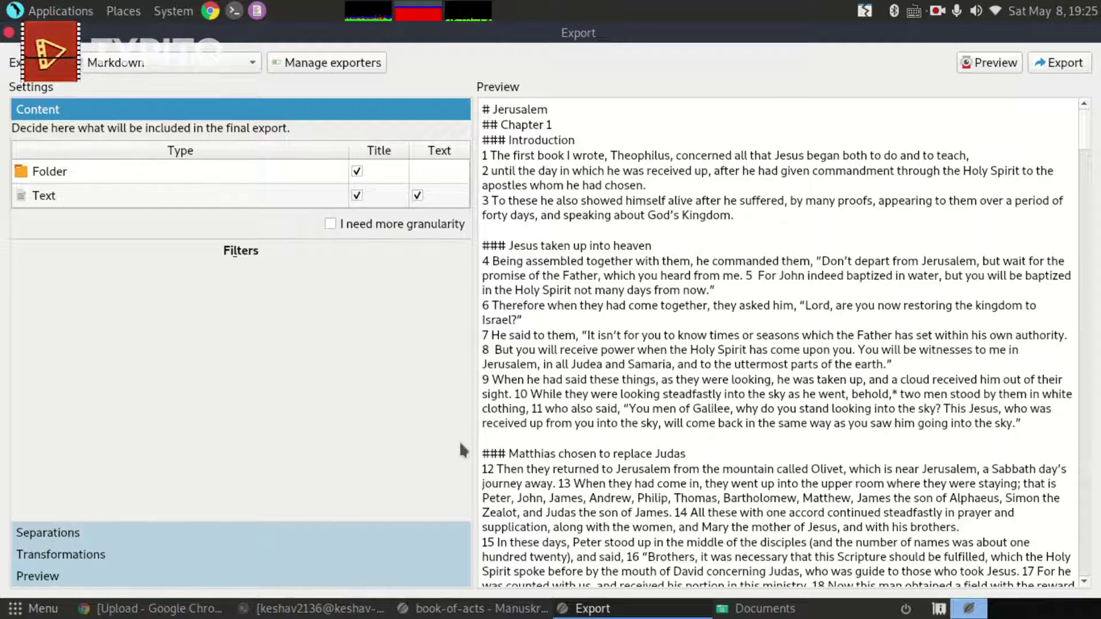
Read the Markdown, HTML and Plain text descriptions in Manage Exporters, then reopen the Export to list.
{"action": "left_click", "coordinate": [349, 63]}
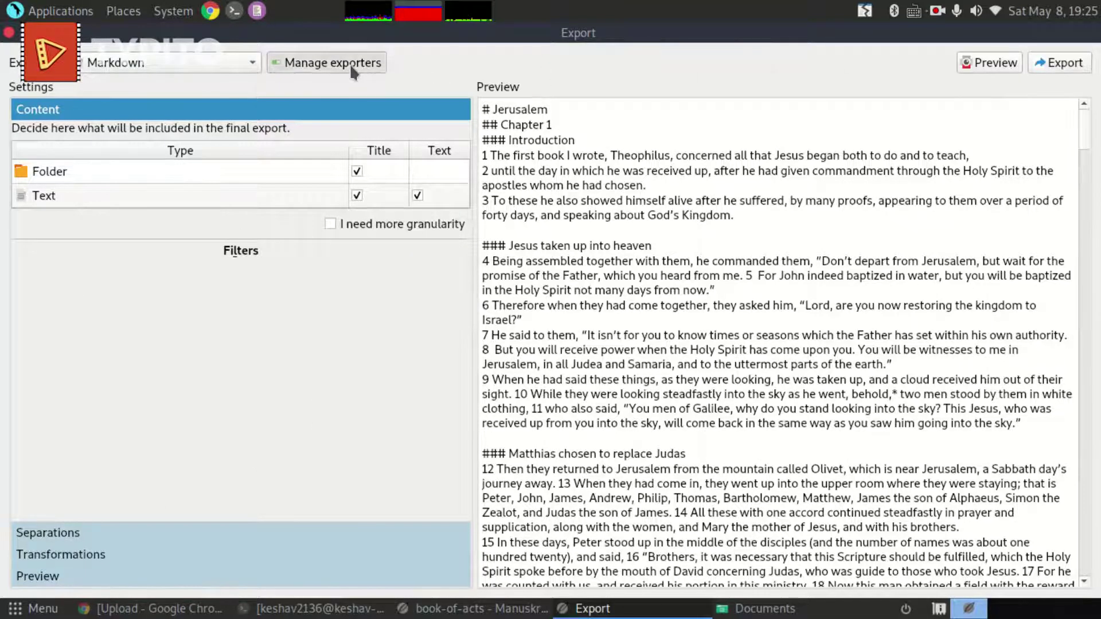
{"action": "left_click", "coordinate": [479, 269]}
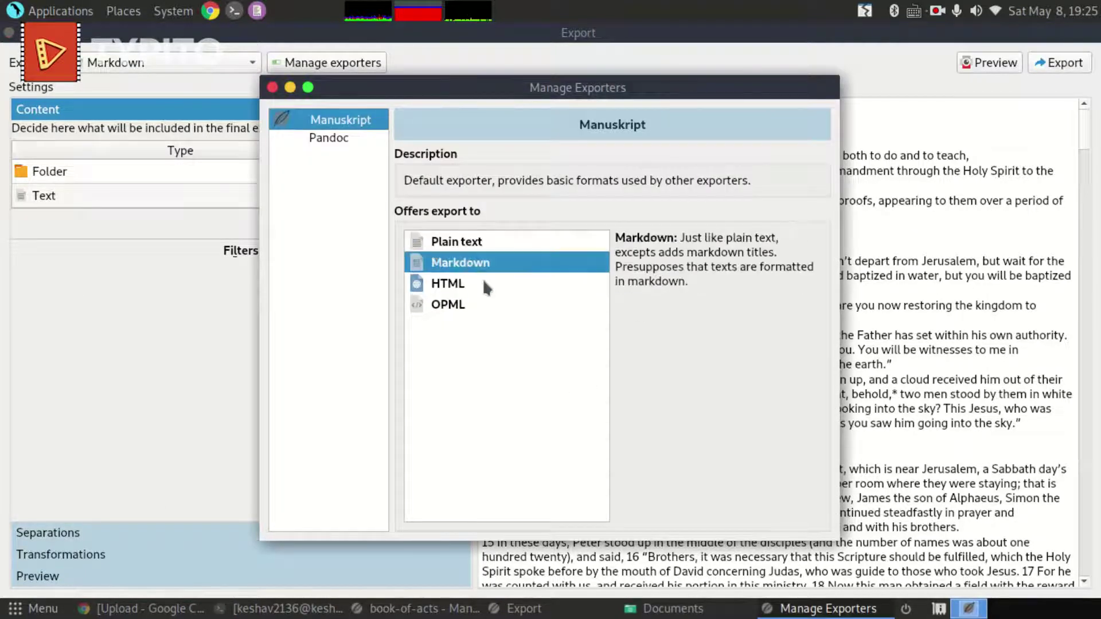
{"action": "left_click", "coordinate": [482, 281]}
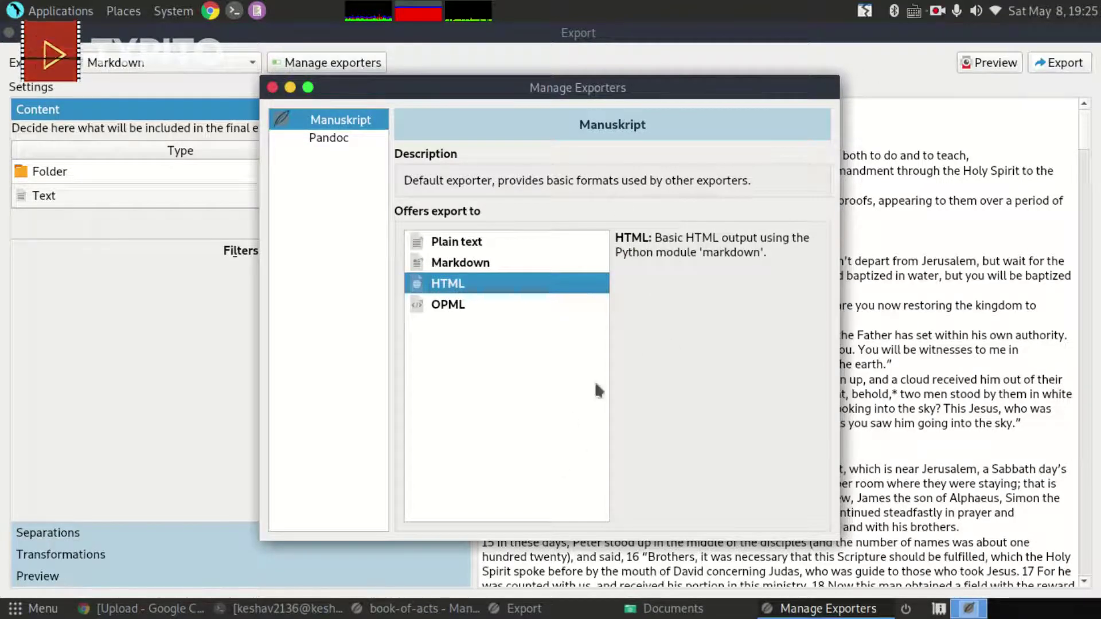
{"action": "left_click", "coordinate": [512, 246]}
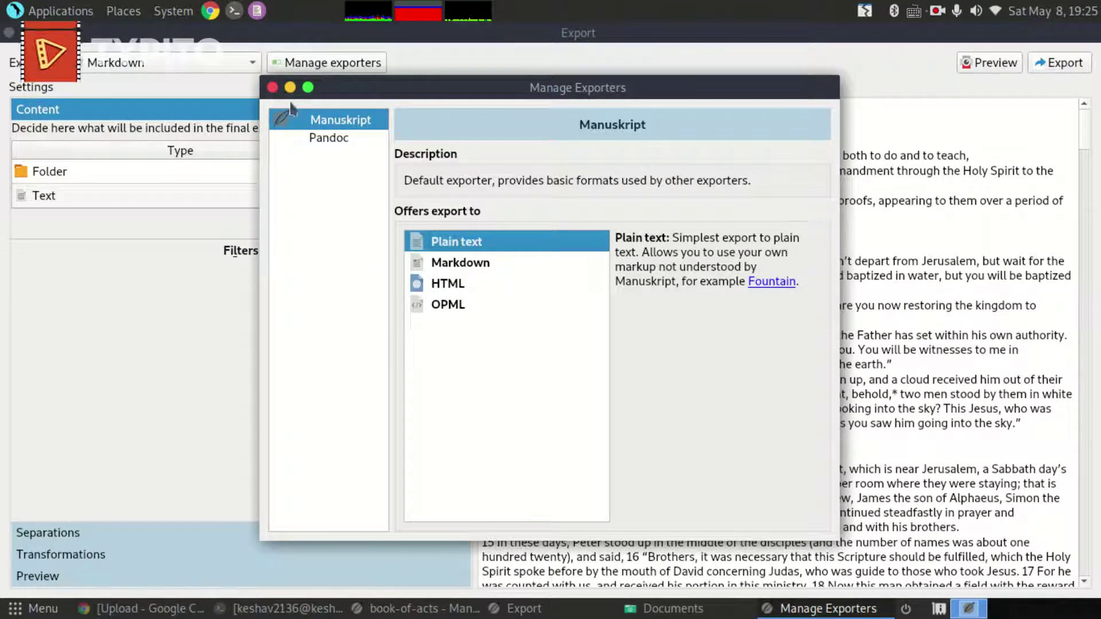
{"action": "left_click", "coordinate": [272, 87]}
{"action": "left_click", "coordinate": [252, 62]}
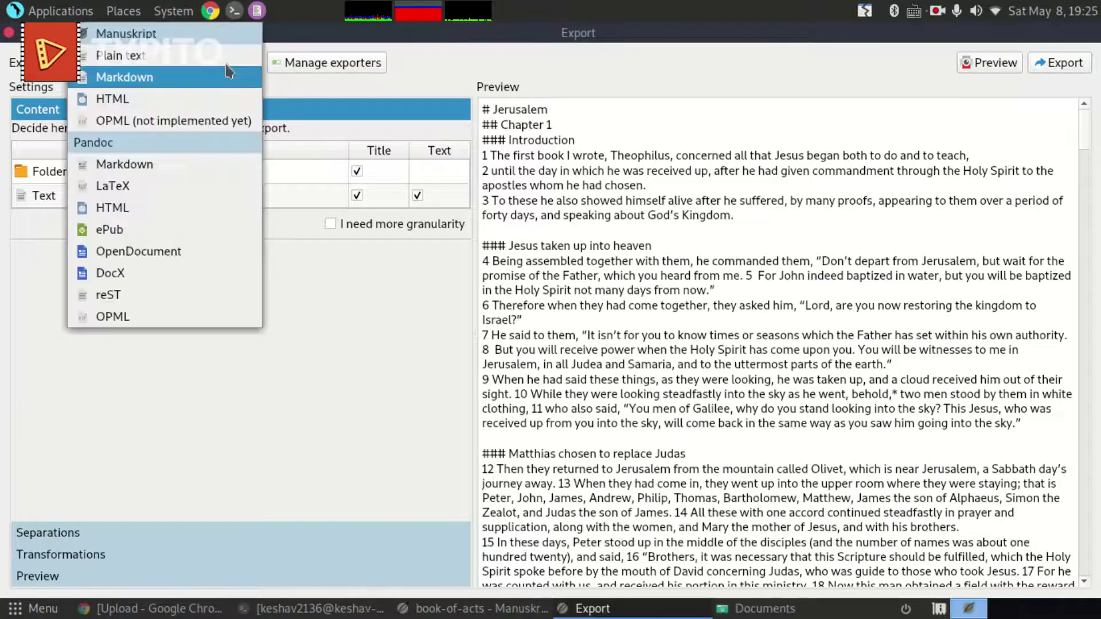
Keep Markdown and check the # Jerusalem and ## Chapter 1 headings in the preview.
{"action": "left_click", "coordinate": [408, 377]}
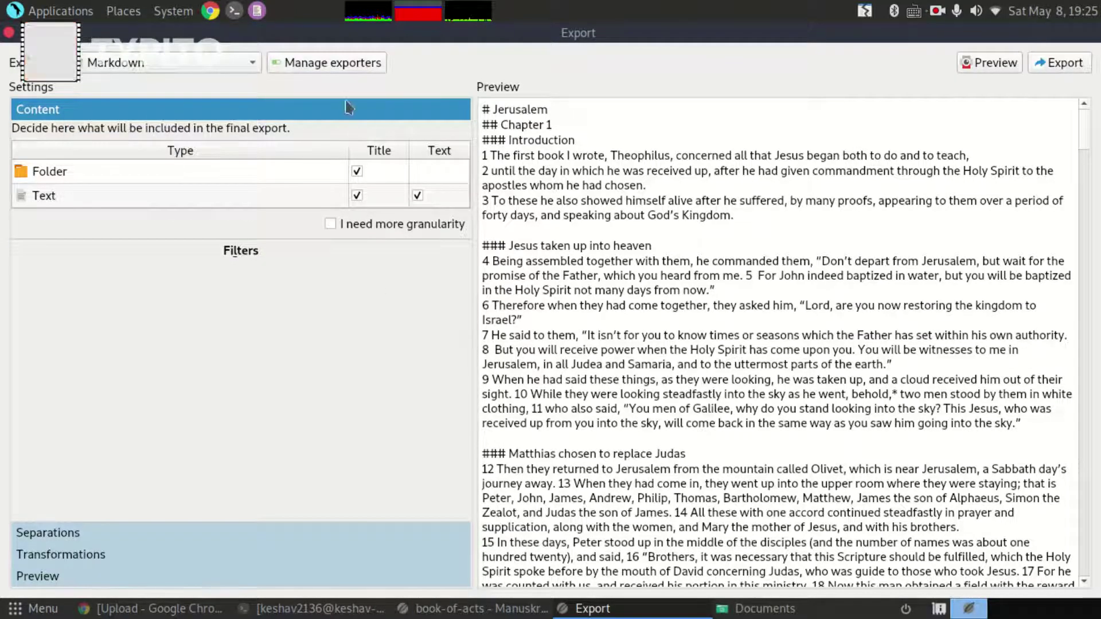
{"action": "scroll", "coordinate": [688, 373], "scroll_direction": "down", "scroll_amount": 10}
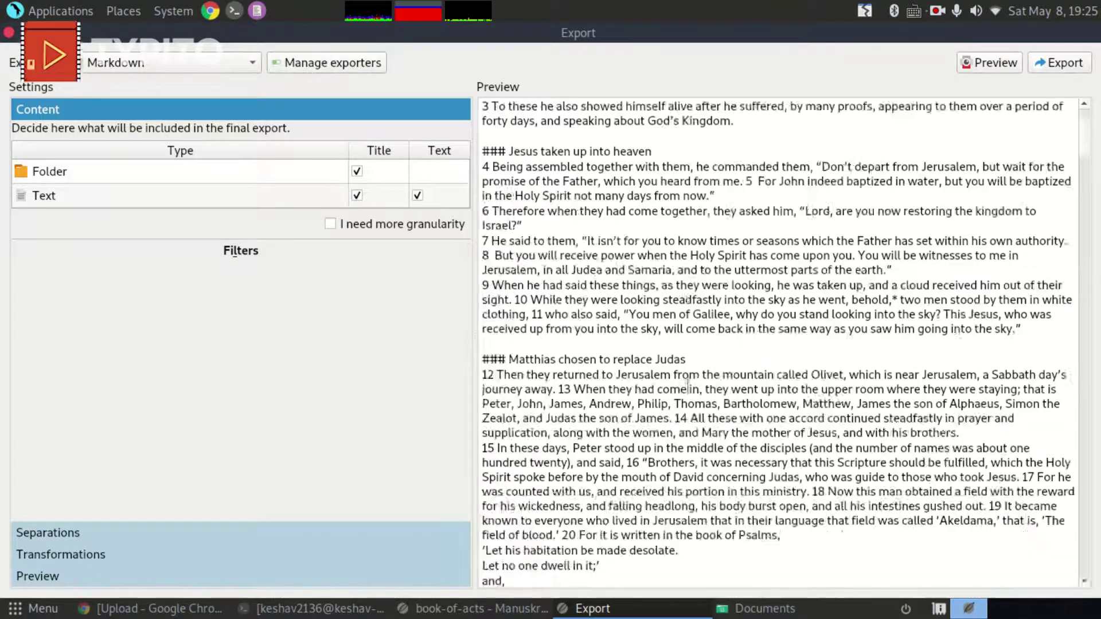
{"action": "scroll", "coordinate": [699, 359], "scroll_direction": "up", "scroll_amount": 10}
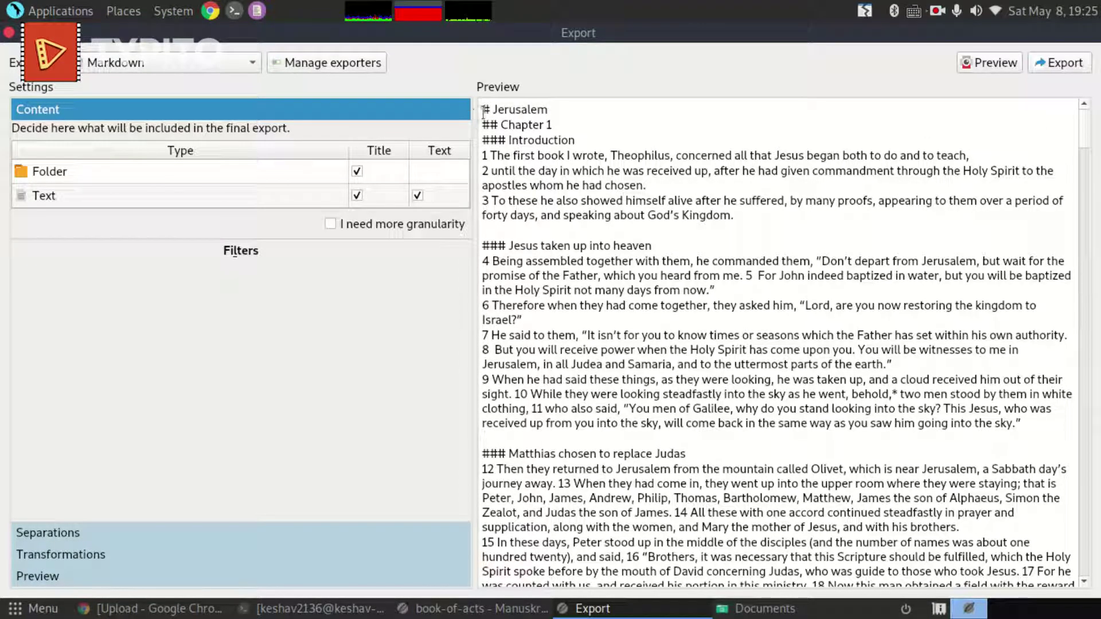
{"action": "left_click_drag", "start_coordinate": [482, 110], "coordinate": [575, 112]}
{"action": "left_click", "coordinate": [555, 129]}
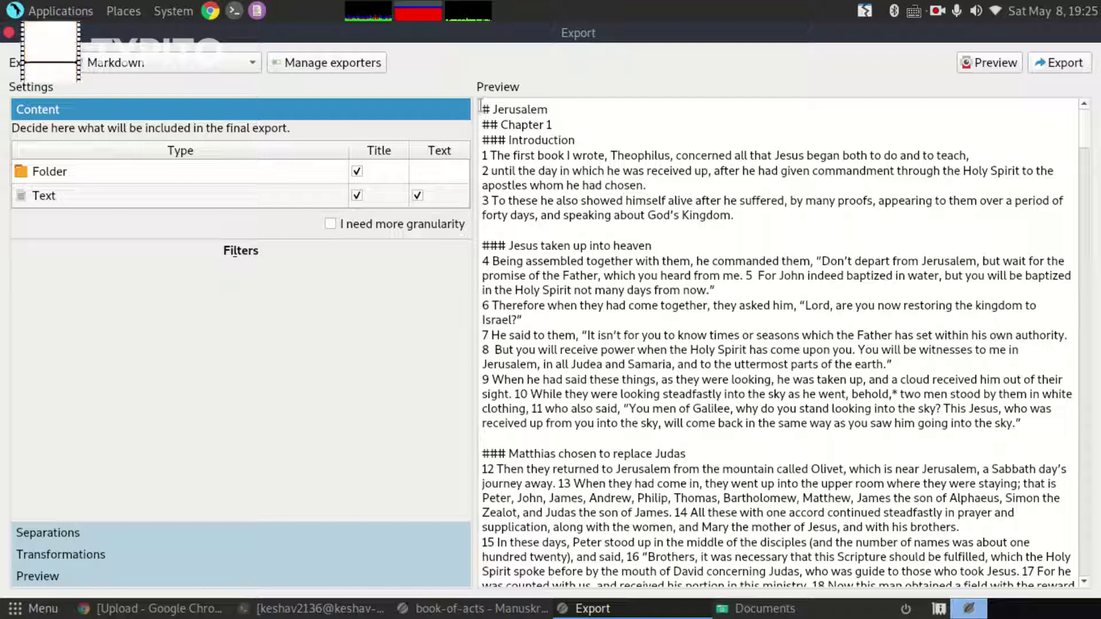
{"action": "left_click_drag", "start_coordinate": [482, 109], "coordinate": [600, 121]}
{"action": "left_click", "coordinate": [671, 191]}
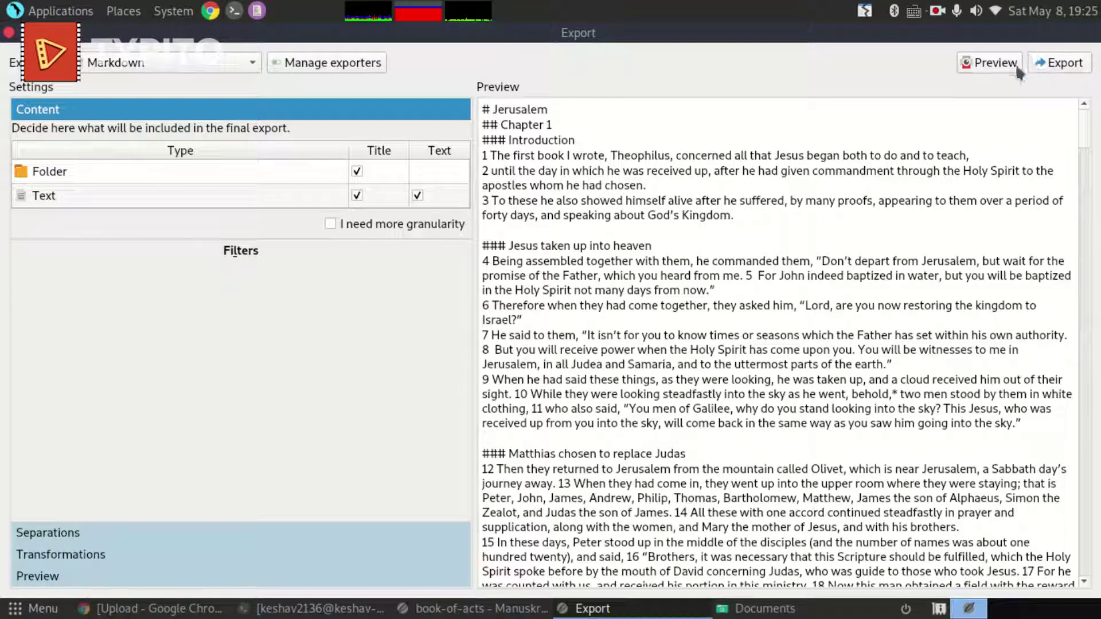
Refresh the preview and open the Export save dialog twice, cancelling both times.
{"action": "left_click", "coordinate": [996, 63]}
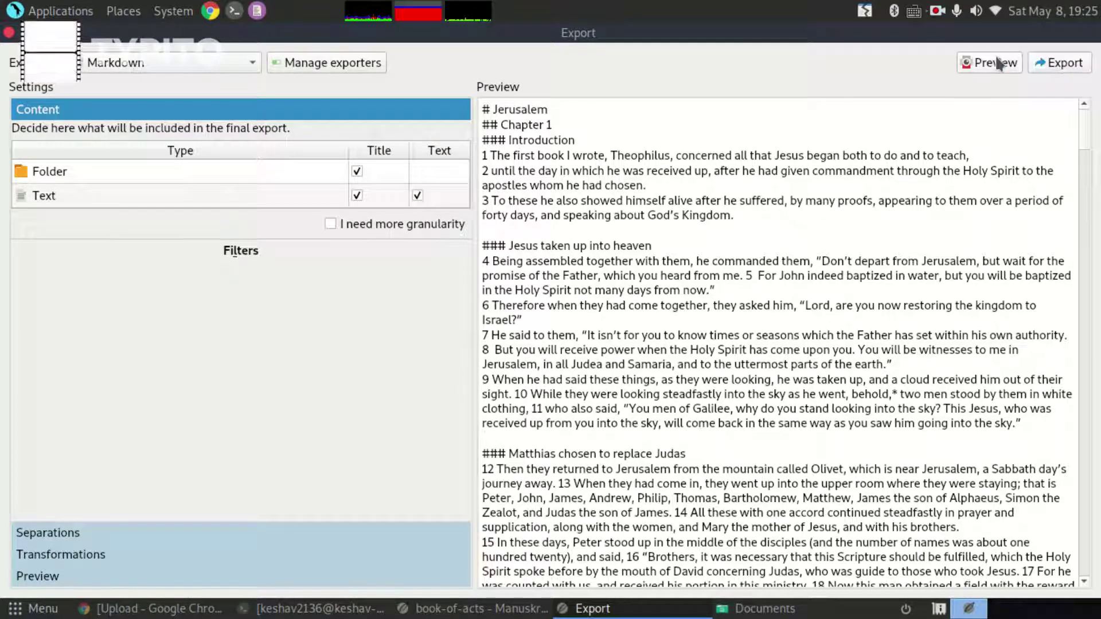
{"action": "left_click", "coordinate": [1036, 61]}
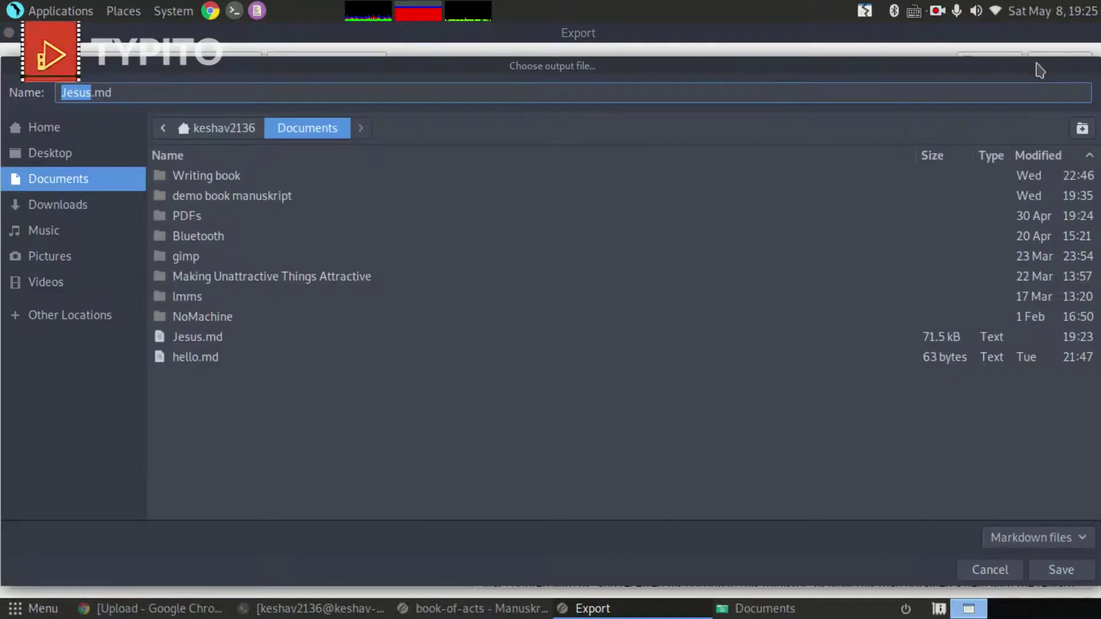
{"action": "left_click", "coordinate": [995, 572]}
{"action": "left_click", "coordinate": [1041, 70]}
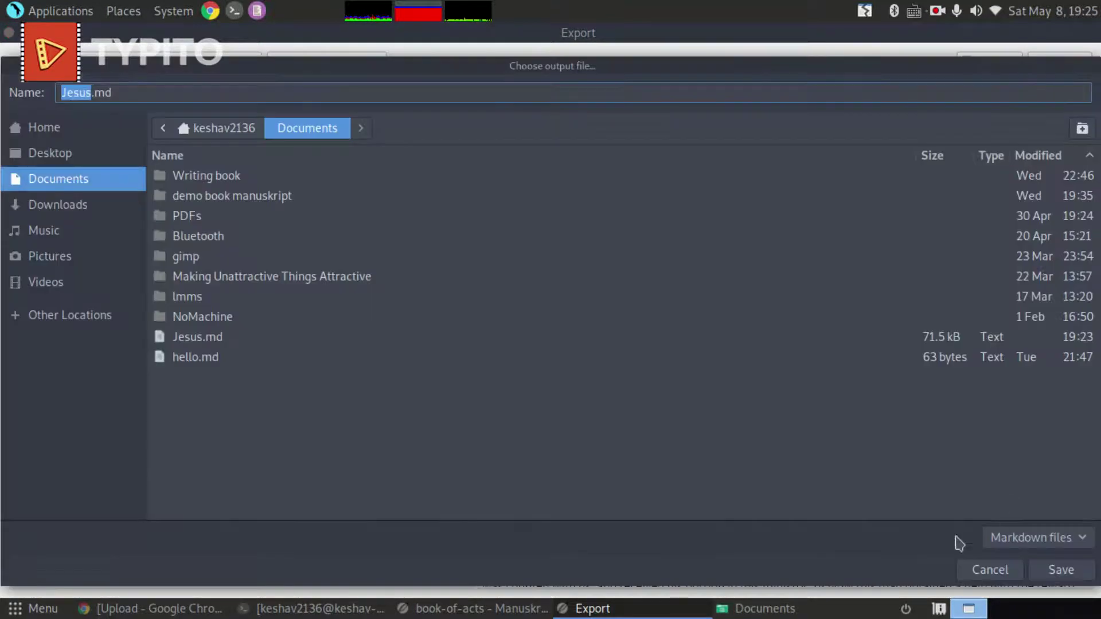
{"action": "left_click", "coordinate": [990, 570]}
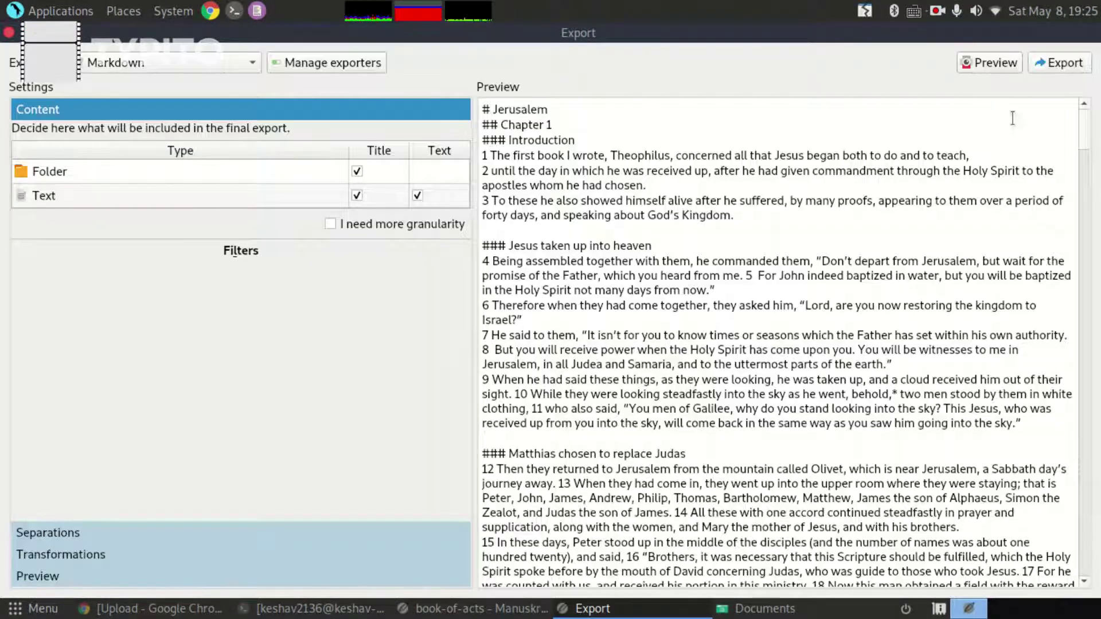
{"action": "left_click", "coordinate": [982, 65]}
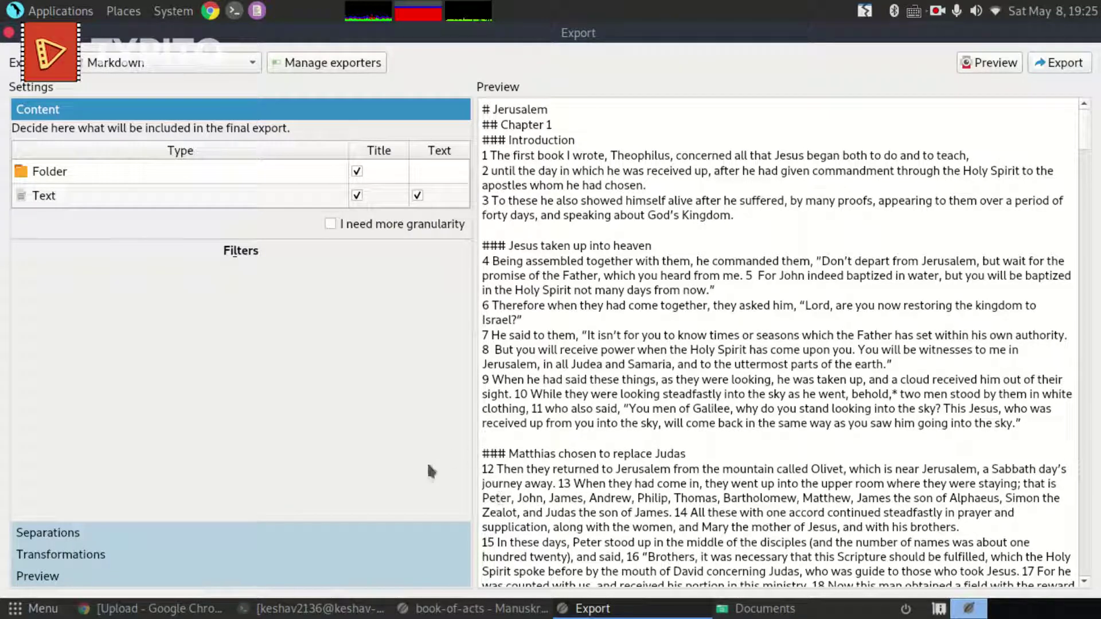
Launch LibreOffice Writer by searching 'write', then close the Export window and Documents file manager.
{"action": "key", "text": "super"}
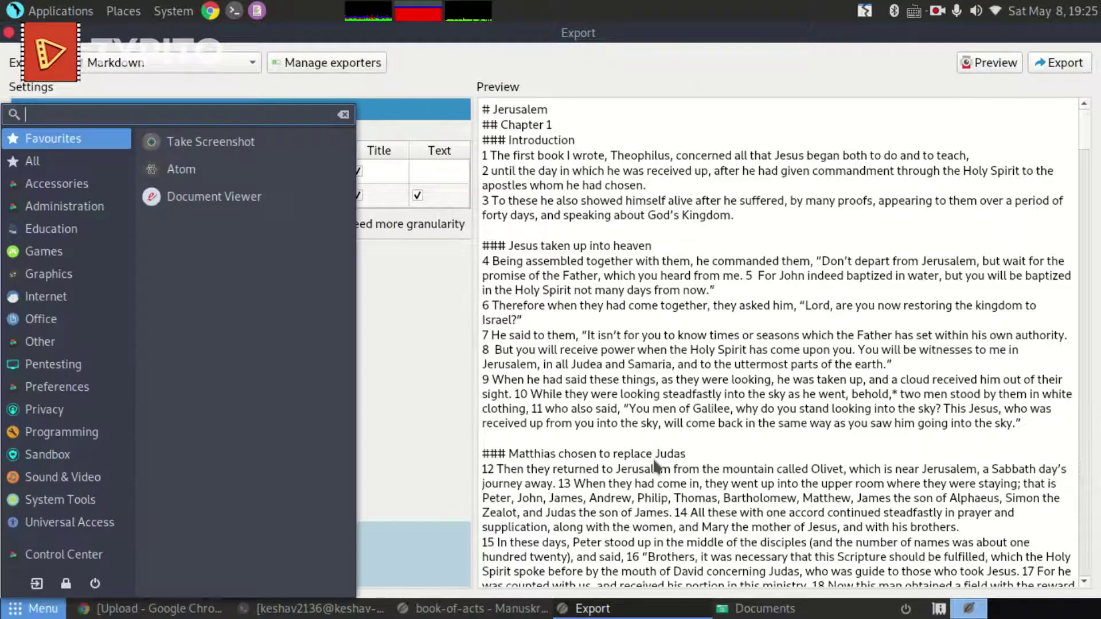
{"action": "type", "text": "write"}
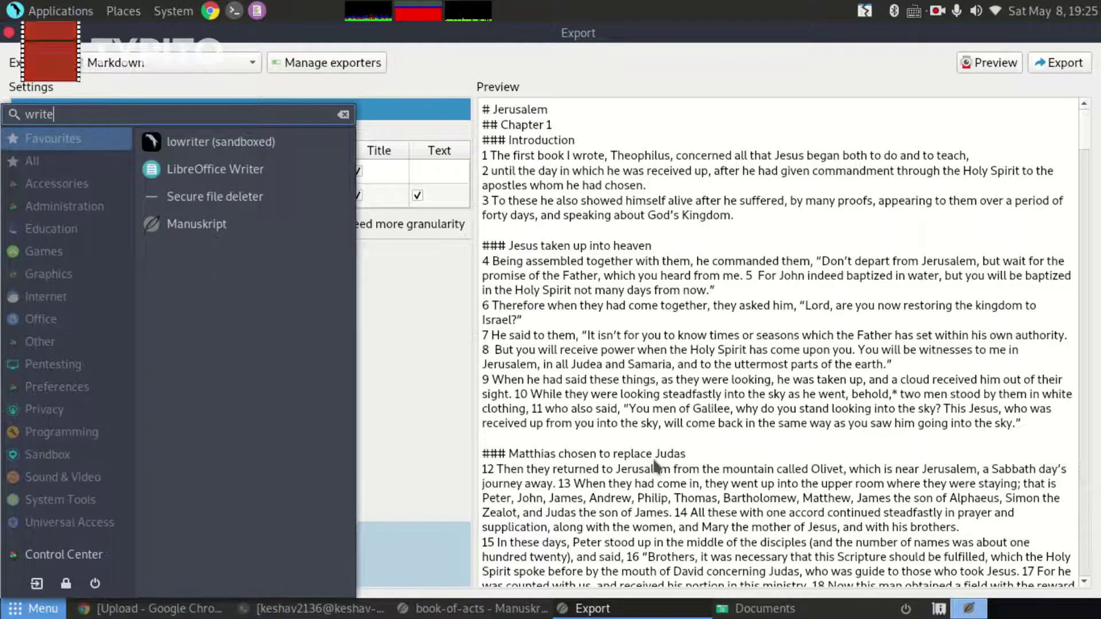
{"action": "key", "text": "Down"}
{"action": "key", "text": "Down"}
{"action": "key", "text": "Down"}
{"action": "key", "text": "Down"}
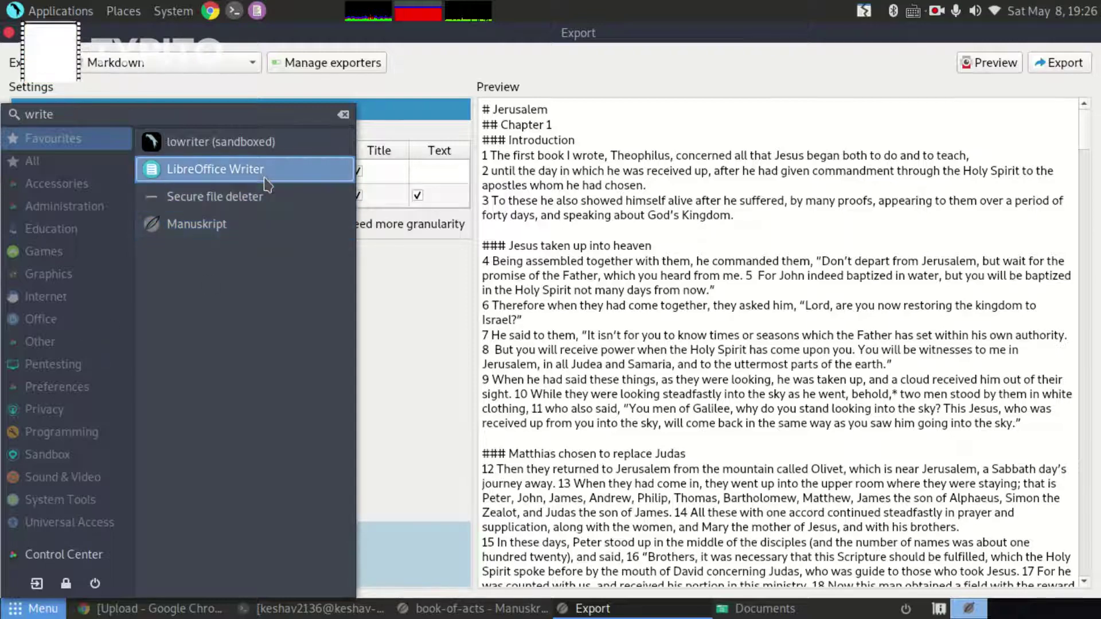
{"action": "left_click", "coordinate": [264, 178]}
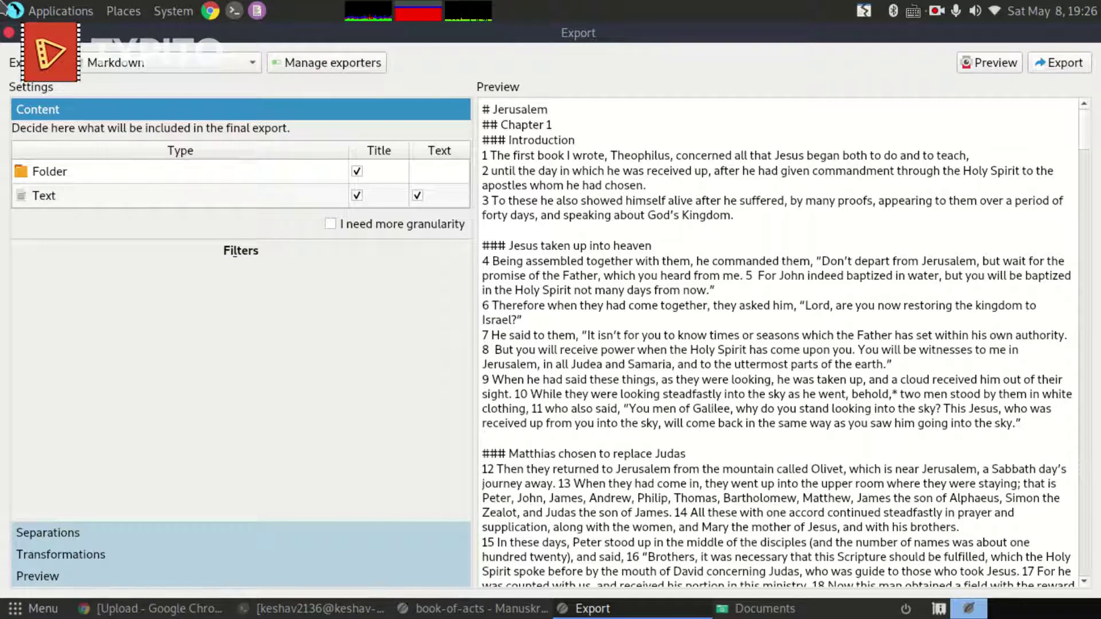
{"action": "key", "text": "Escape"}
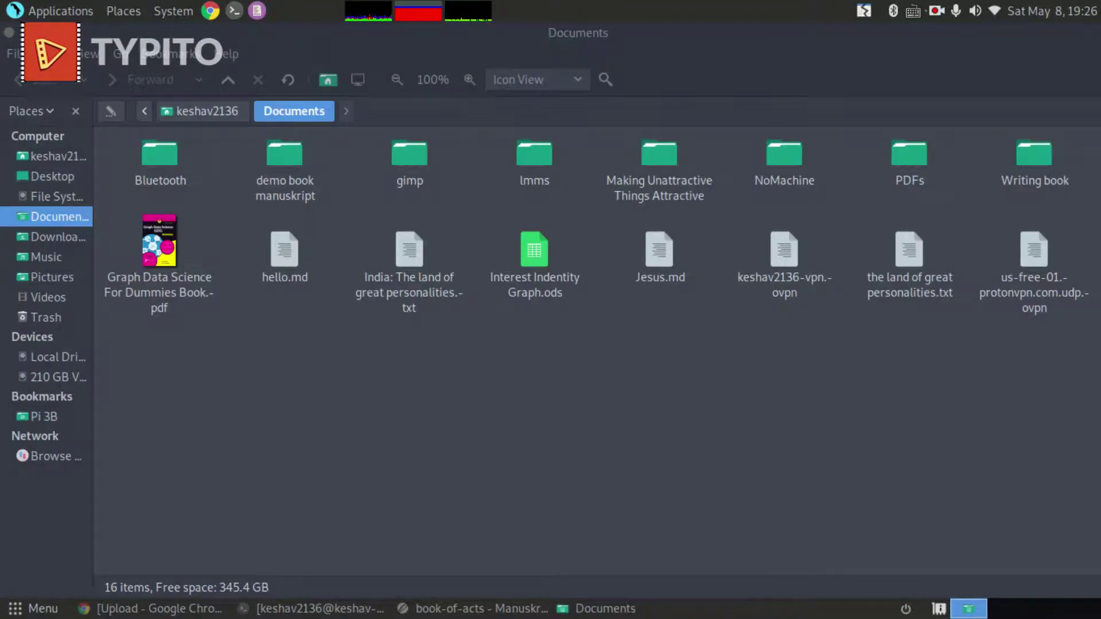
{"action": "left_click", "coordinate": [10, 32]}
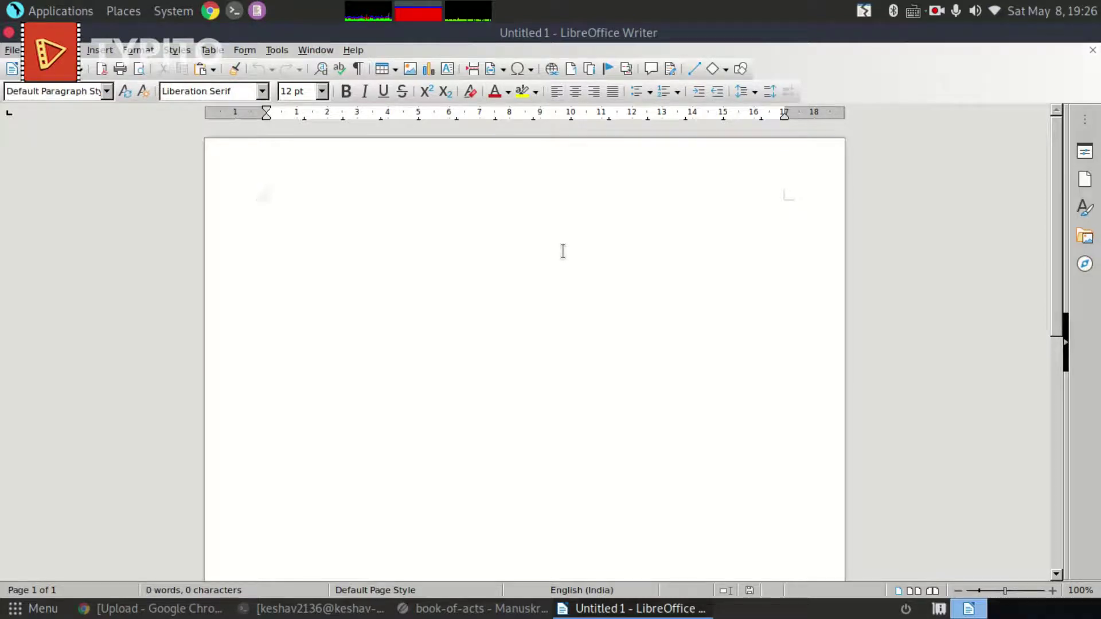
Make the first line a Heading 1 holding the author's name, correcting typos.
{"action": "key", "text": "ctrl+1"}
{"action": "type", "text": "Hello"}
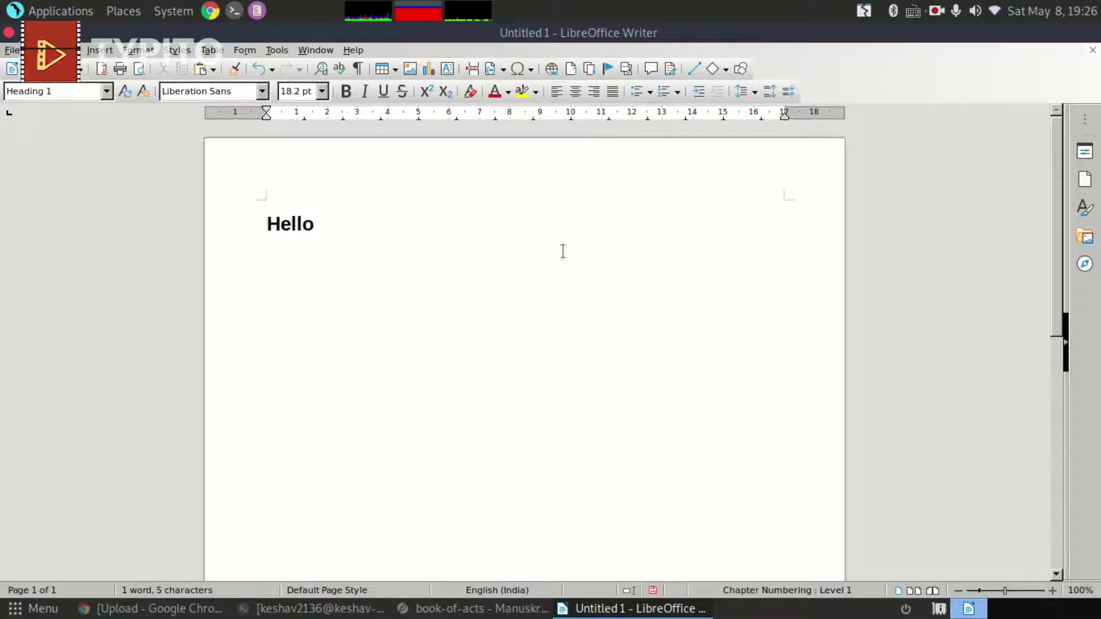
{"action": "key", "text": "ctrl+a"}
{"action": "key", "text": "BackSpace"}
{"action": "type", "text": "Kesahj"}
{"action": "key", "text": "BackSpace"}
{"action": "key", "text": "BackSpace"}
{"action": "key", "text": "BackSpace"}
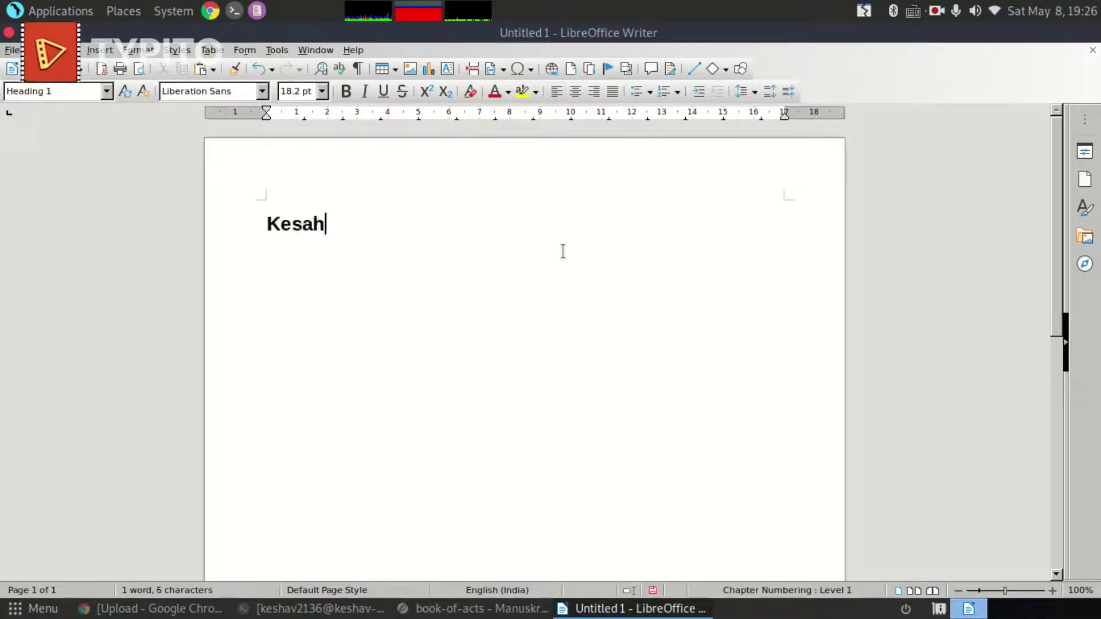
{"action": "type", "text": "hav SHarma"}
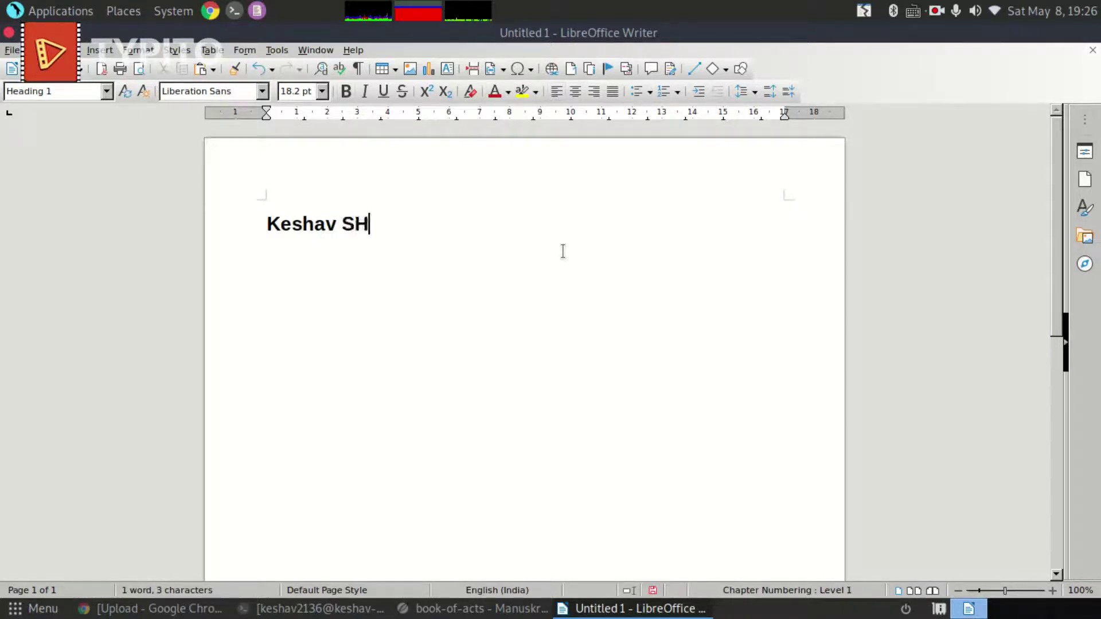
{"action": "key", "text": "Left"}
{"action": "key", "text": "Left"}
{"action": "key", "text": "Left"}
{"action": "key", "text": "Left"}
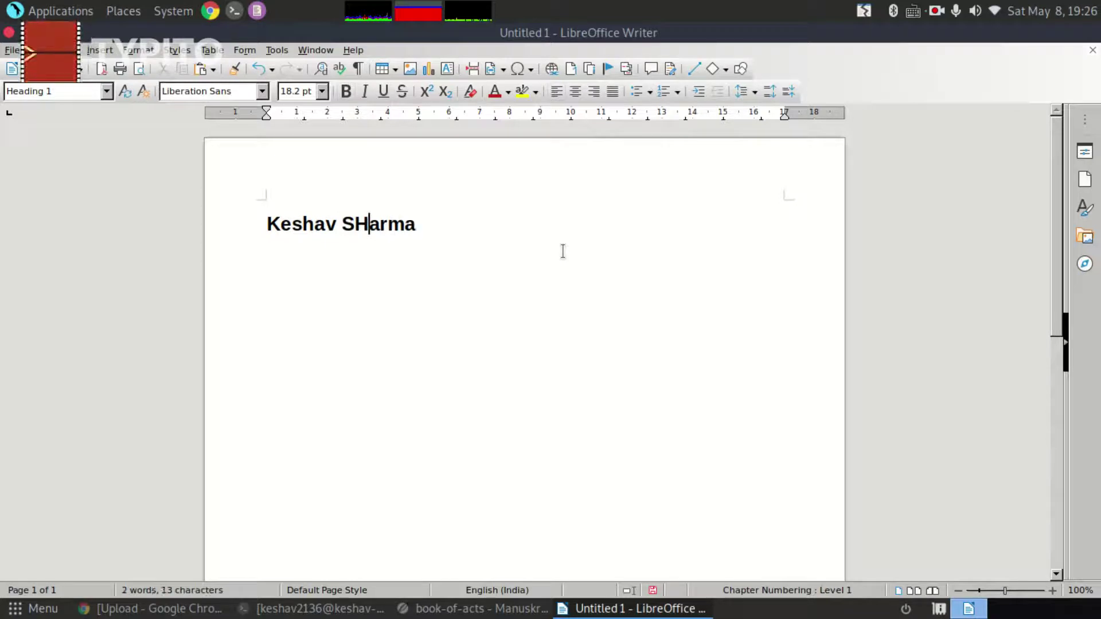
{"action": "key", "text": "BackSpace"}
{"action": "type", "text": "h"}
{"action": "key", "text": "End"}
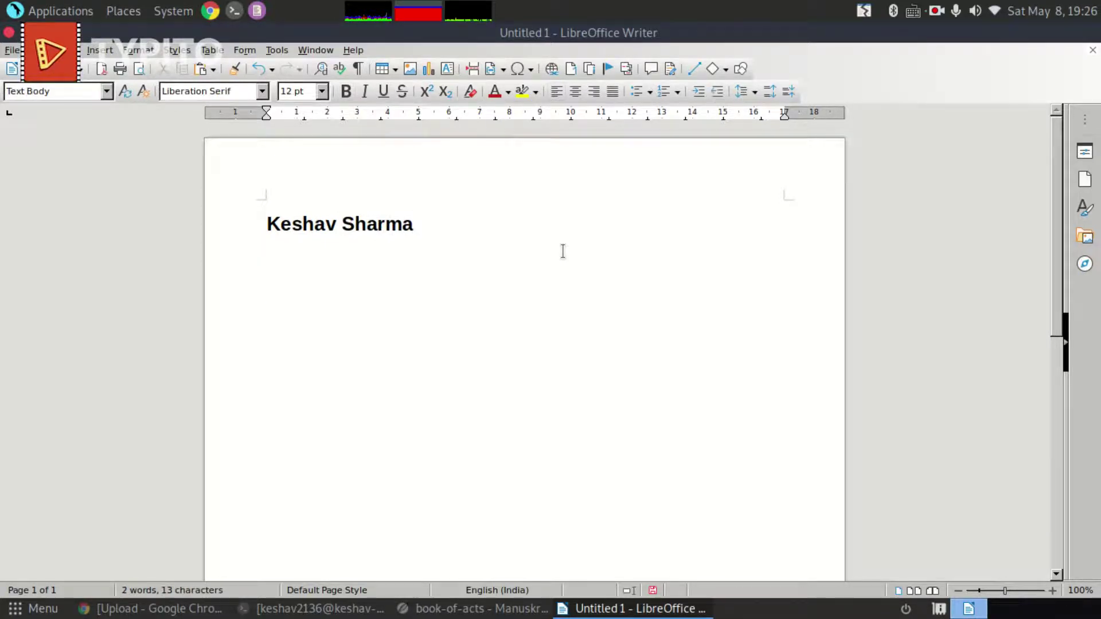
Try Heading 1 and Heading 2 on the next line, removing the stray H typed there.
{"action": "key", "text": "ctrl+1"}
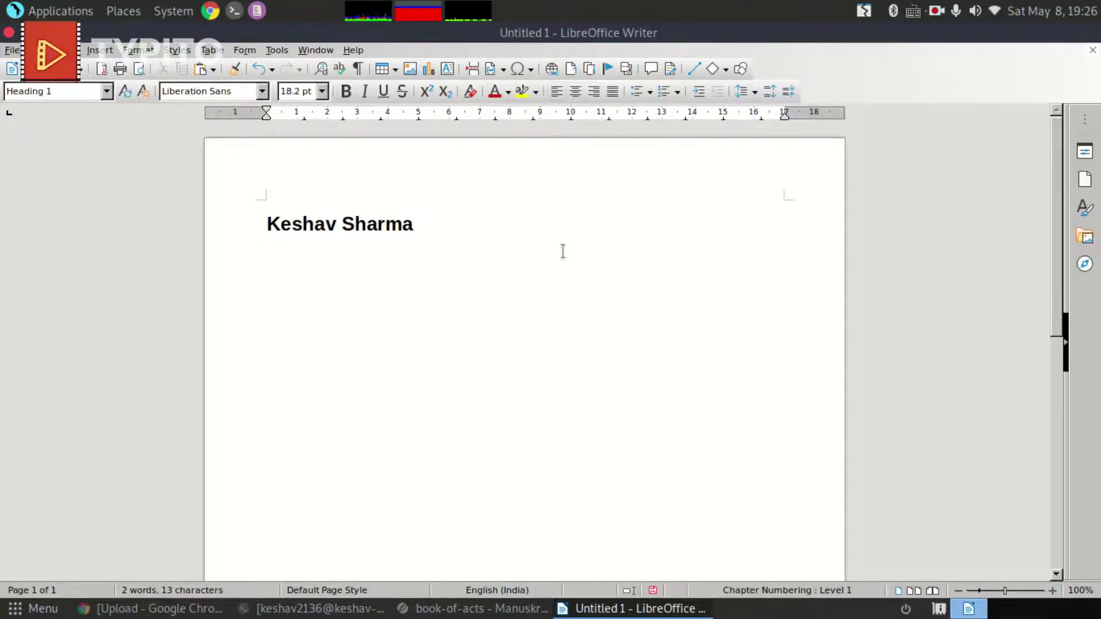
{"action": "type", "text": "H"}
{"action": "key", "text": "BackSpace"}
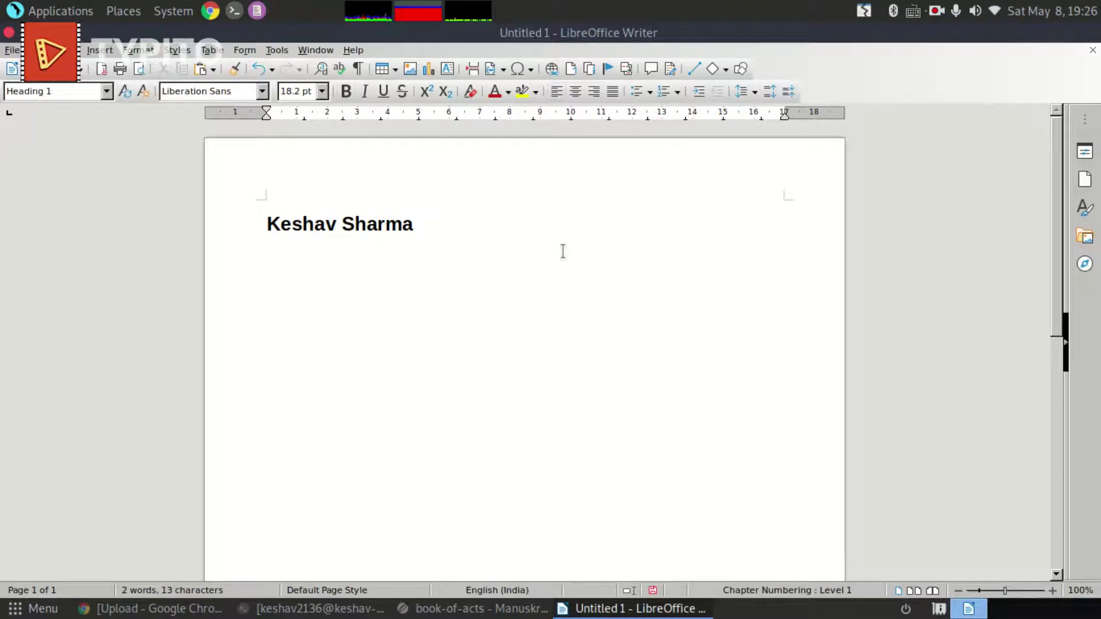
{"action": "key", "text": "ctrl+2"}
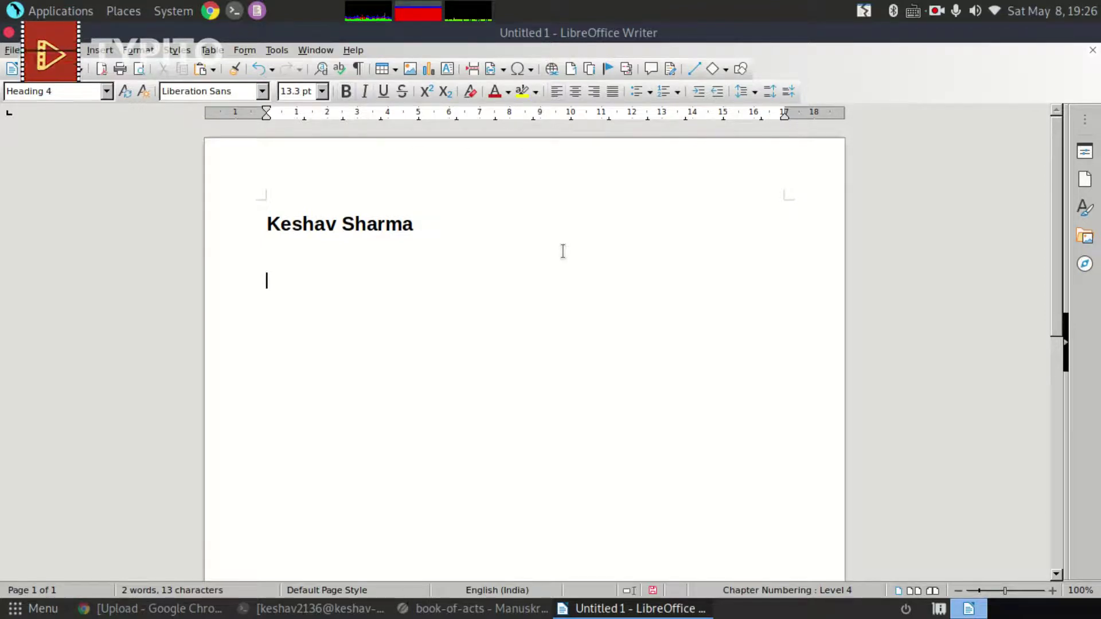
{"action": "type", "text": "H"}
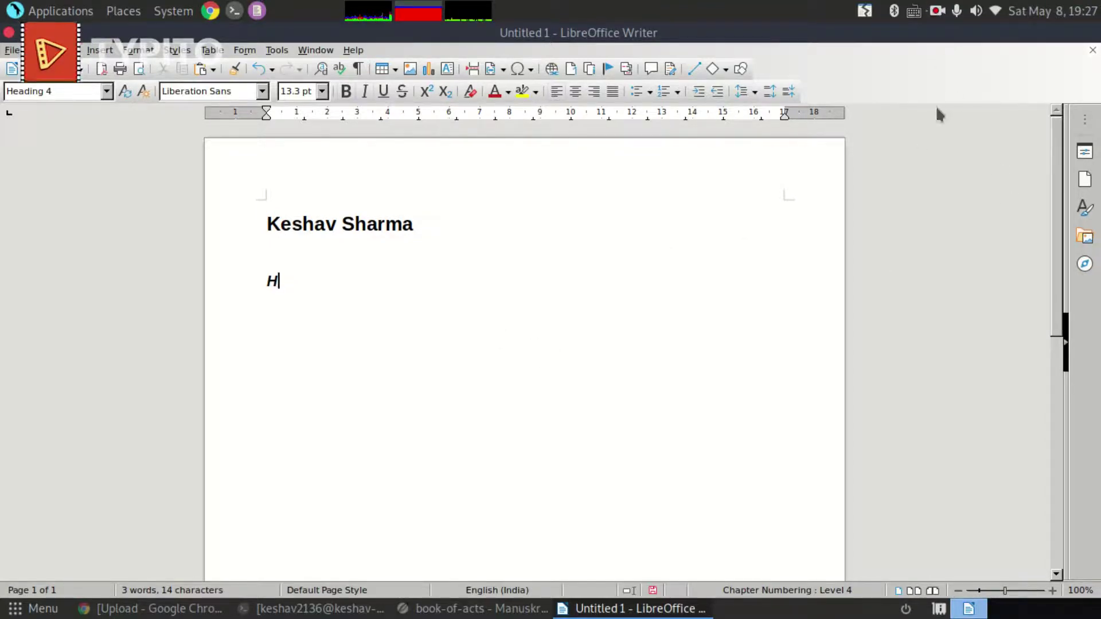
{"action": "left_click", "coordinate": [937, 13]}
{"action": "left_click", "coordinate": [692, 291]}
{"action": "key", "text": "BackSpace"}
{"action": "key", "text": "BackSpace"}
Add a Hello line below the name and try Heading 1, 2, 4 and 3 styles on it.
{"action": "key", "text": "Return"}
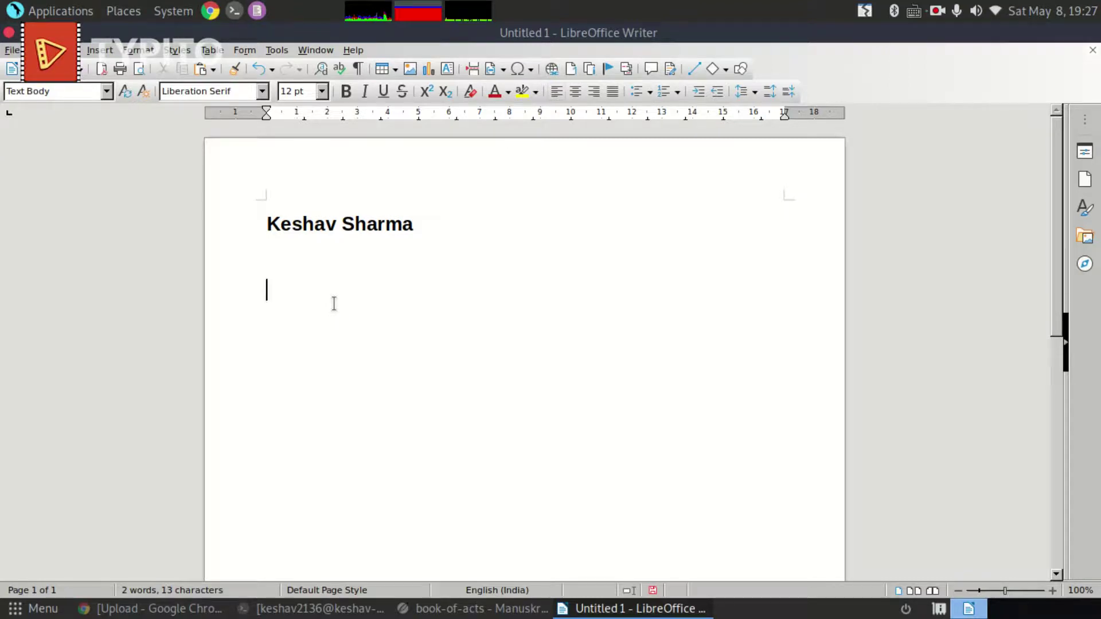
{"action": "key", "text": "ctrl+1"}
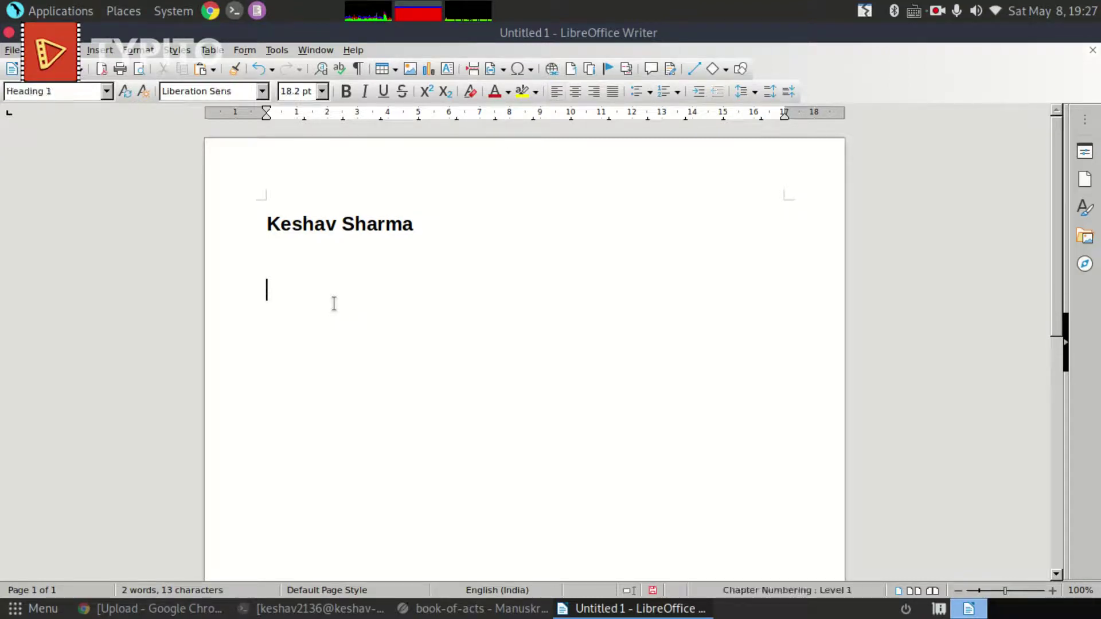
{"action": "type", "text": "Hello"}
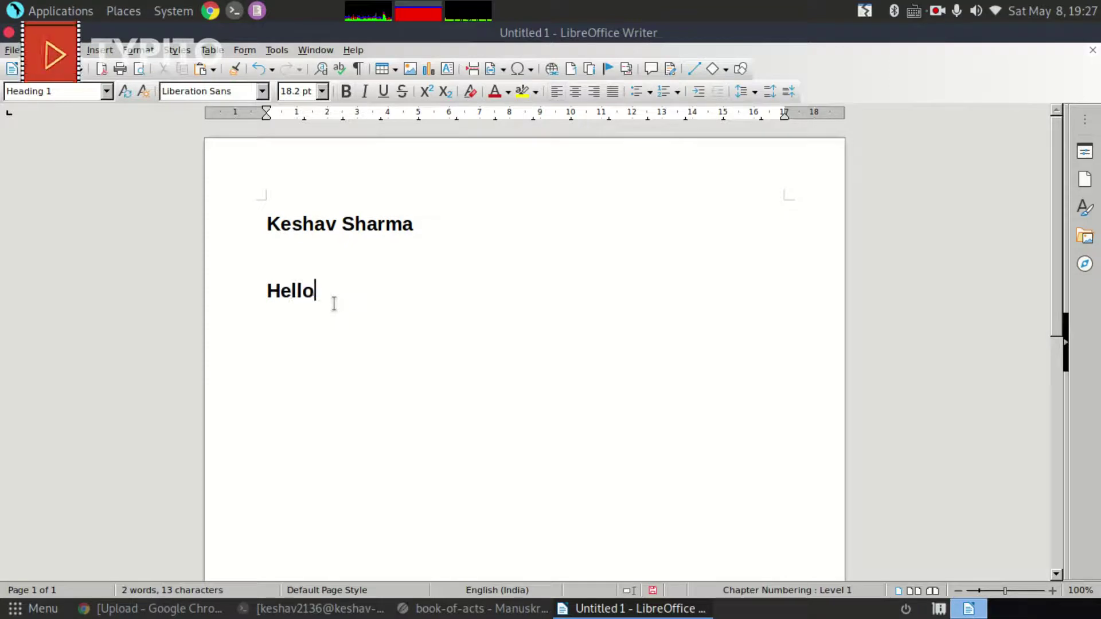
{"action": "key", "text": "ctrl+2"}
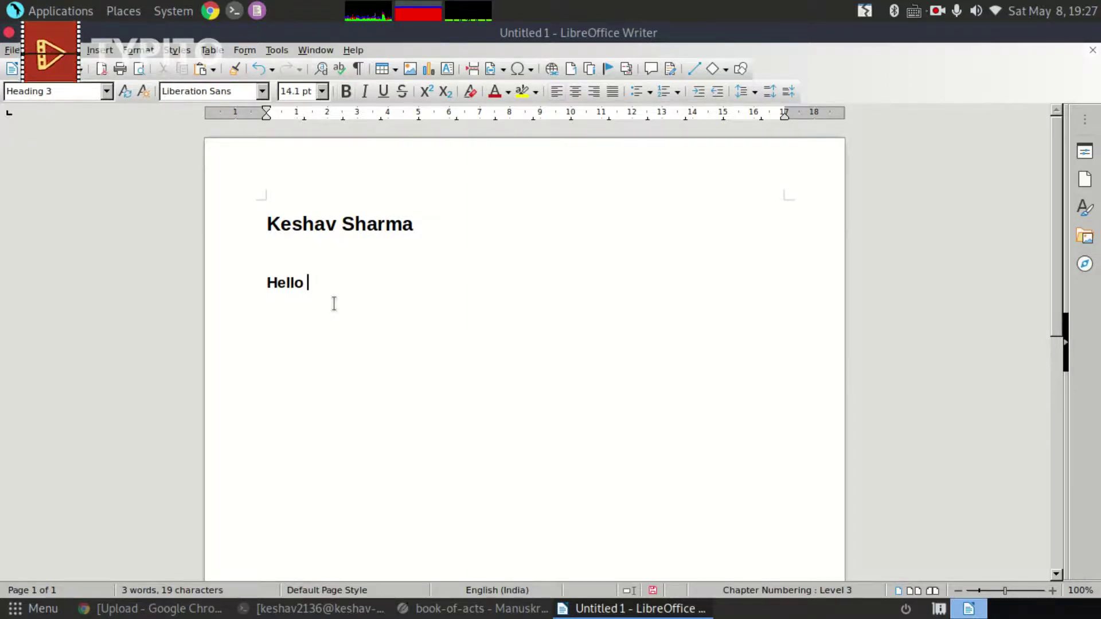
{"action": "key", "text": "ctrl+4"}
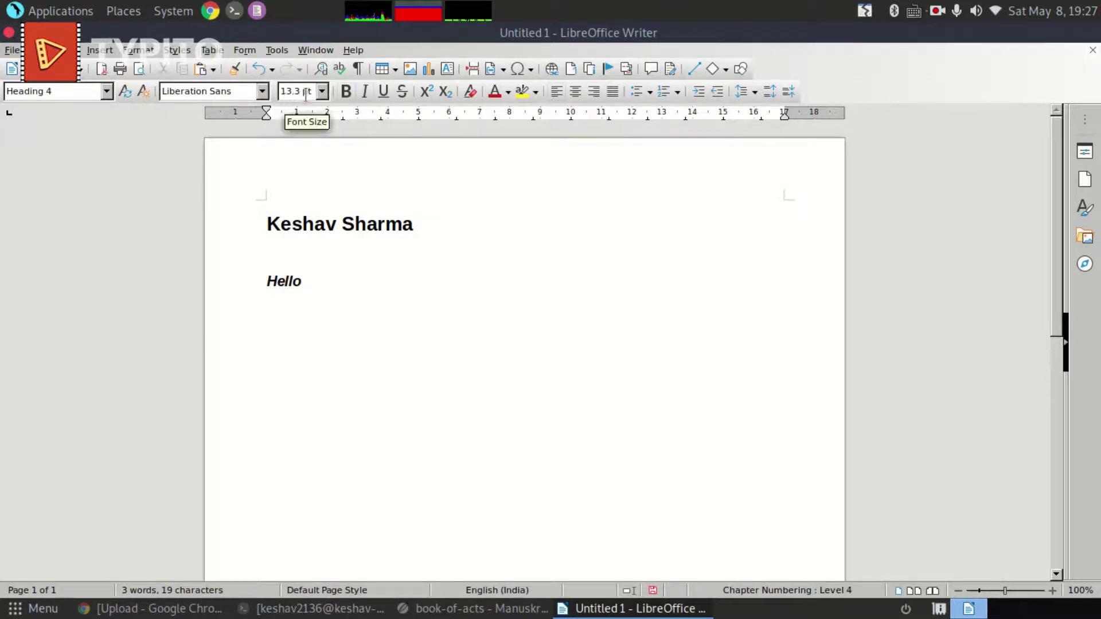
{"action": "left_click", "coordinate": [355, 275]}
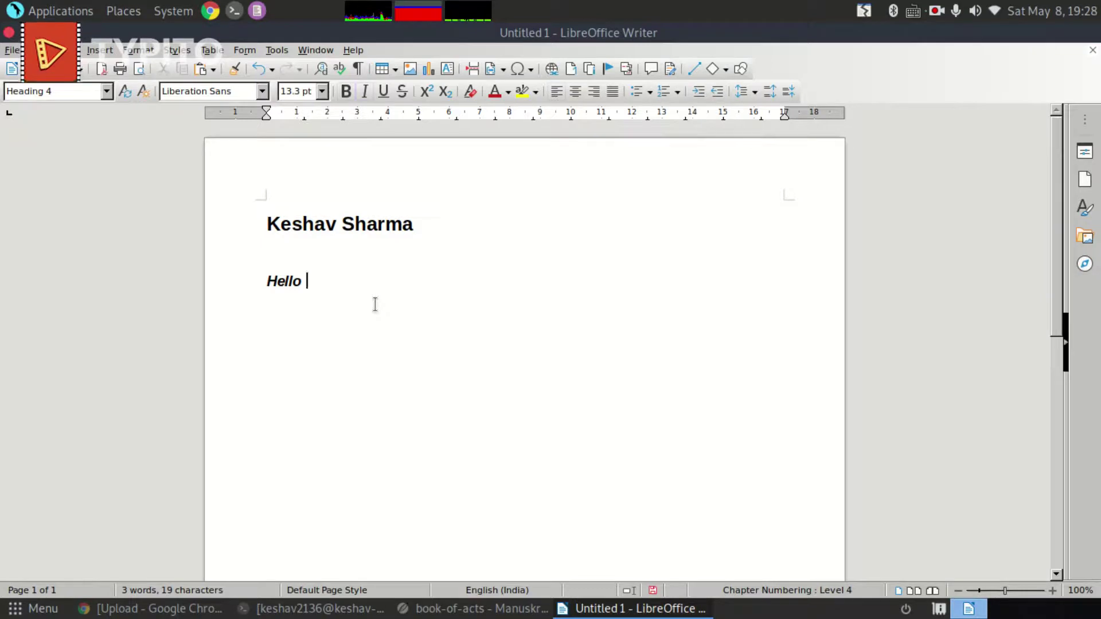
{"action": "key", "text": "ctrl+3"}
{"action": "key", "text": "ctrl+1"}
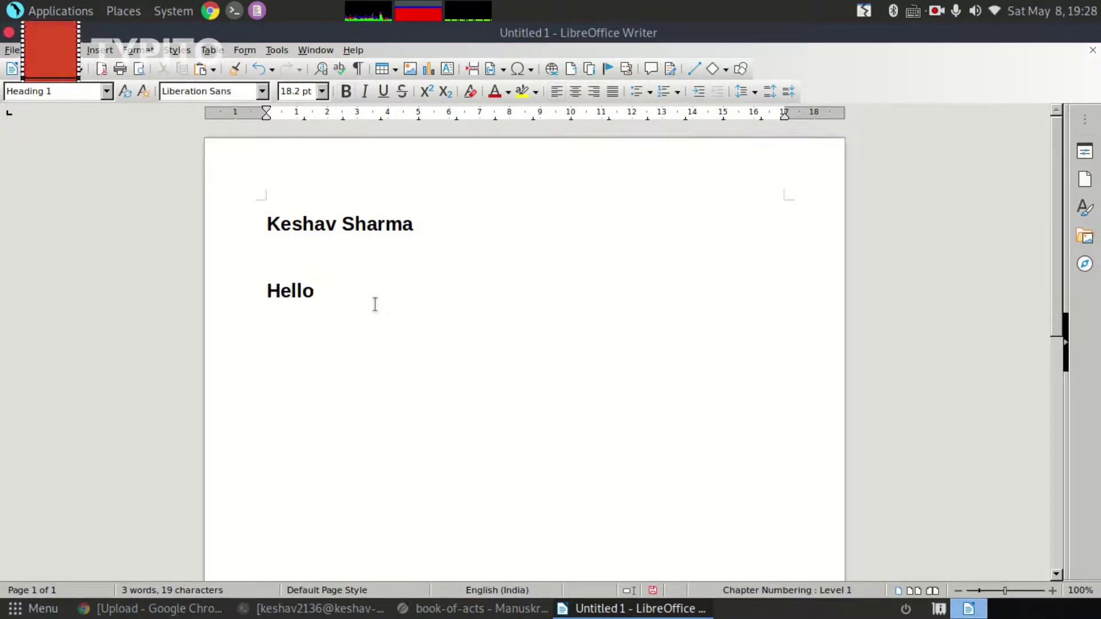
{"action": "key", "text": "ctrl+2"}
{"action": "key", "text": "ctrl+3"}
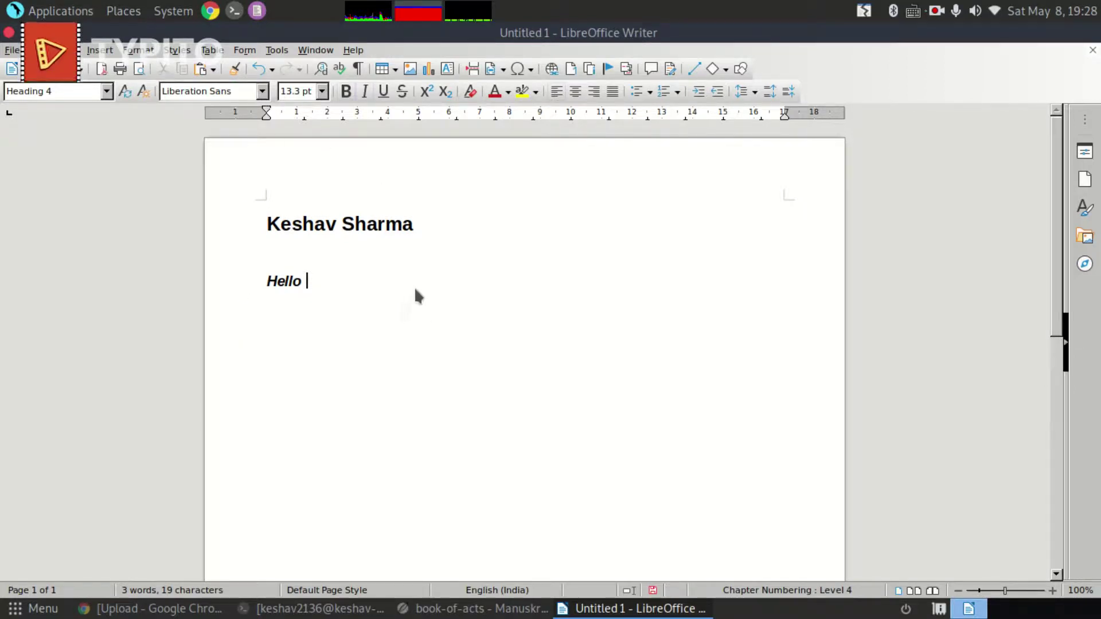
Change the font of Hello to Arimo by searching for Arial.
{"action": "left_click", "coordinate": [263, 91]}
{"action": "left_click", "coordinate": [348, 289]}
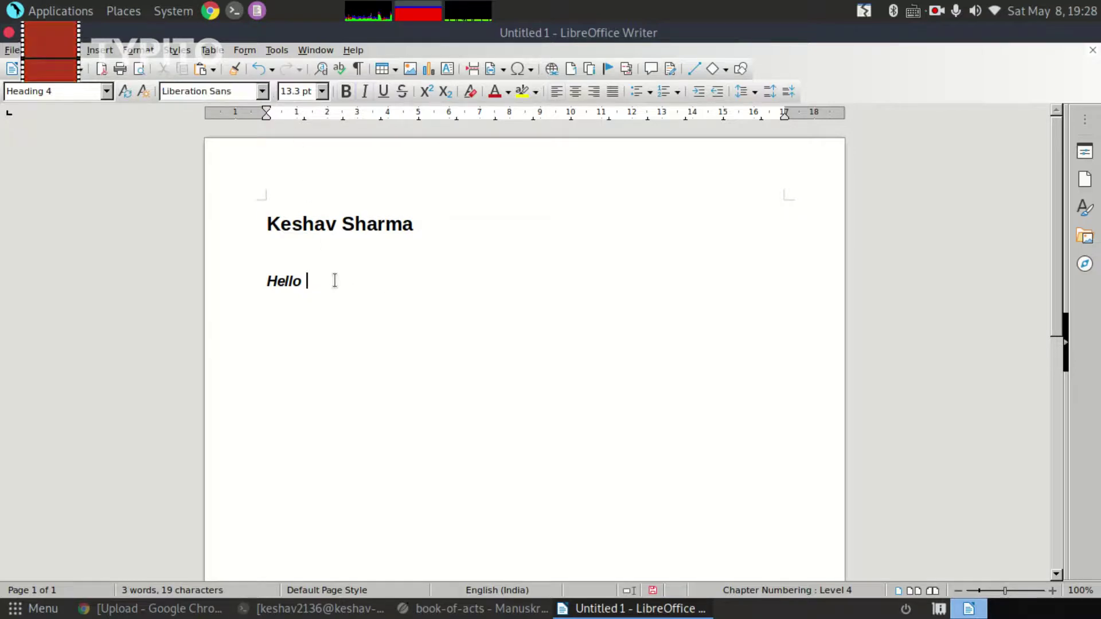
{"action": "left_click_drag", "start_coordinate": [334, 277], "coordinate": [221, 281]}
{"action": "left_click", "coordinate": [262, 92]}
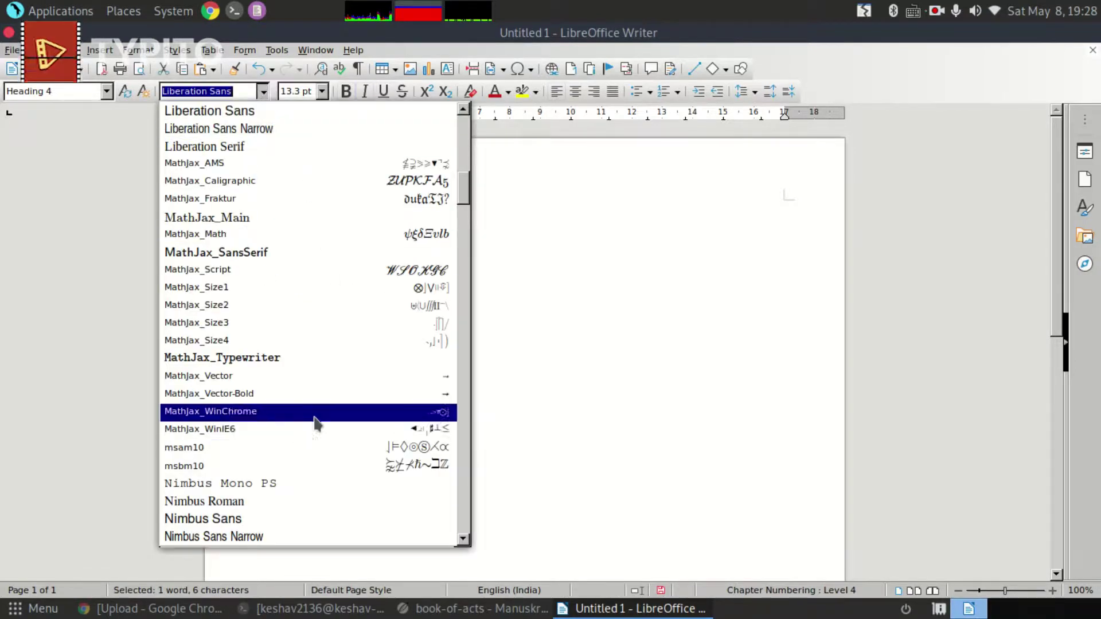
{"action": "scroll", "coordinate": [293, 413], "scroll_direction": "down", "scroll_amount": 6}
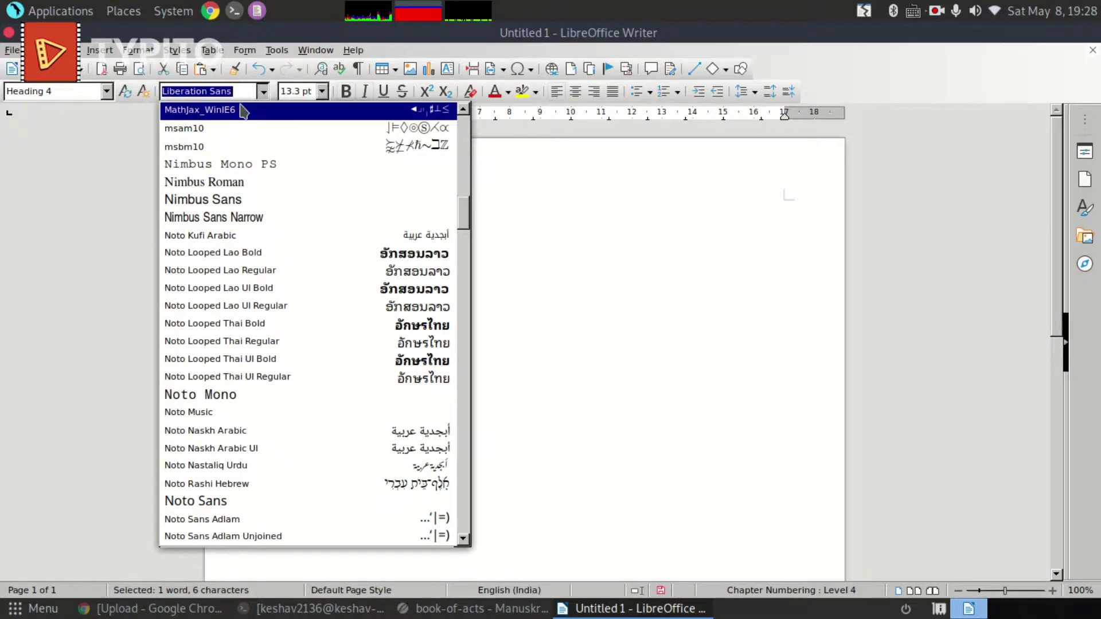
{"action": "type", "text": "Arial"}
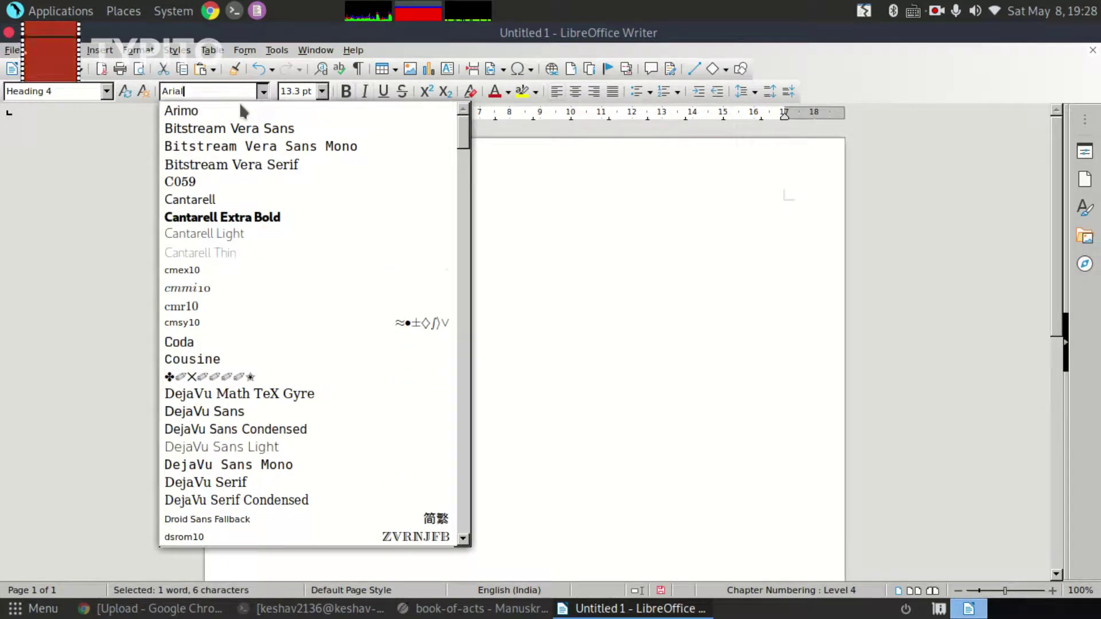
{"action": "key", "text": "Down"}
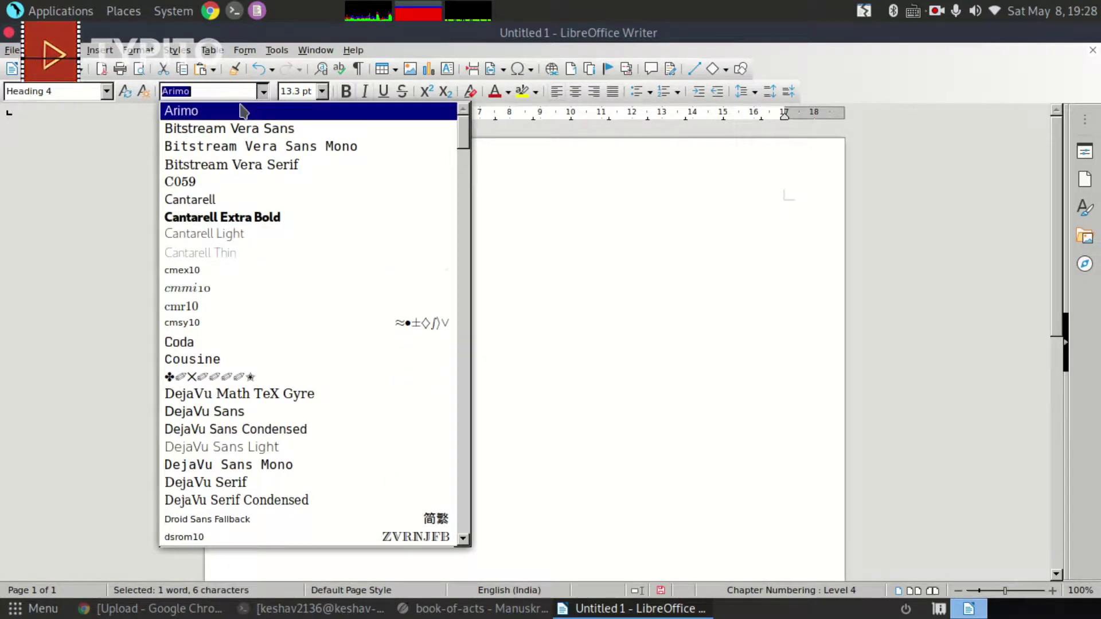
{"action": "key", "text": "Return"}
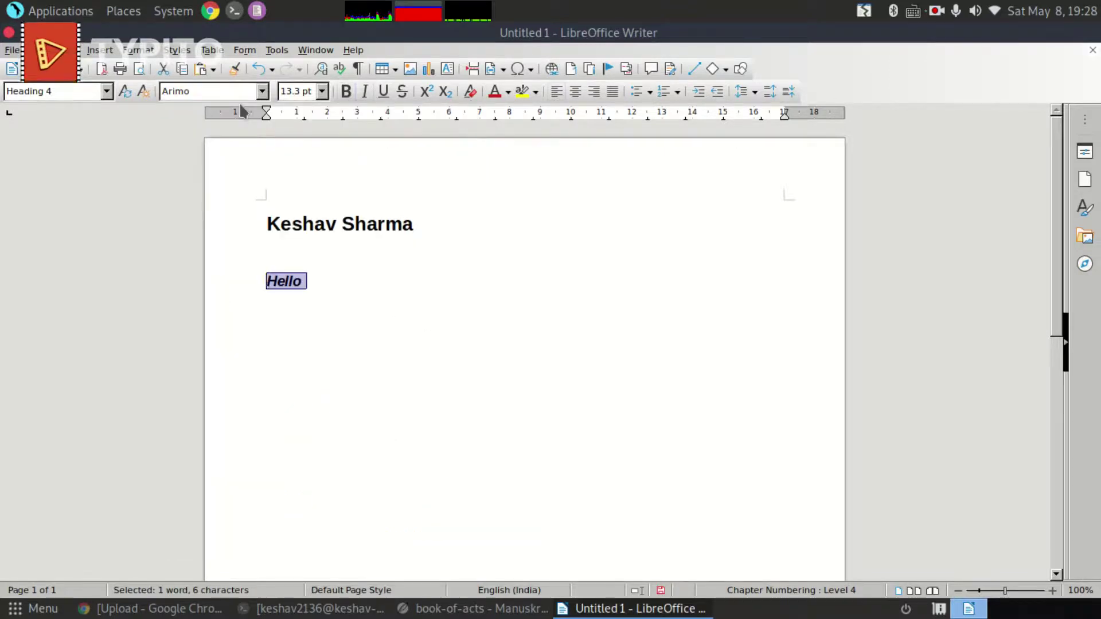
{"action": "left_click", "coordinate": [356, 301]}
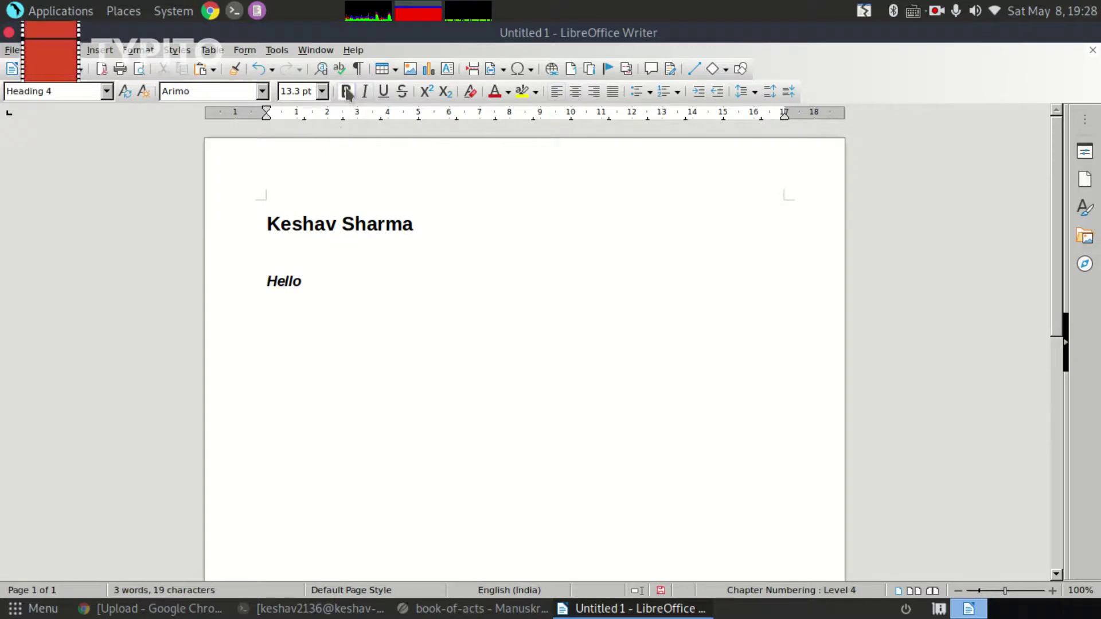
Remove the italic and bold styling from Hello.
{"action": "left_click_drag", "start_coordinate": [312, 284], "coordinate": [261, 281]}
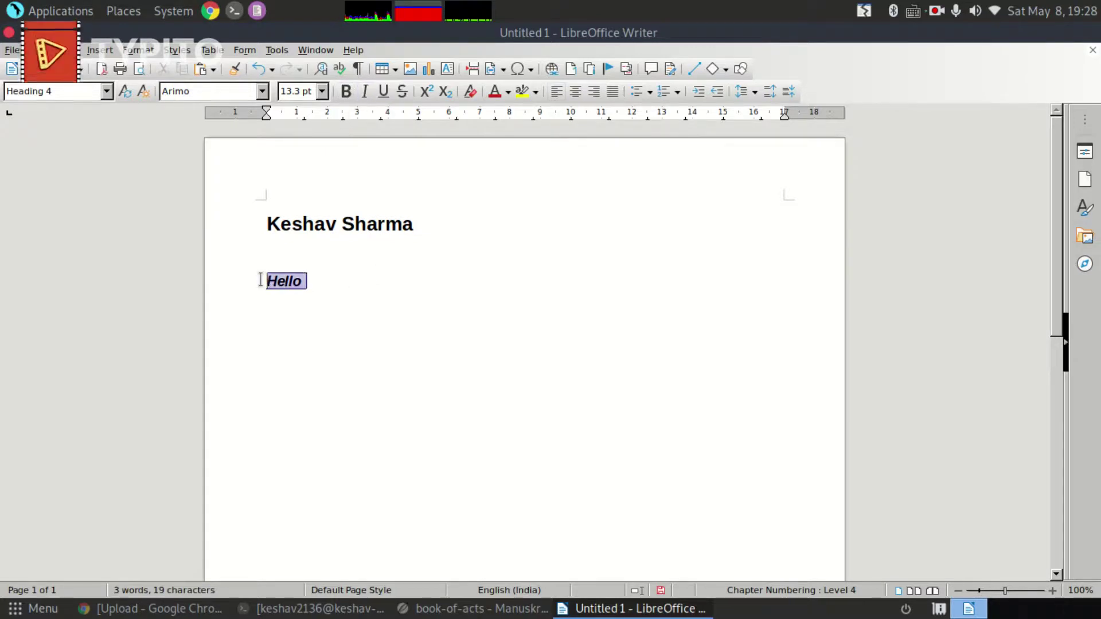
{"action": "key", "text": "ctrl+m"}
{"action": "left_click", "coordinate": [357, 455]}
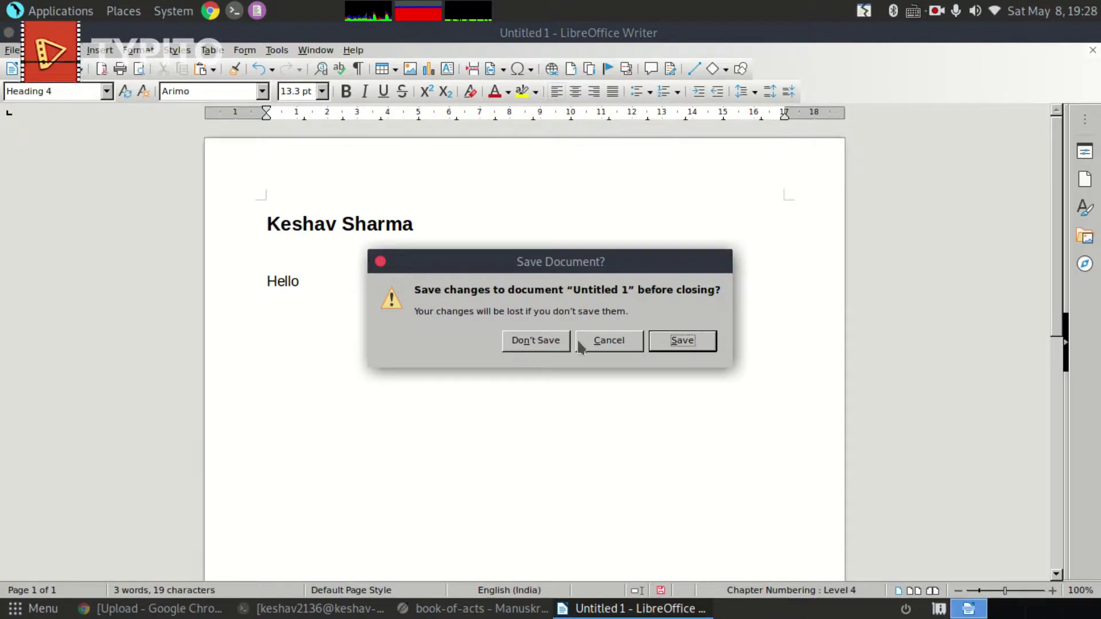
Discard the Writer document, then show Chapter 1's Introduction in Manuskript's Editor.
{"action": "left_click", "coordinate": [559, 344]}
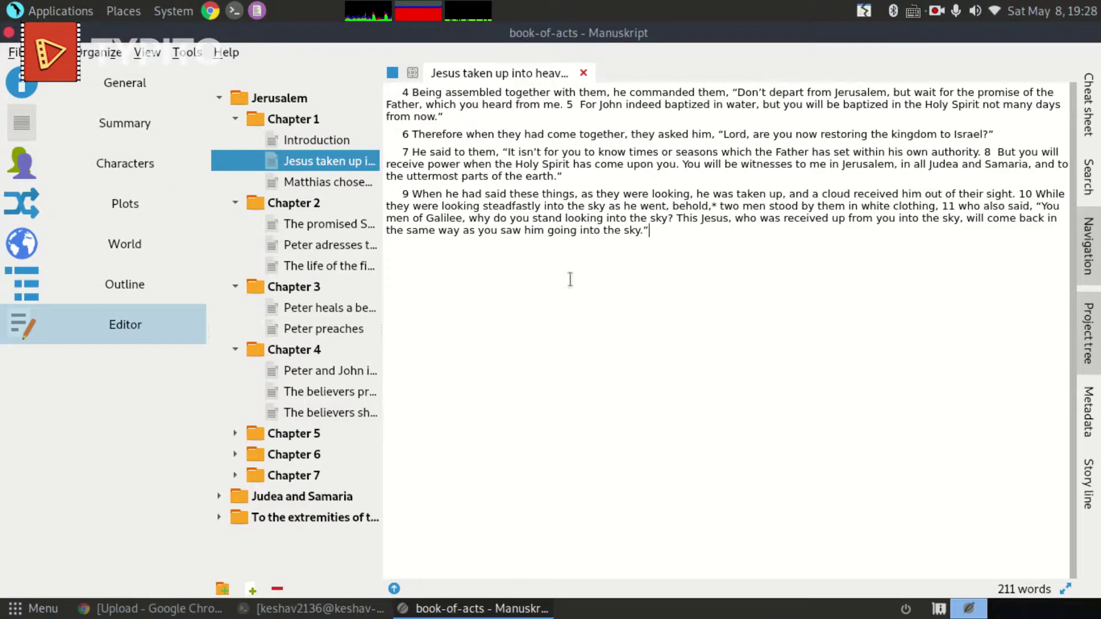
{"action": "left_click", "coordinate": [125, 83]}
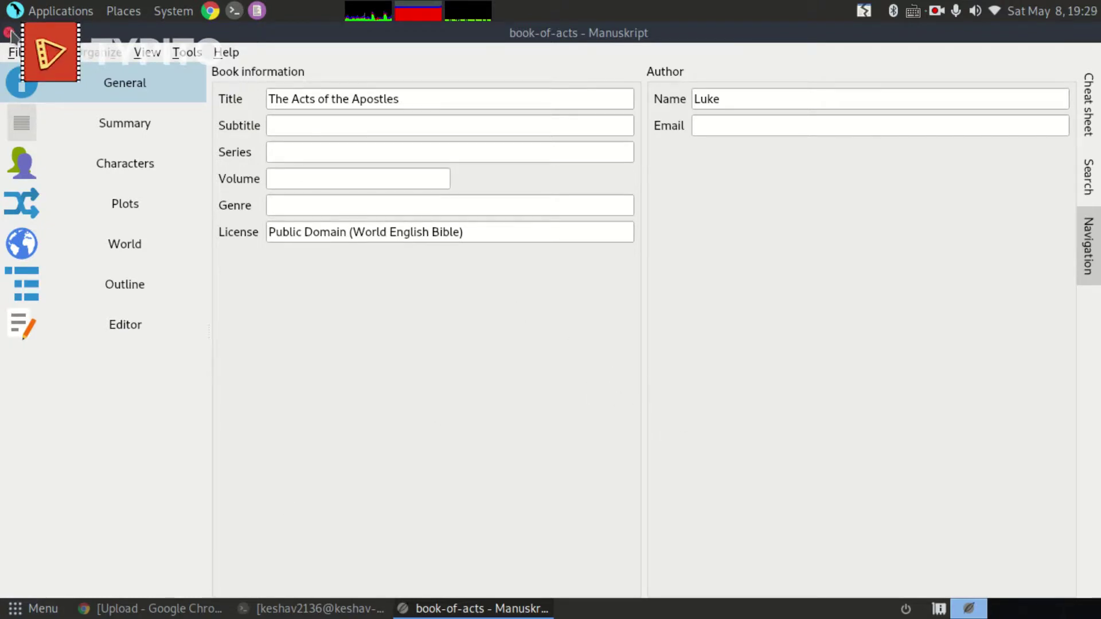
{"action": "left_click", "coordinate": [172, 339]}
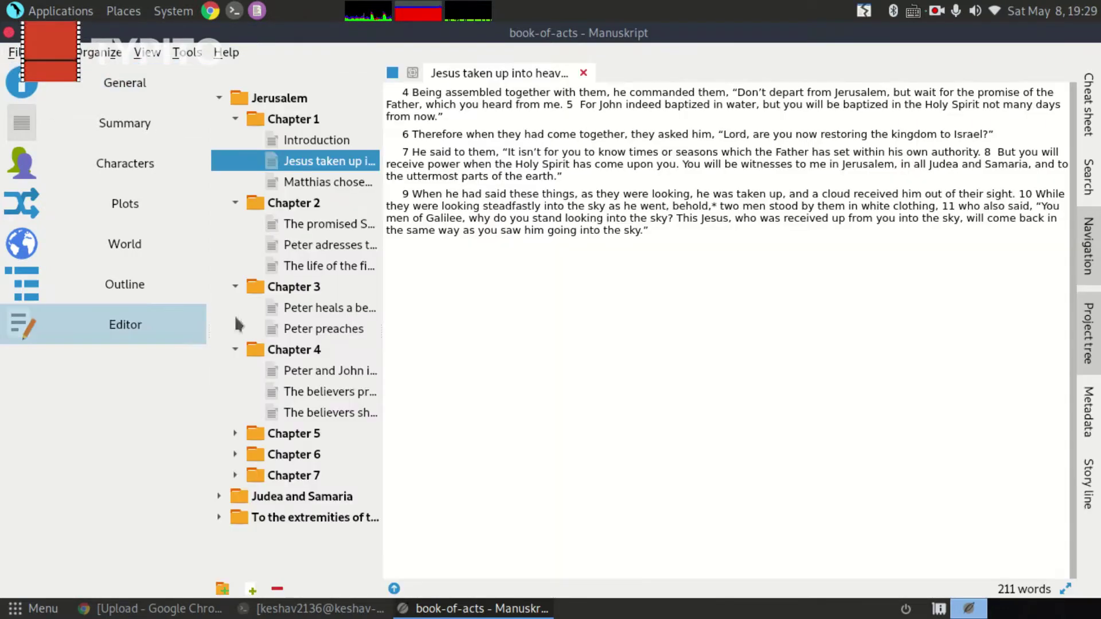
{"action": "left_click", "coordinate": [349, 143]}
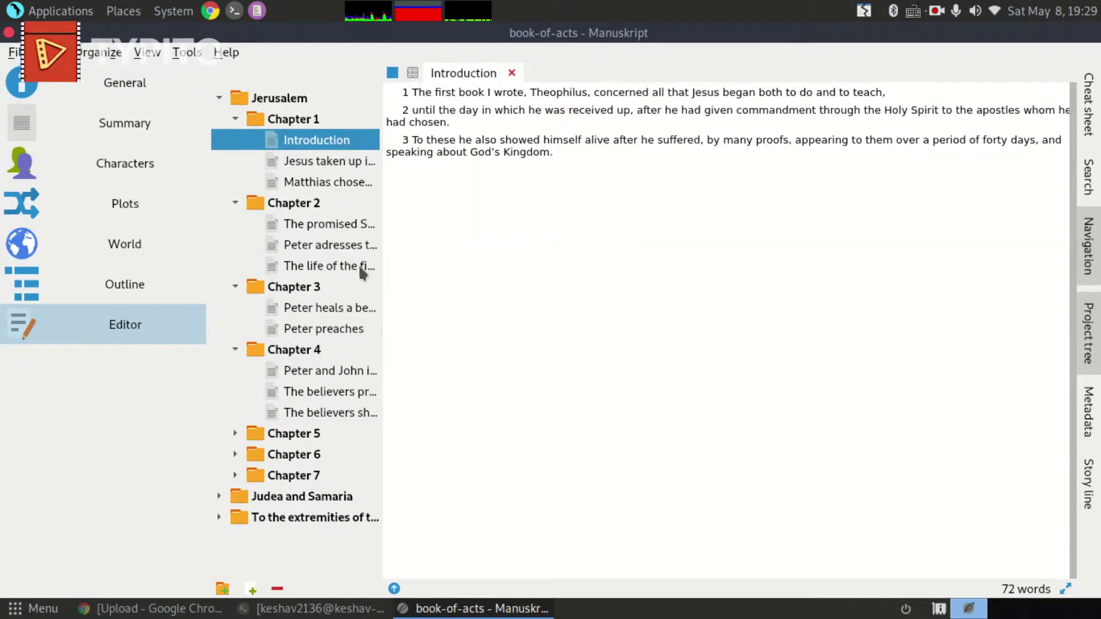
{"action": "left_click", "coordinate": [351, 227]}
{"action": "left_click", "coordinate": [347, 143]}
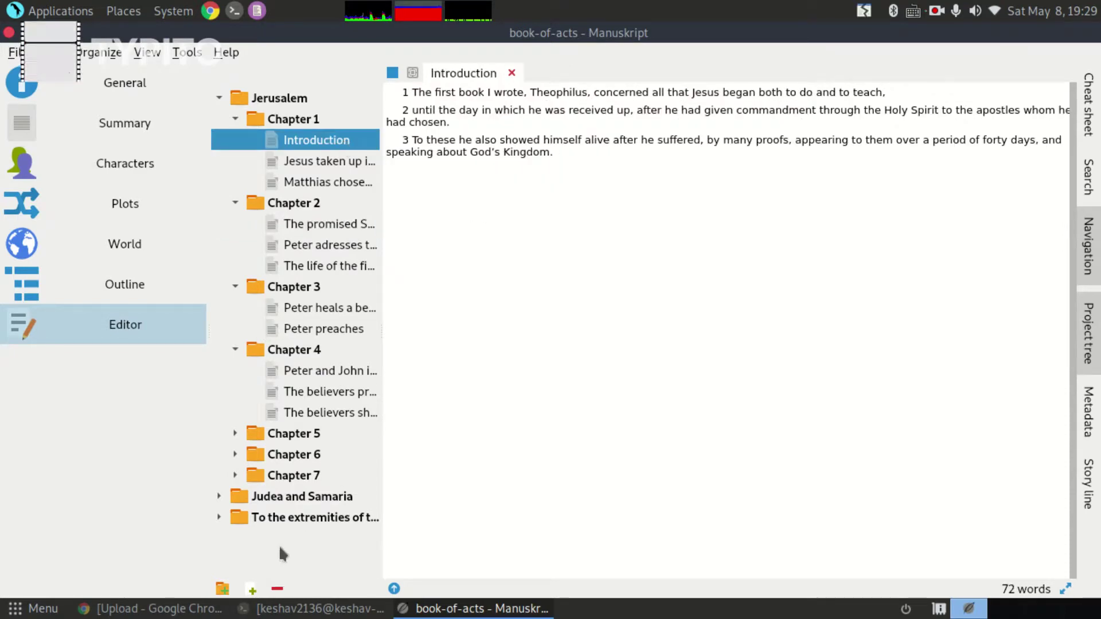
Add a new folder named New inside the Asia Minor and Greece chapter.
{"action": "left_click", "coordinate": [218, 517]}
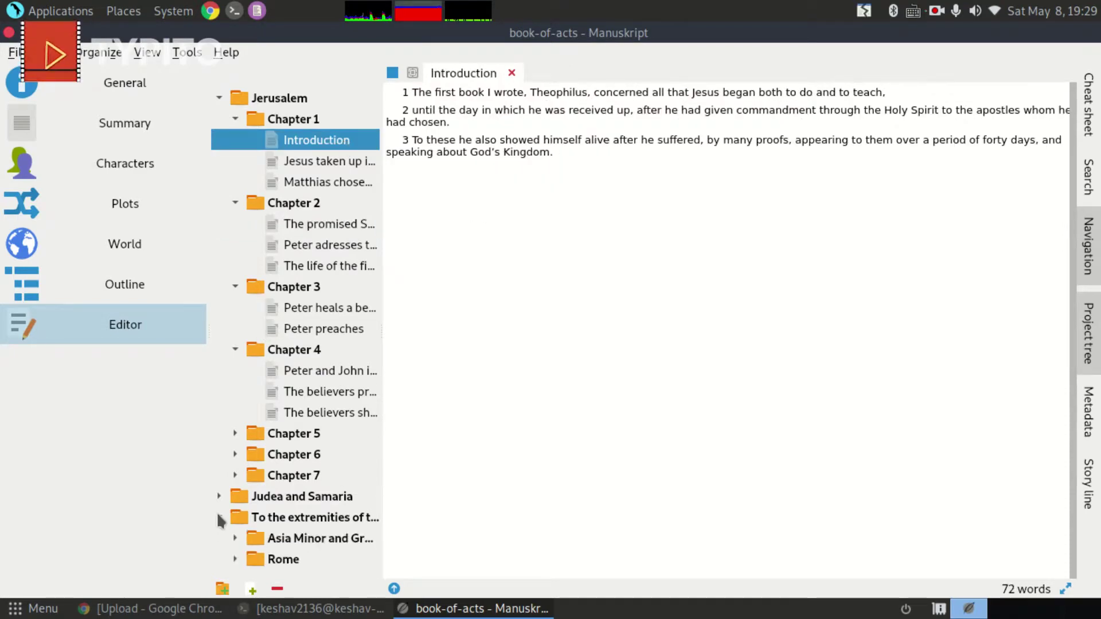
{"action": "left_click", "coordinate": [310, 539]}
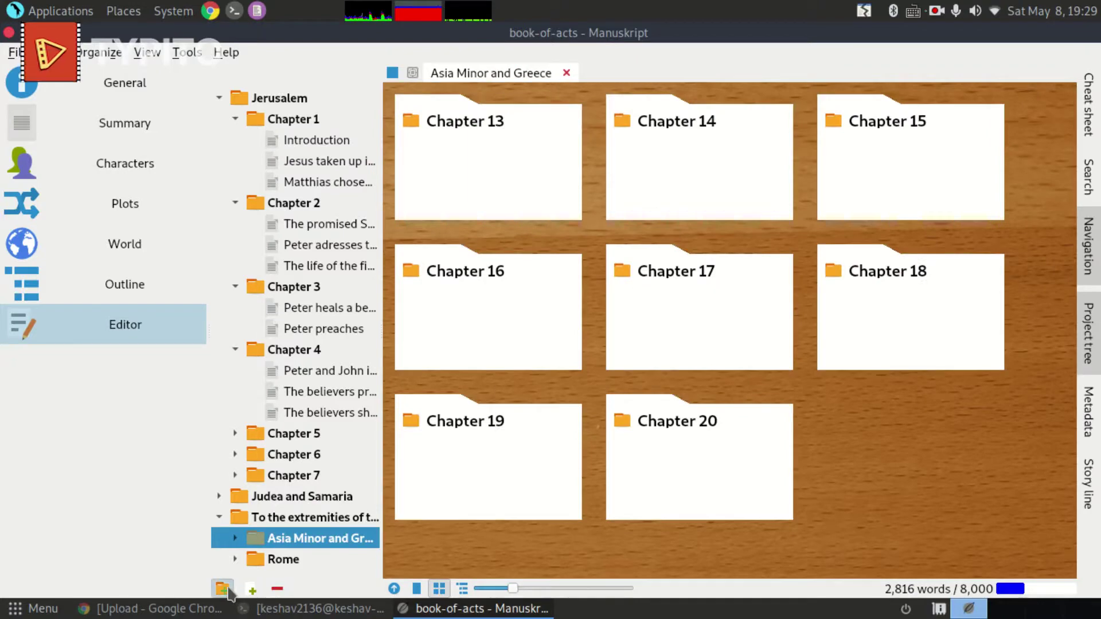
{"action": "left_click", "coordinate": [225, 589]}
{"action": "left_click", "coordinate": [972, 479]}
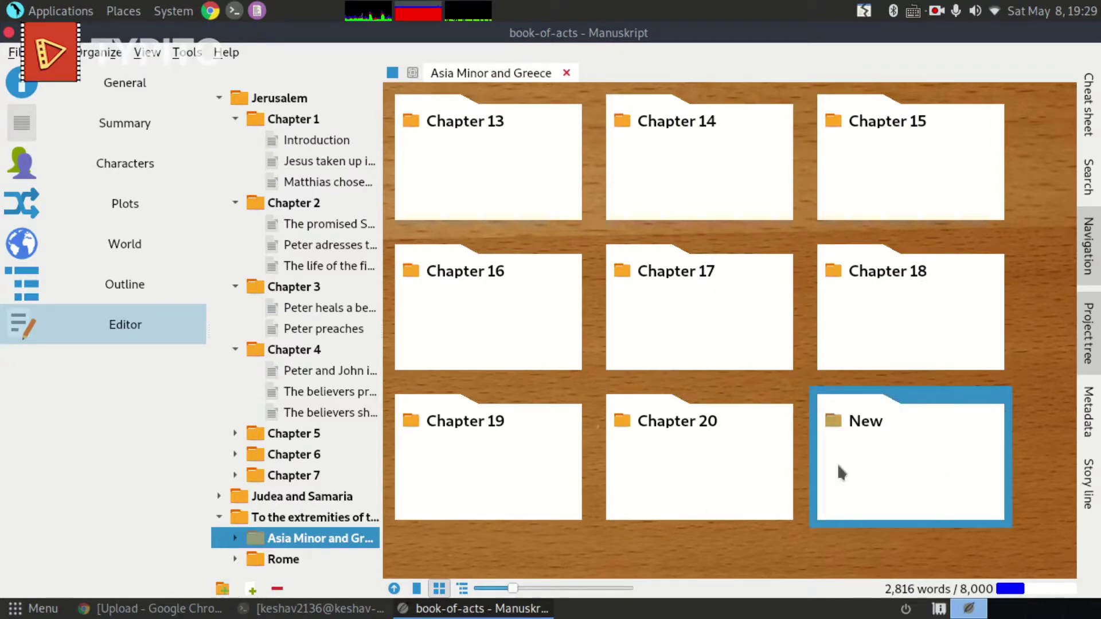
Reselect the New folder card on the corkboard and edit its summary and title fields.
{"action": "left_click", "coordinate": [705, 197]}
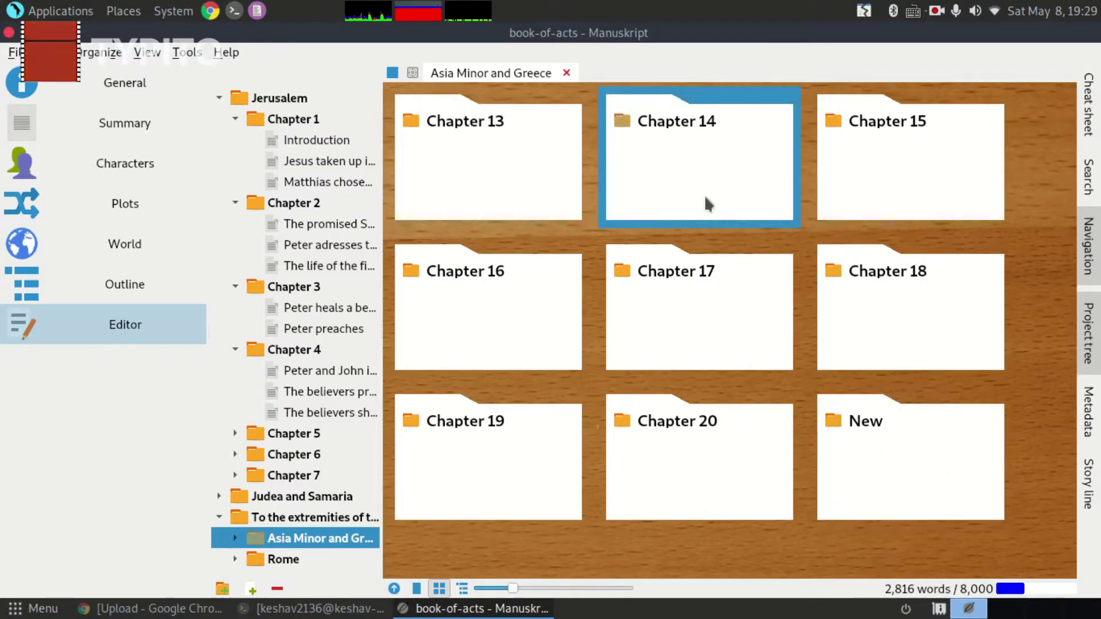
{"action": "left_click", "coordinate": [930, 472]}
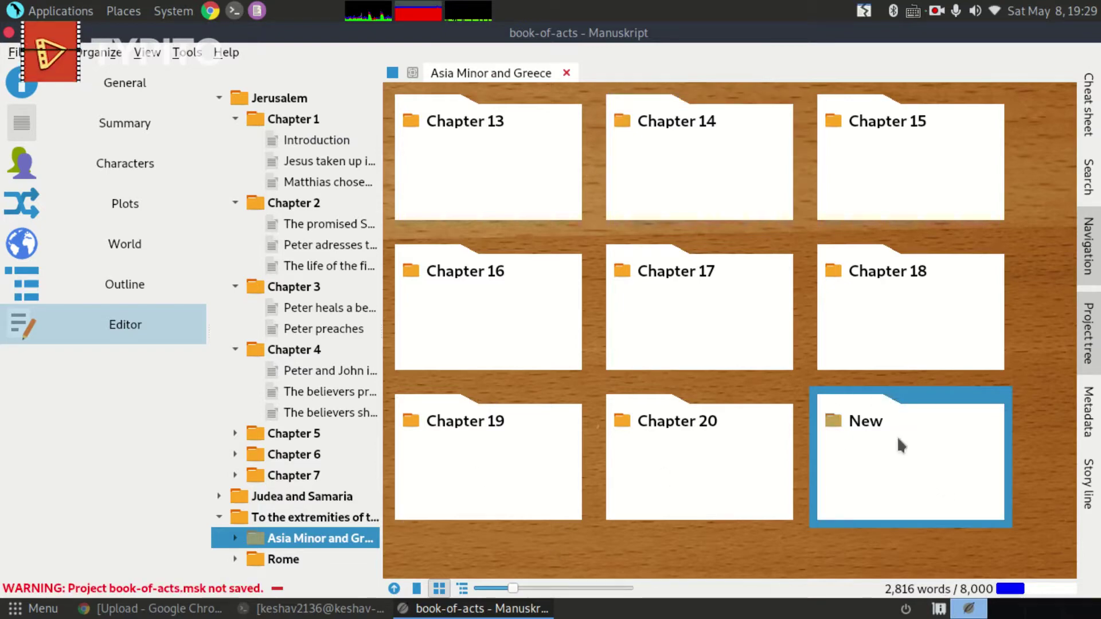
{"action": "left_click", "coordinate": [878, 442]}
{"action": "left_click", "coordinate": [865, 421]}
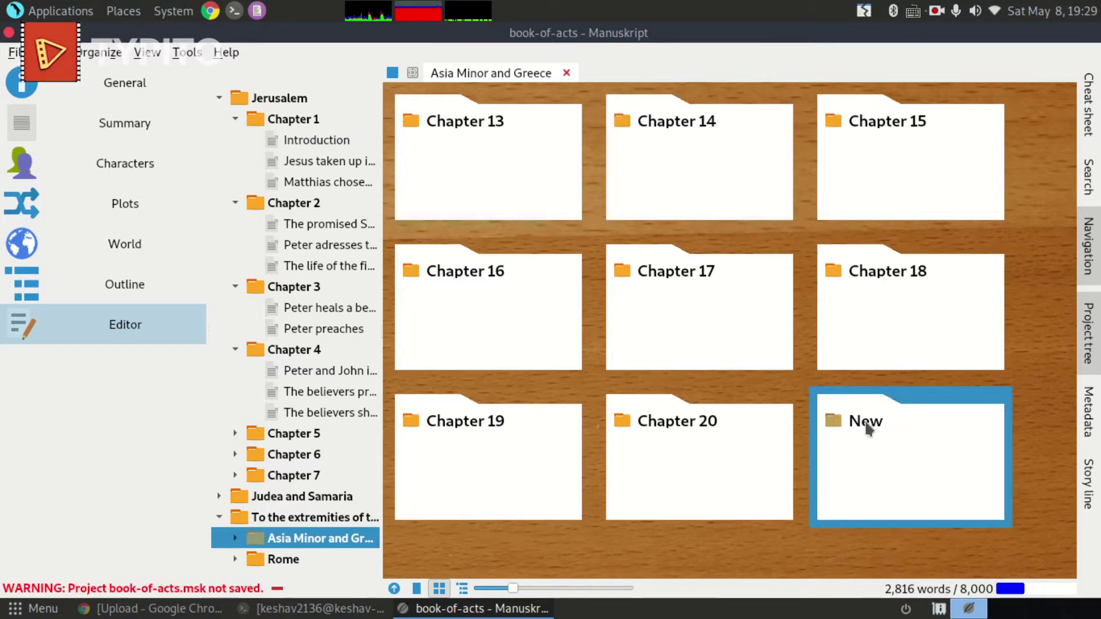
{"action": "double_click", "coordinate": [865, 422]}
{"action": "left_click", "coordinate": [878, 444]}
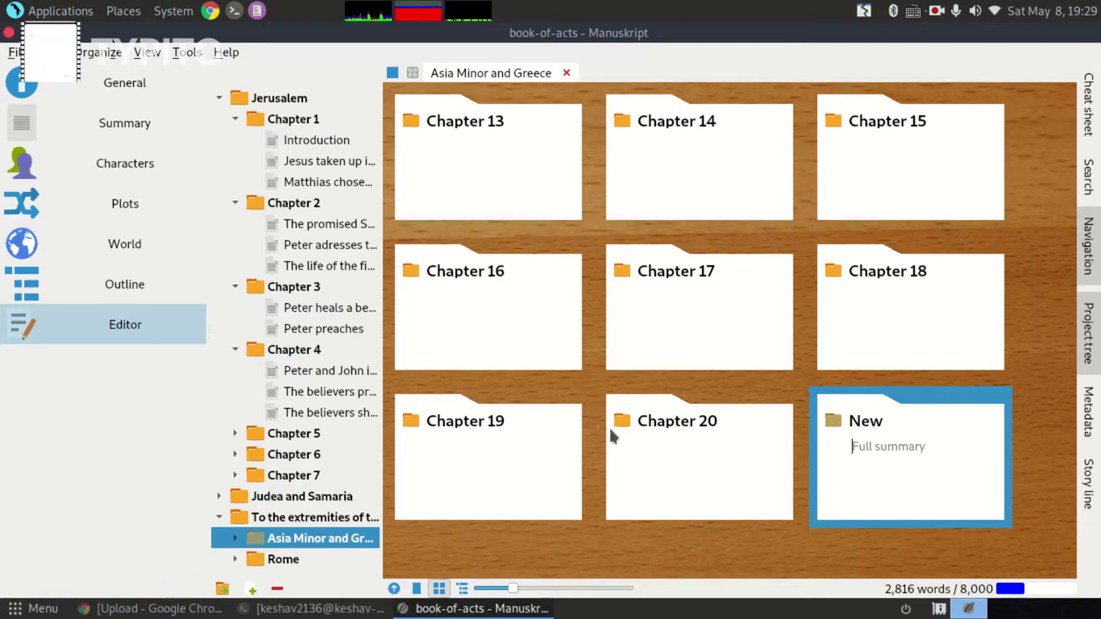
Confirm New follows Chapter 20 in the tree and outline, then show the General book information page.
{"action": "left_click", "coordinate": [236, 538]}
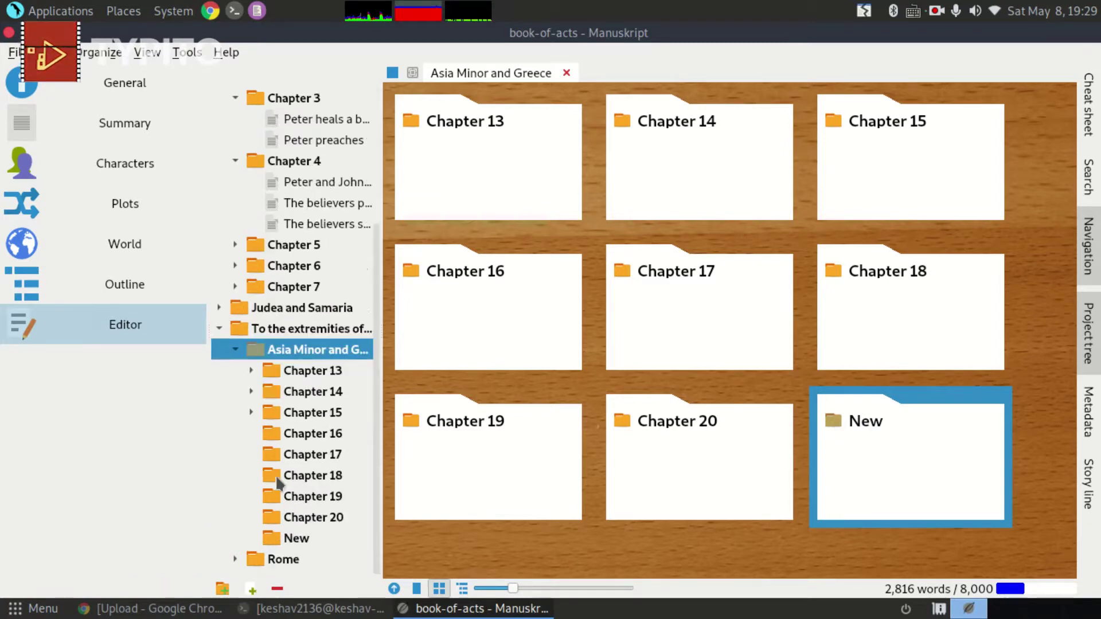
{"action": "left_click", "coordinate": [298, 544]}
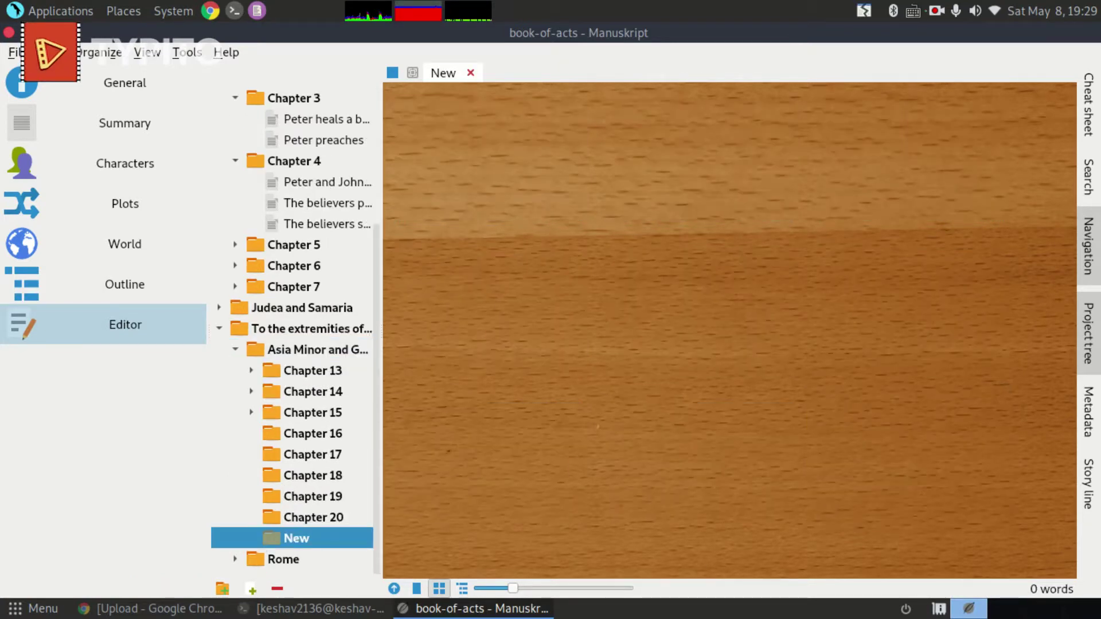
{"action": "left_click", "coordinate": [138, 285]}
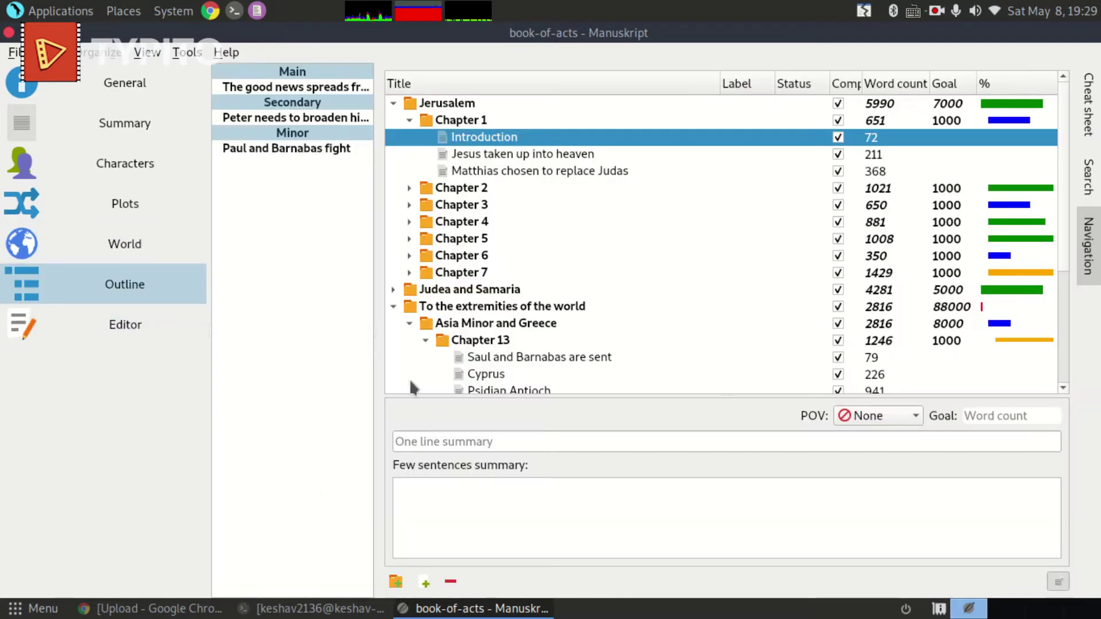
{"action": "left_click", "coordinate": [125, 325]}
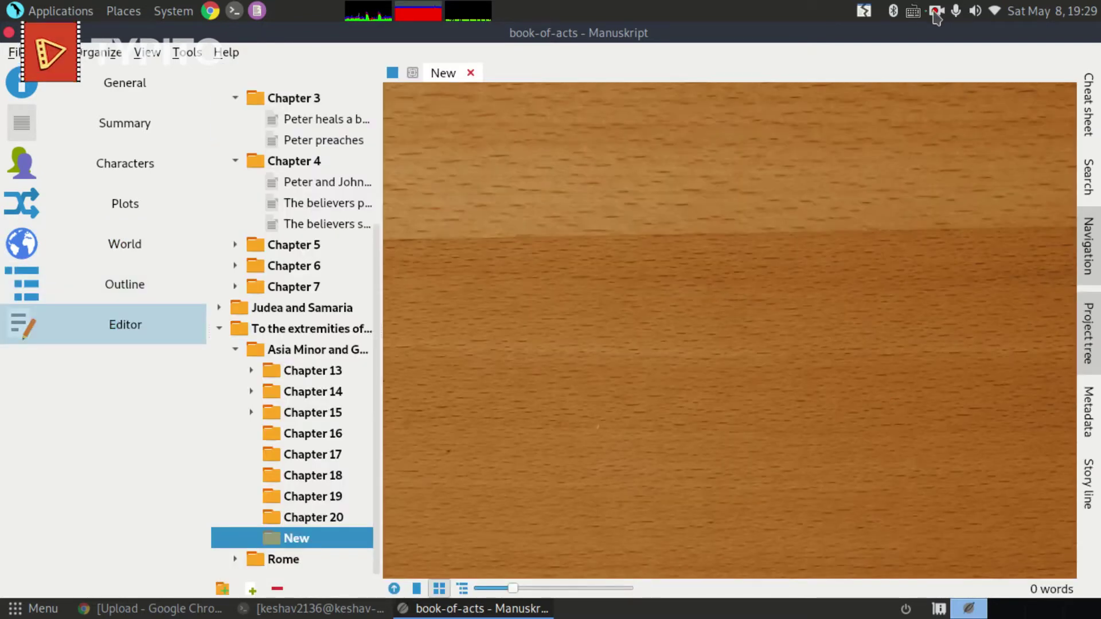
{"action": "left_click", "coordinate": [124, 88]}
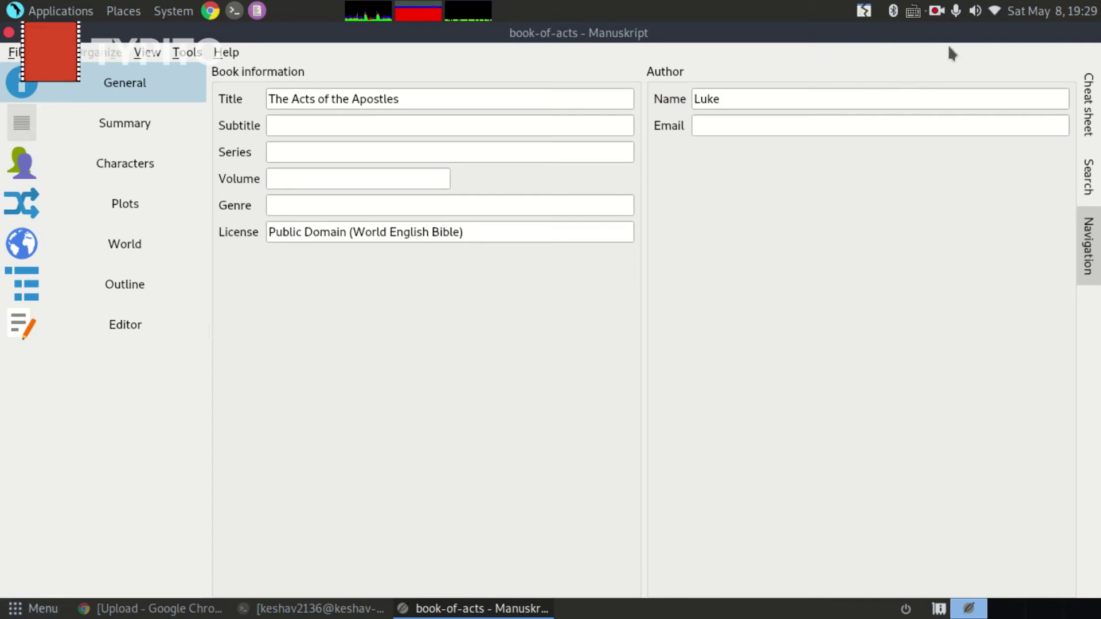
{"action": "left_click", "coordinate": [936, 11]}
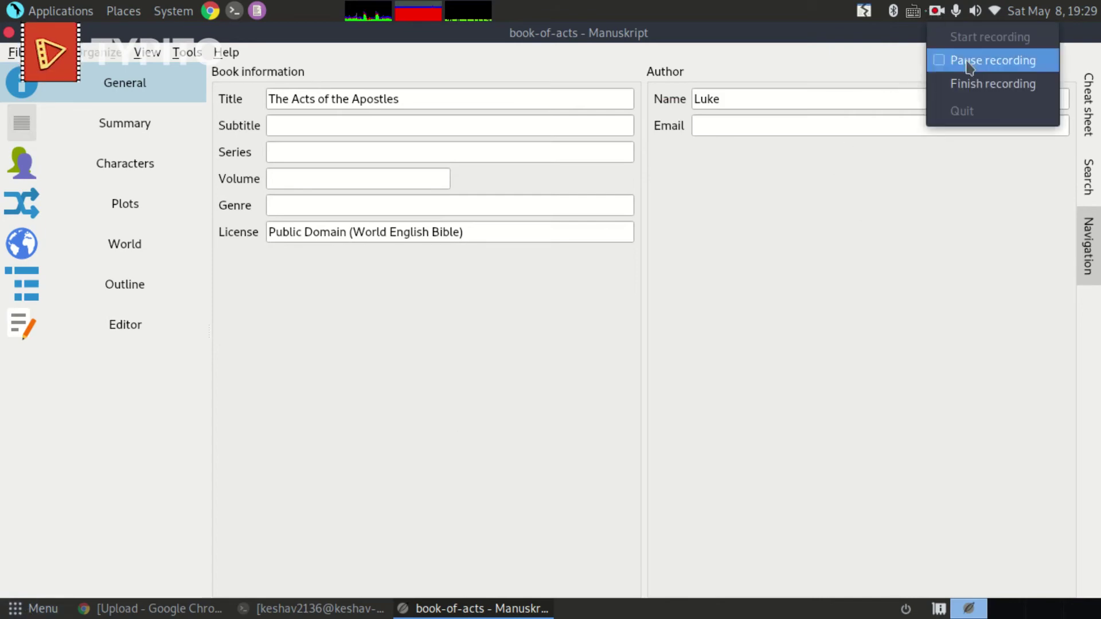